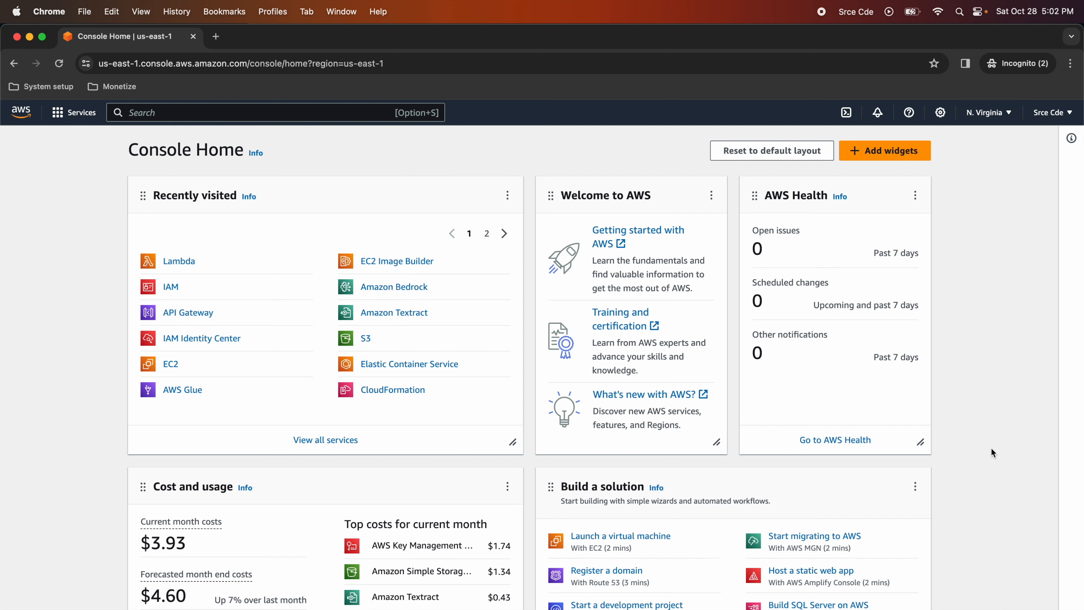
Start a new Lambda function authored from scratch, named functionurl-aws-iam-demo, with the Python 3.11 runtime.
click(180, 262)
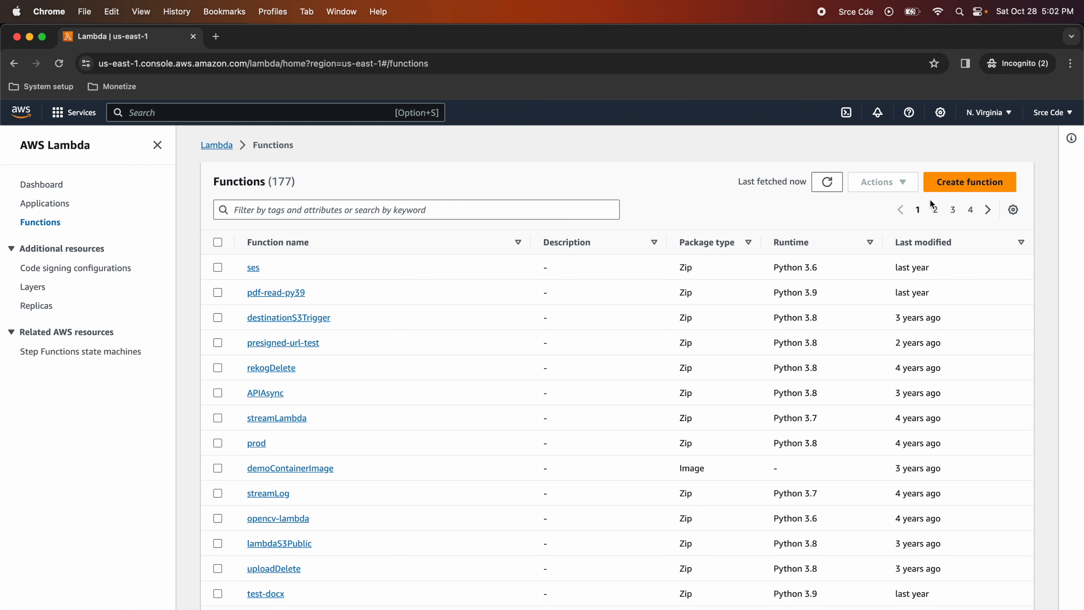
click(980, 188)
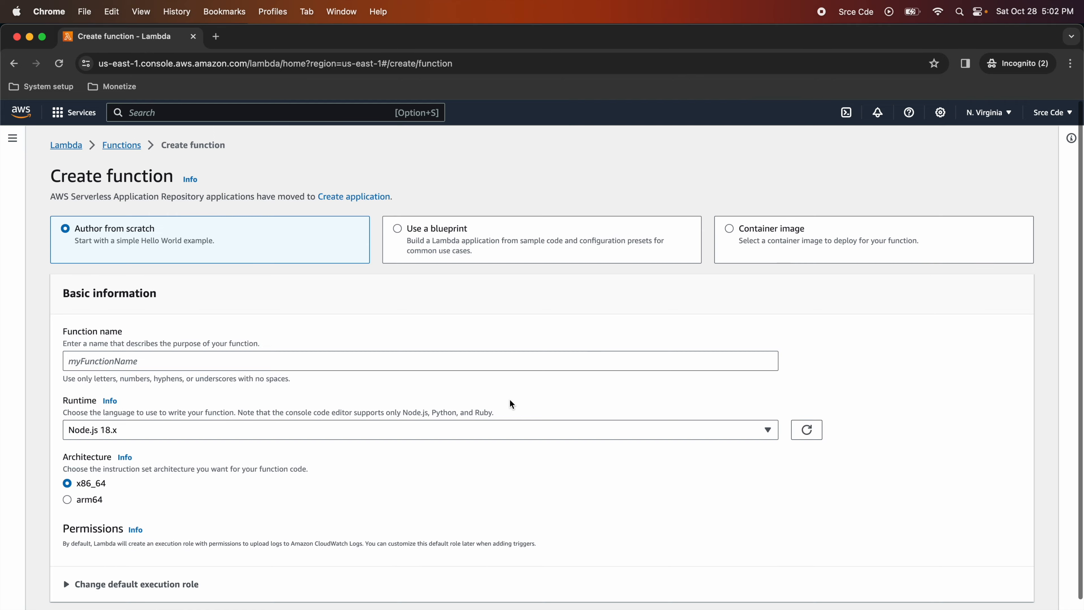
click(100, 367)
text(functionurl)
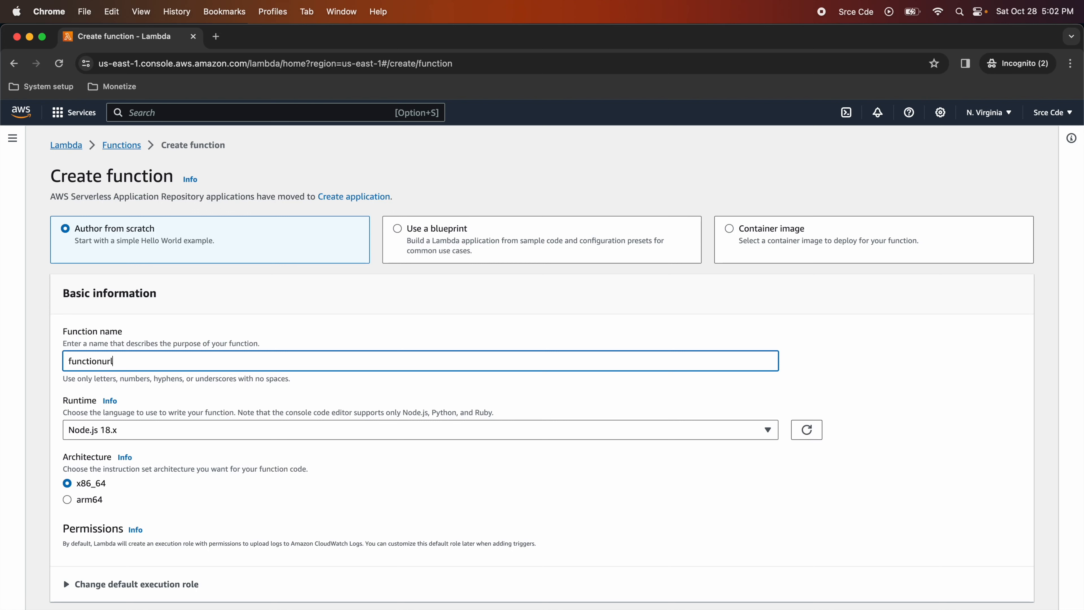
text(-aws-iam-demp)
key(BackSpace)
text(o)
click(159, 432)
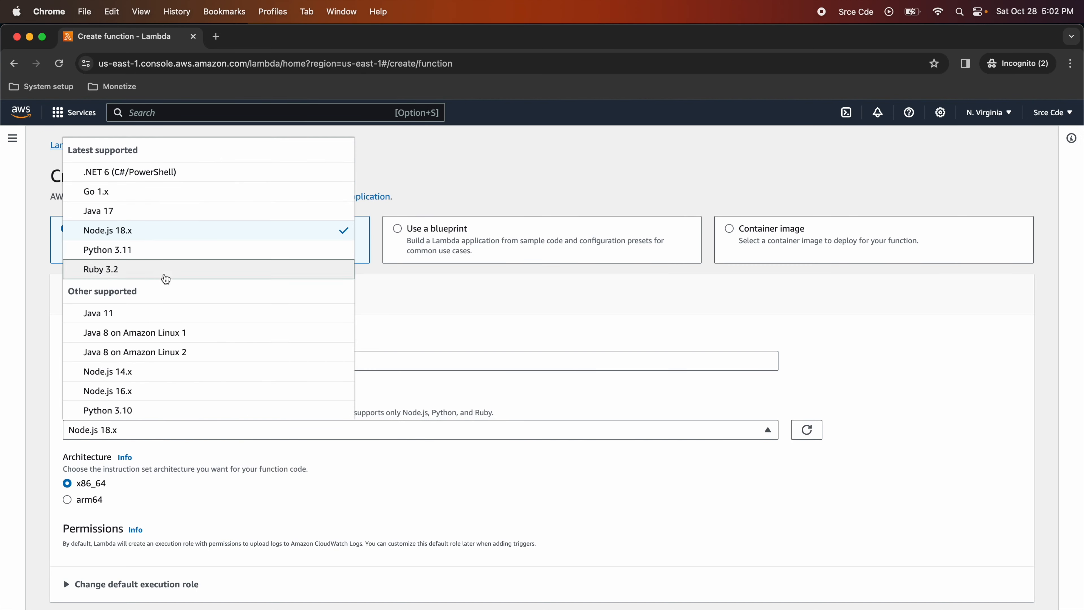
click(157, 249)
Enable the function URL with the AWS_IAM auth type in the advanced settings and create the function.
scroll(170, 427, down, 3)
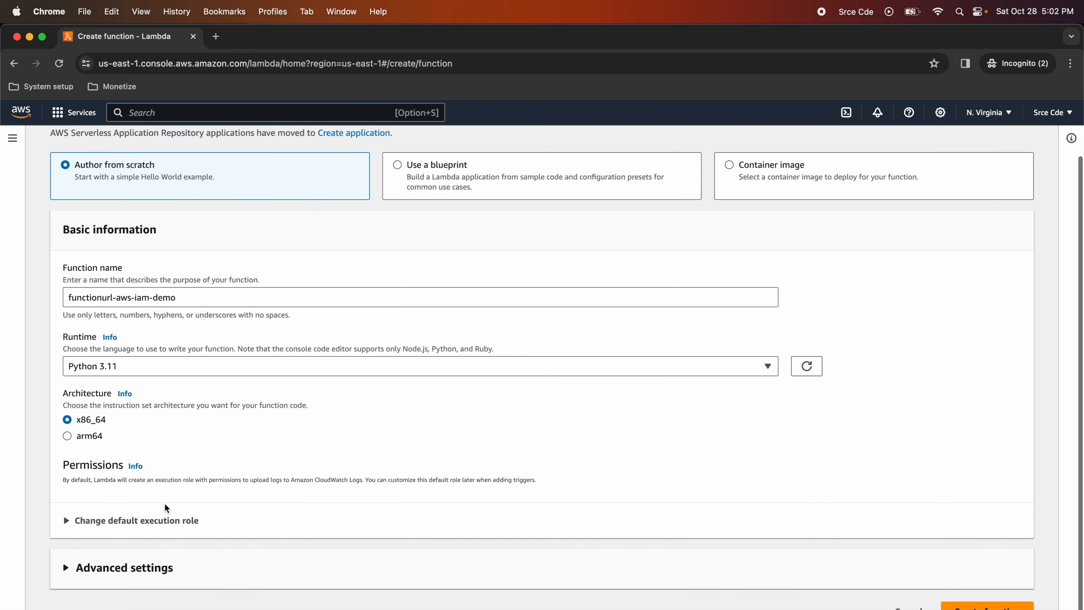
click(182, 523)
scroll(182, 525, down, 5)
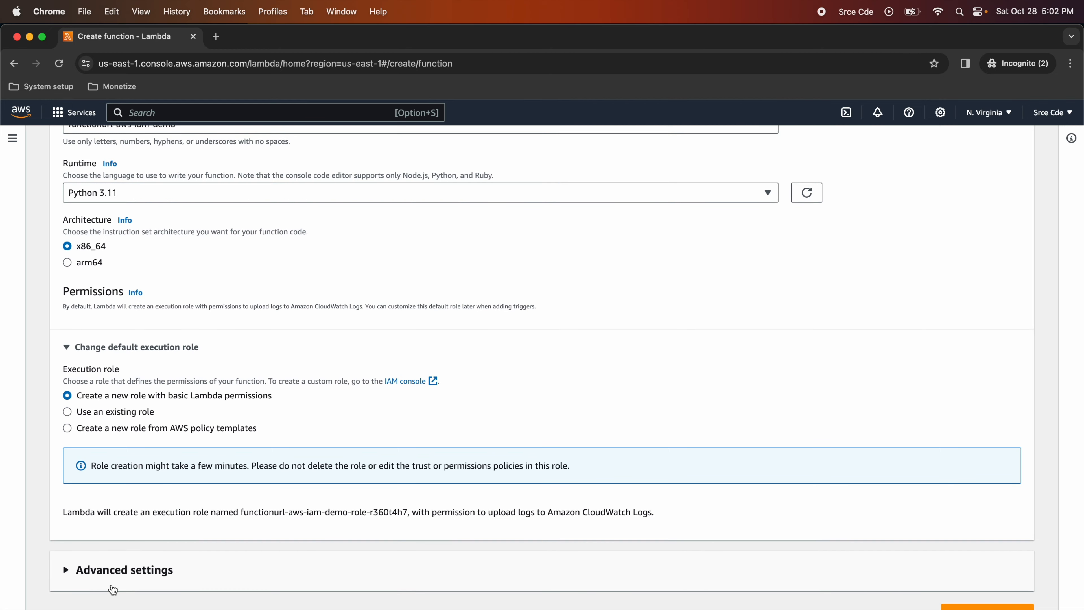
click(106, 575)
scroll(263, 512, down, 5)
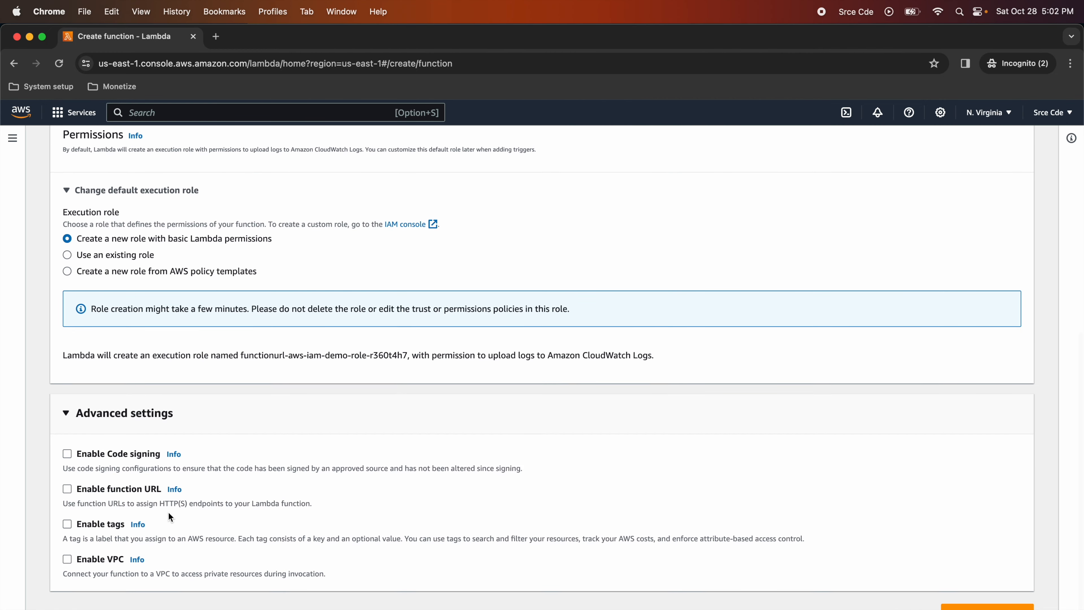
click(67, 490)
scroll(135, 384, down, 7)
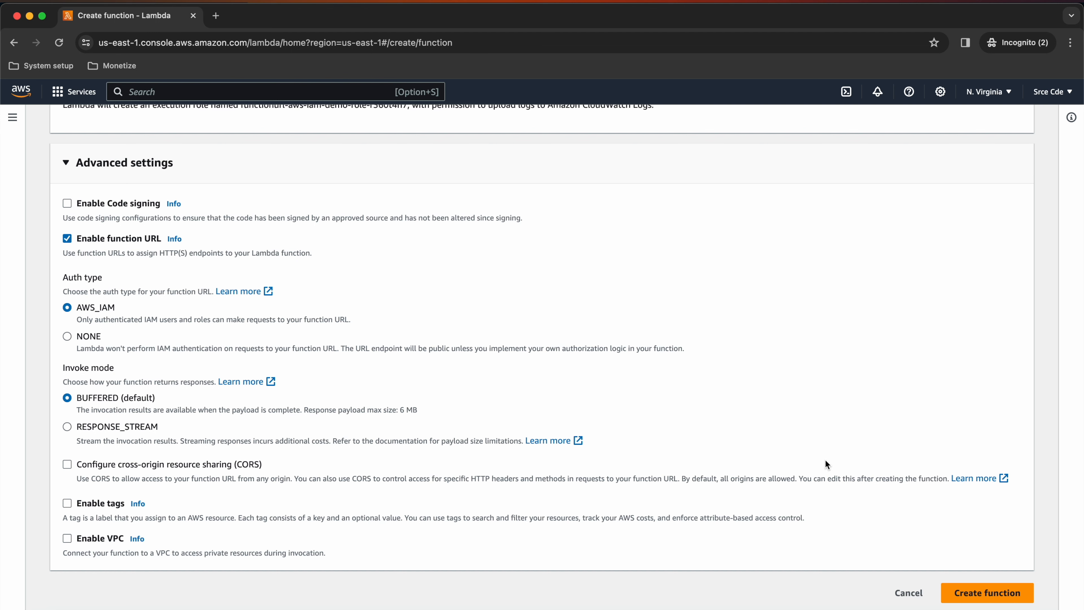
click(990, 595)
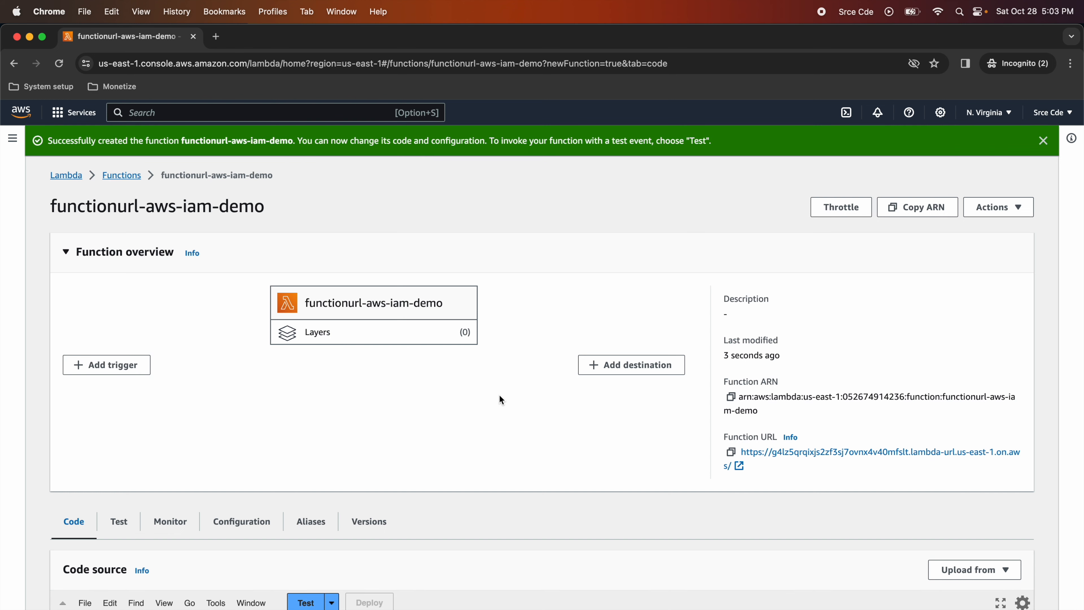
Search the AWS services for iam and open the IAM console in a separate browser tab.
scroll(548, 212, down, 3)
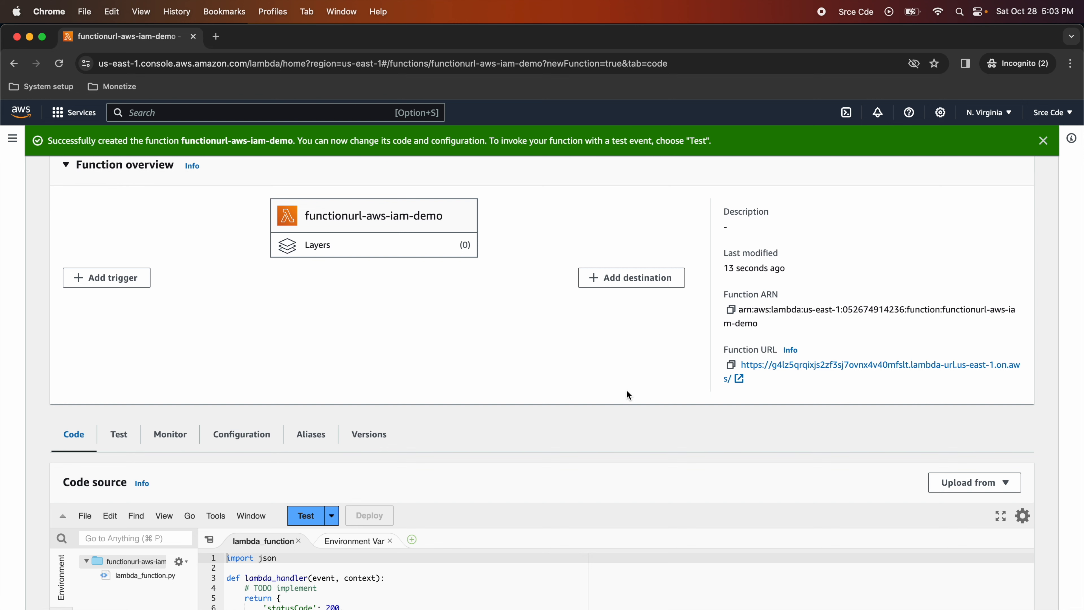
scroll(627, 390, down, 2)
scroll(562, 319, up, 2)
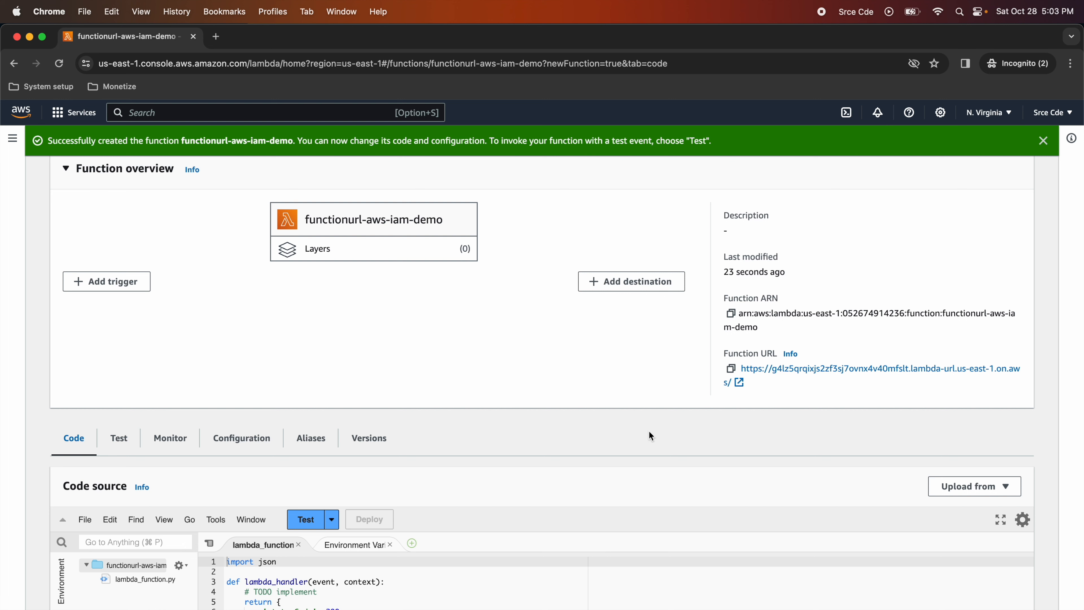
click(153, 112)
text(iam)
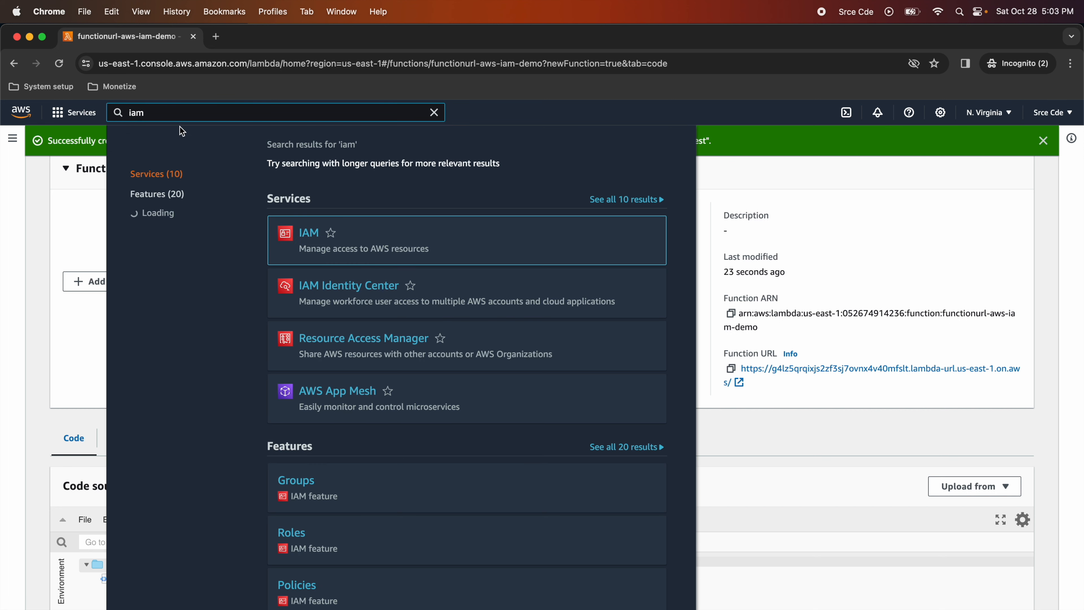
super+click(312, 239)
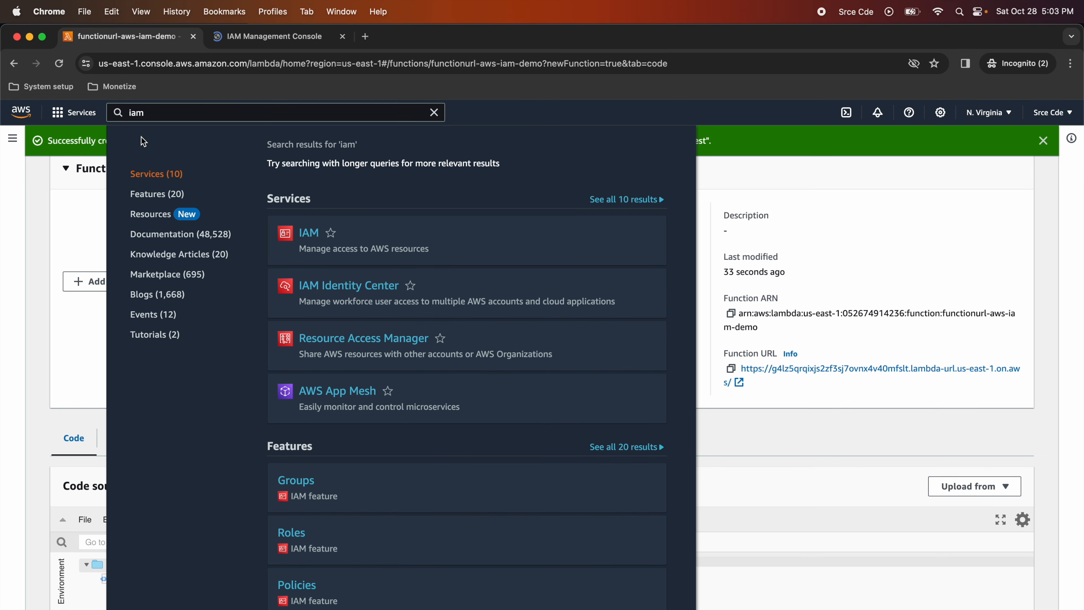
click(165, 114)
key(BackSpace)
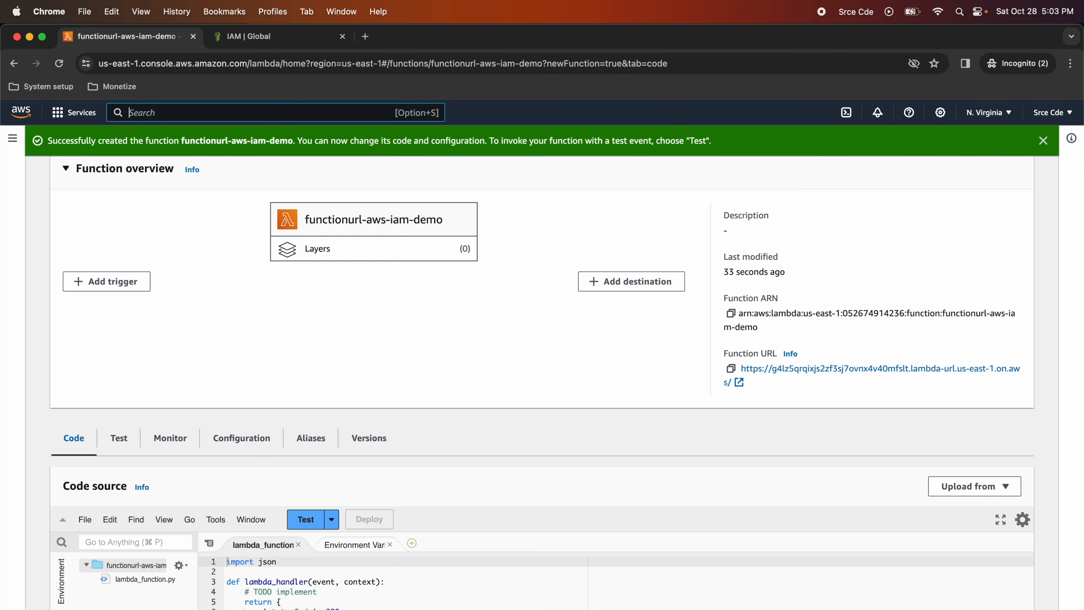
click(276, 42)
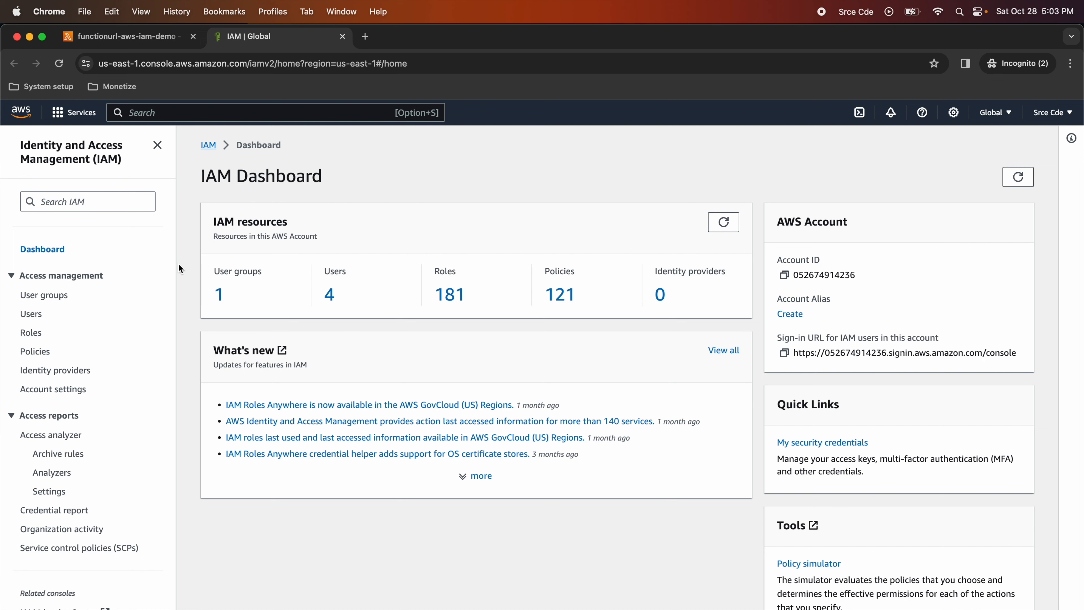
Create an IAM user named test-lambda without console access, groups or attached permissions.
click(34, 318)
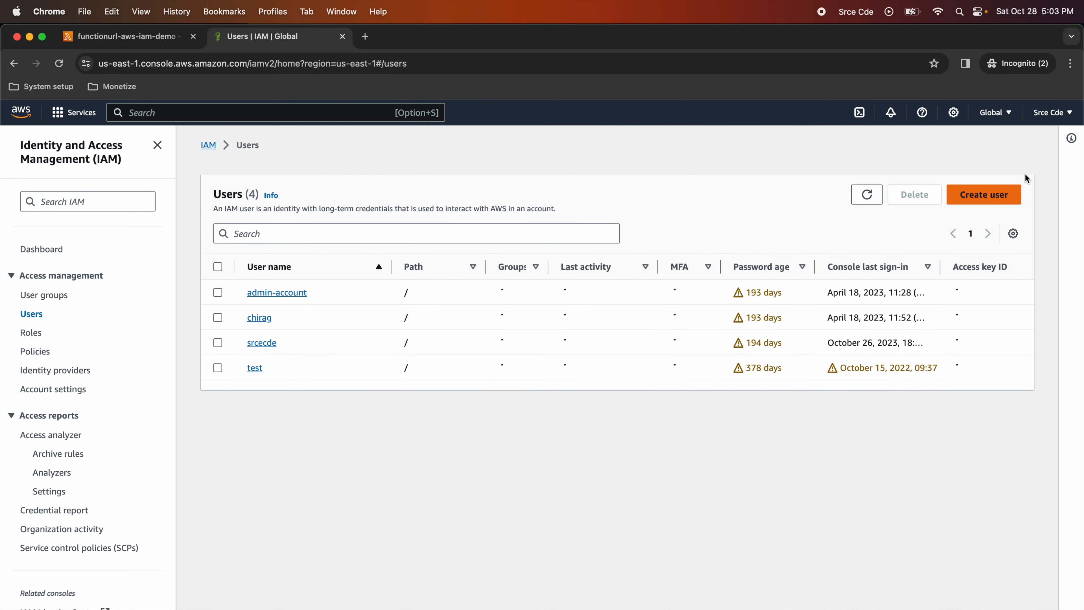
click(977, 196)
click(337, 286)
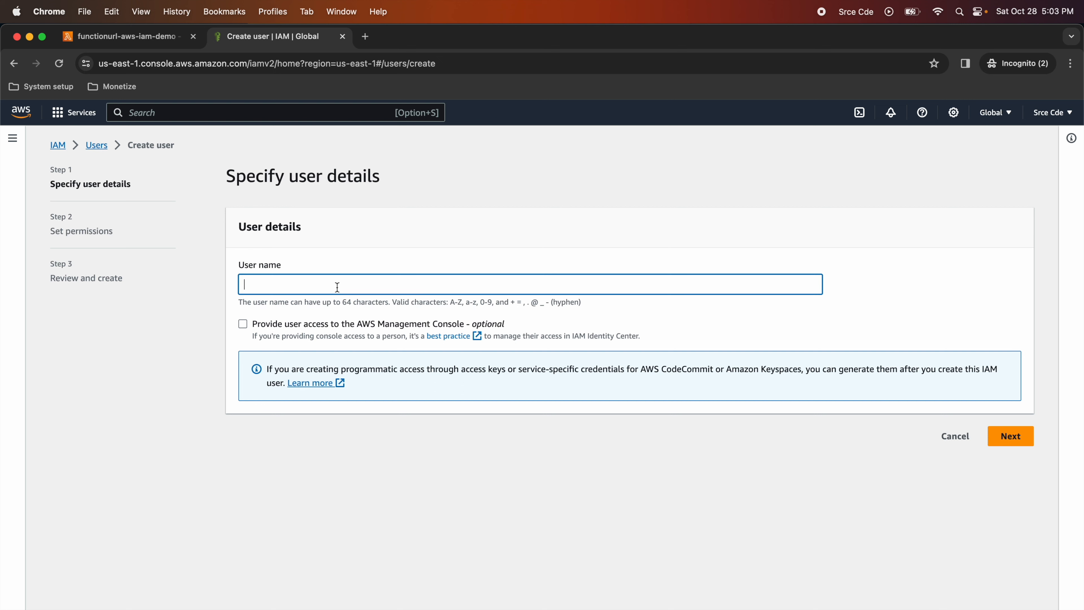
text(test-lambda)
click(1012, 436)
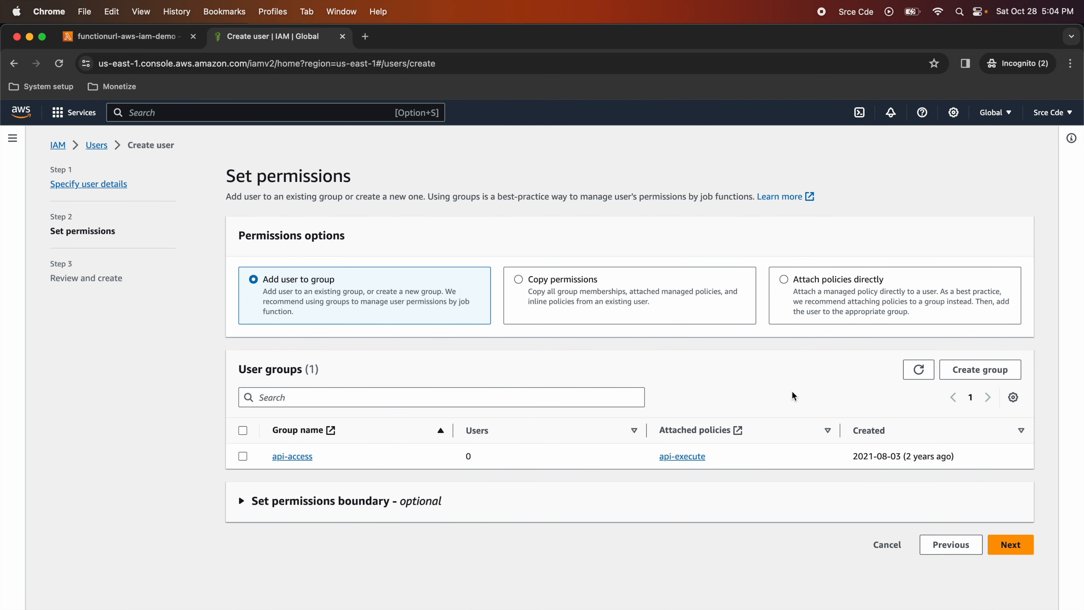
click(1011, 548)
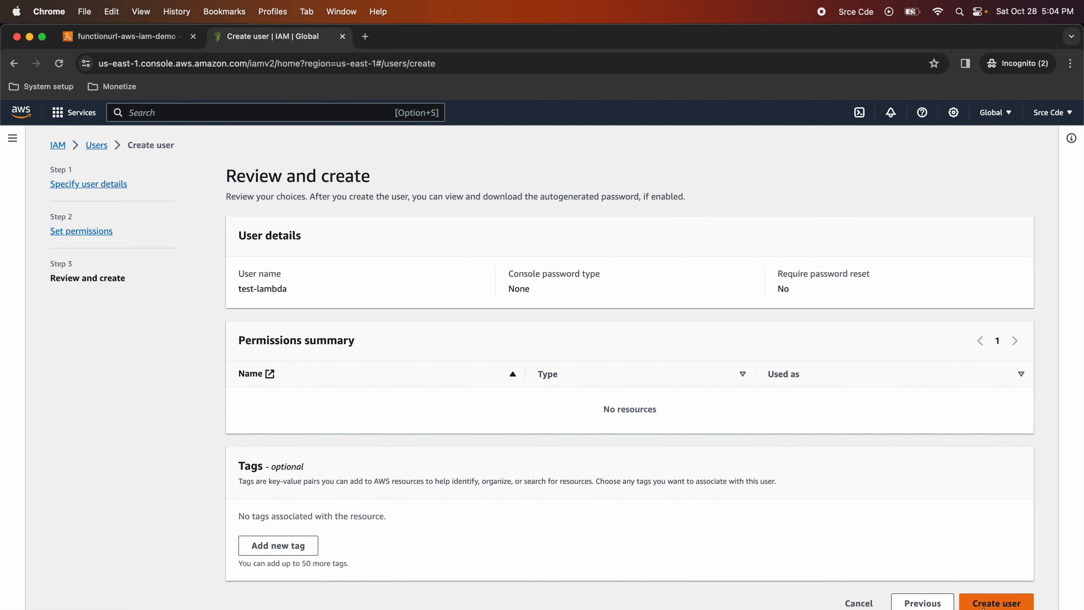
click(986, 603)
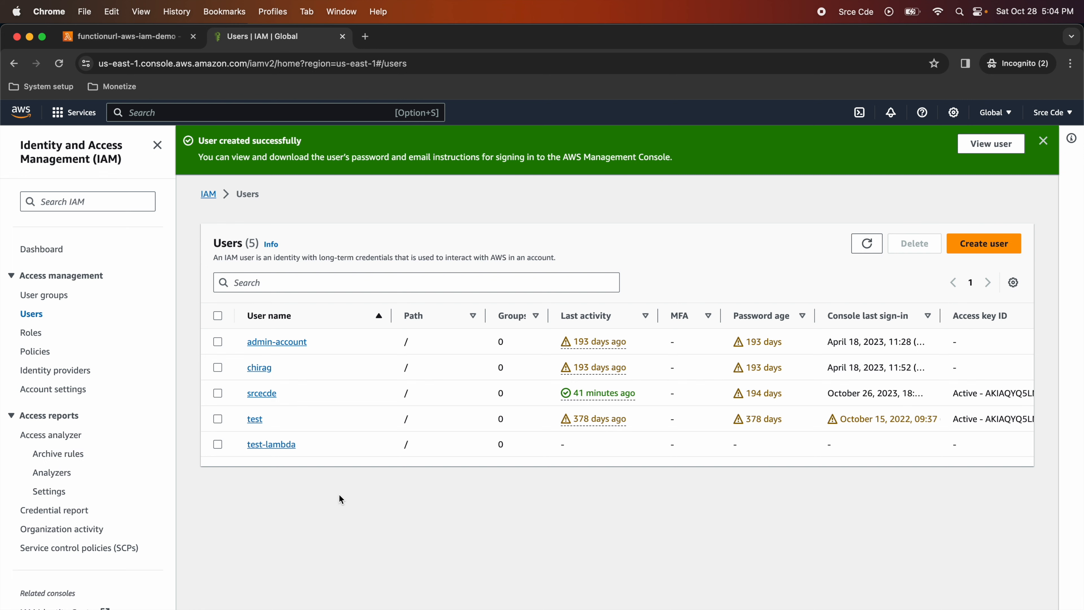
Open the test-lambda user's security credentials and find the access keys section.
click(269, 445)
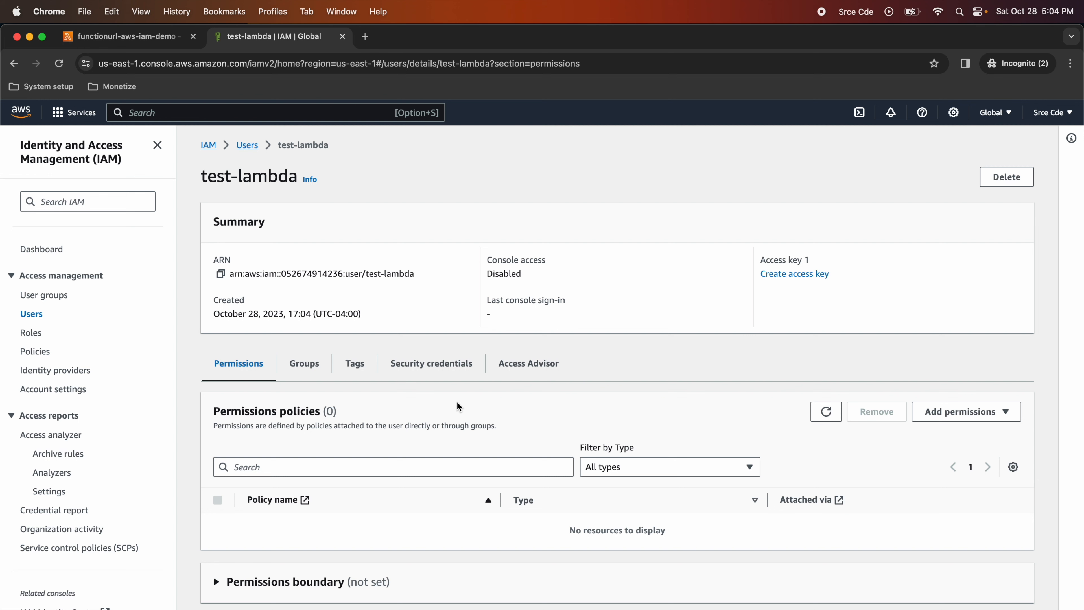
scroll(564, 375, down, 2)
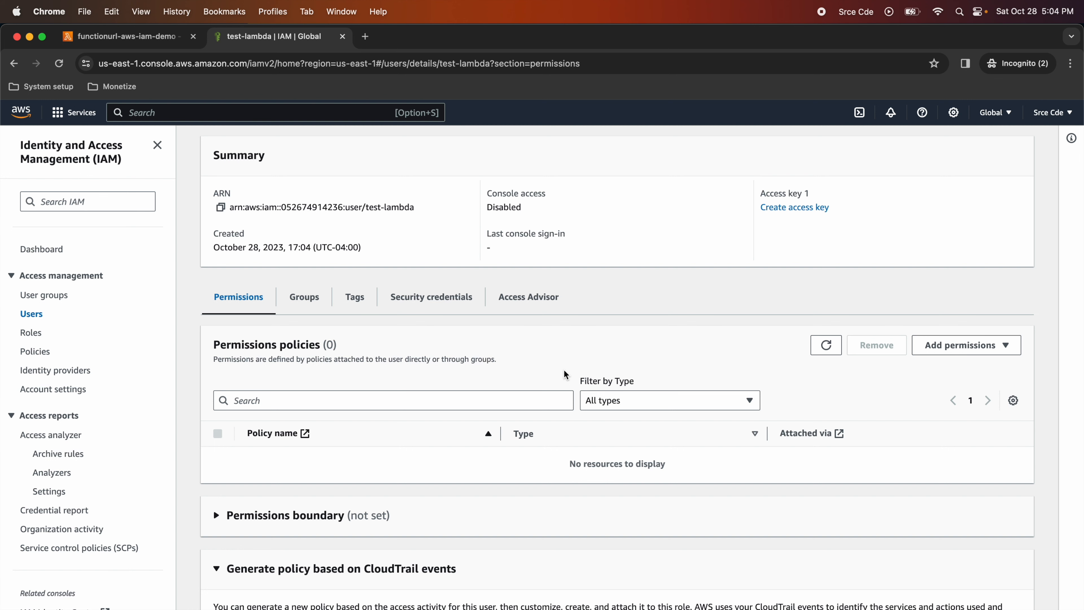
scroll(534, 298, up, 3)
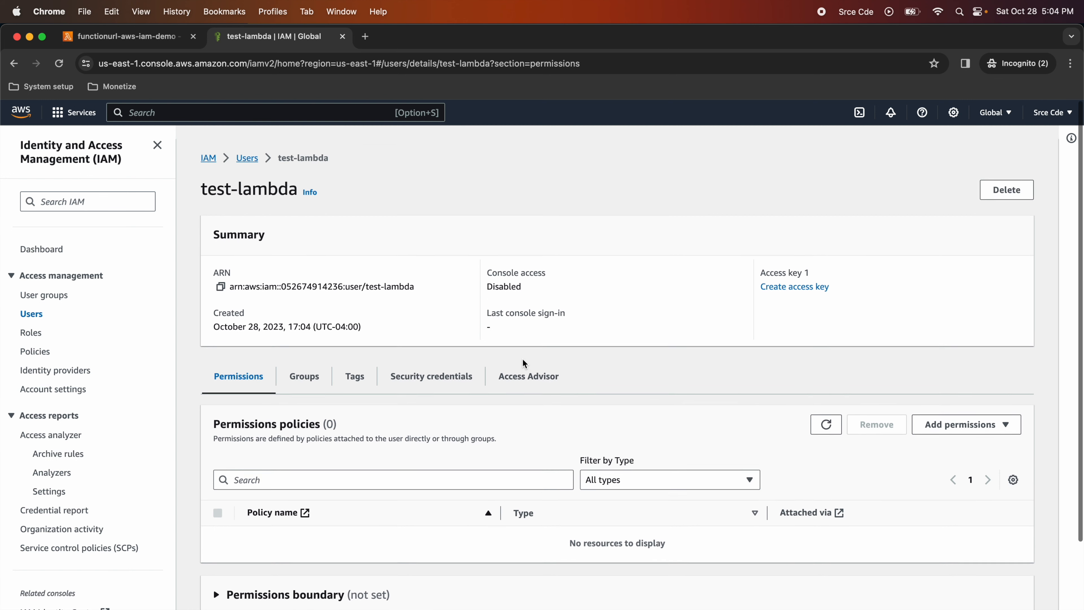
scroll(324, 206, down, 3)
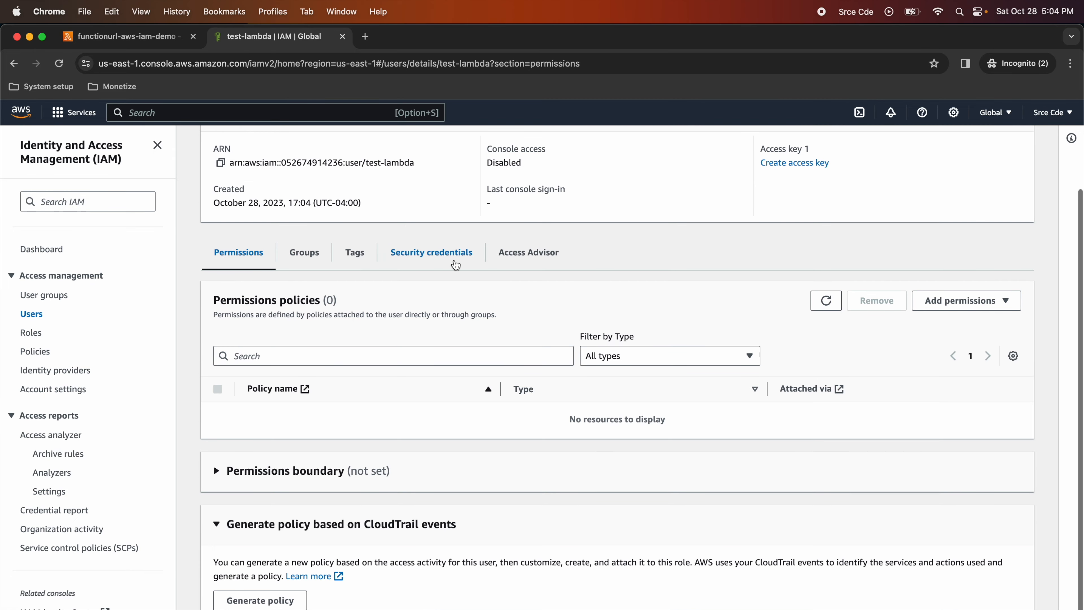
click(453, 260)
scroll(529, 434, down, 10)
scroll(530, 433, up, 2)
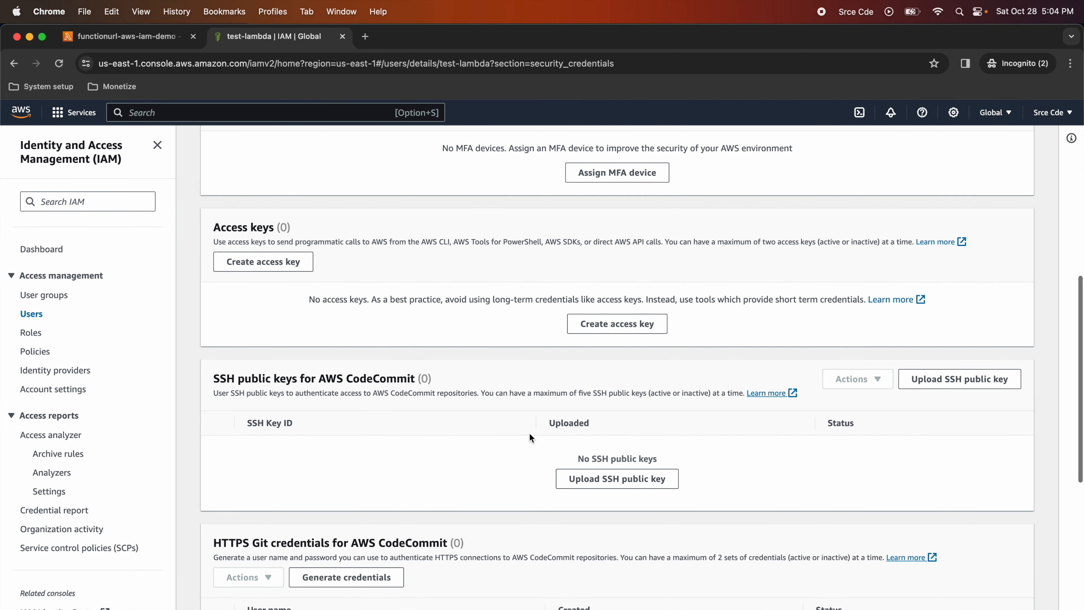
Create an access key for test-lambda with the use case Other and no description tag, and reveal its secret access key.
click(258, 264)
scroll(488, 312, up, 1)
click(266, 541)
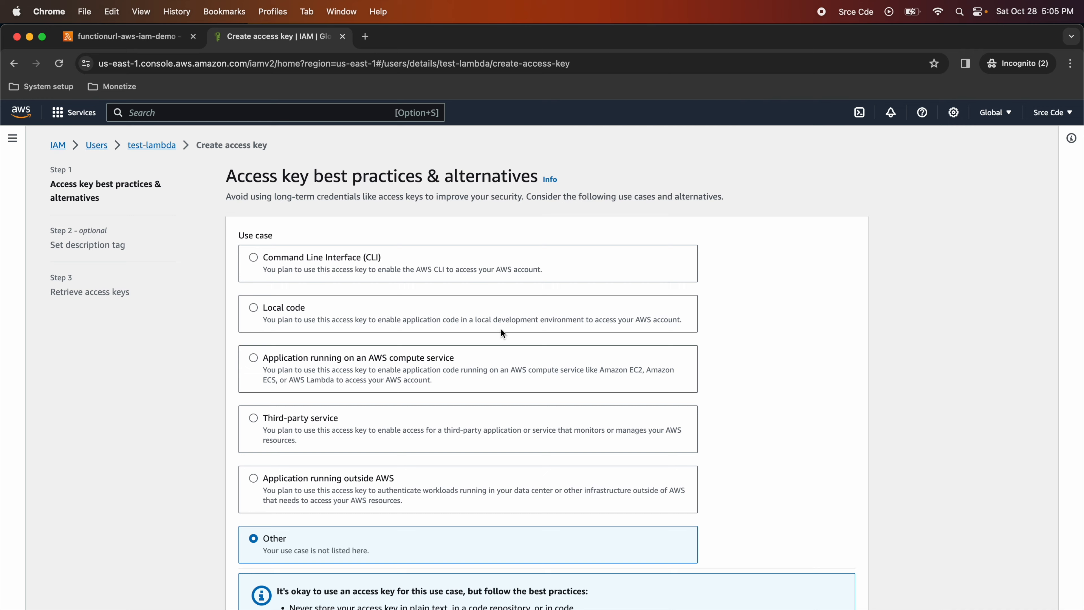
scroll(575, 376, down, 5)
scroll(574, 376, up, 1)
click(844, 607)
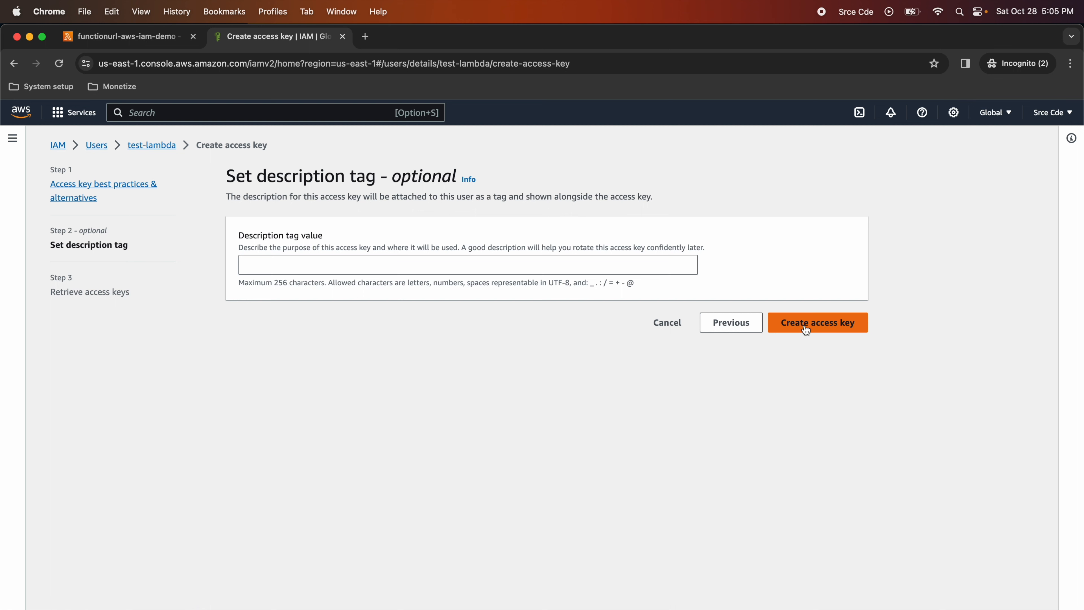
click(820, 329)
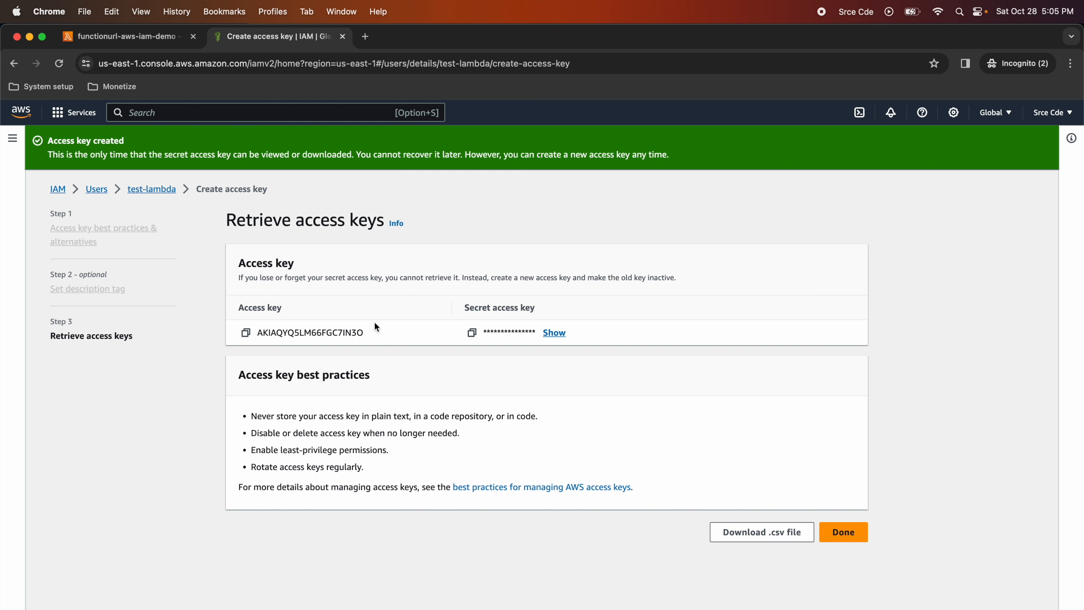
click(555, 333)
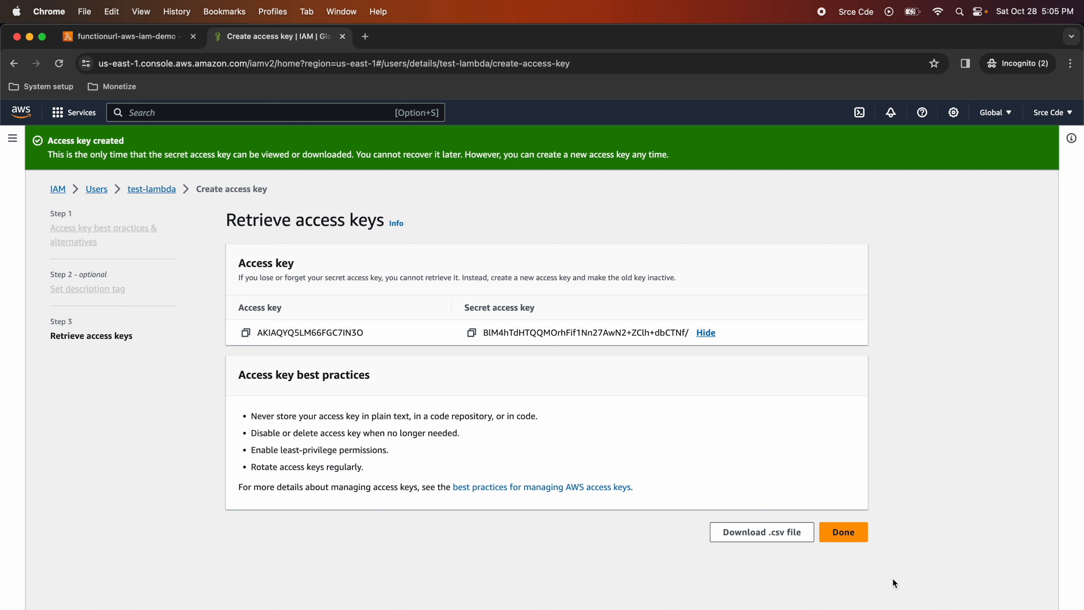
Copy the Lambda function's URL and paste it as the address of the untitled GET request in Postman.
key(super+Tab)
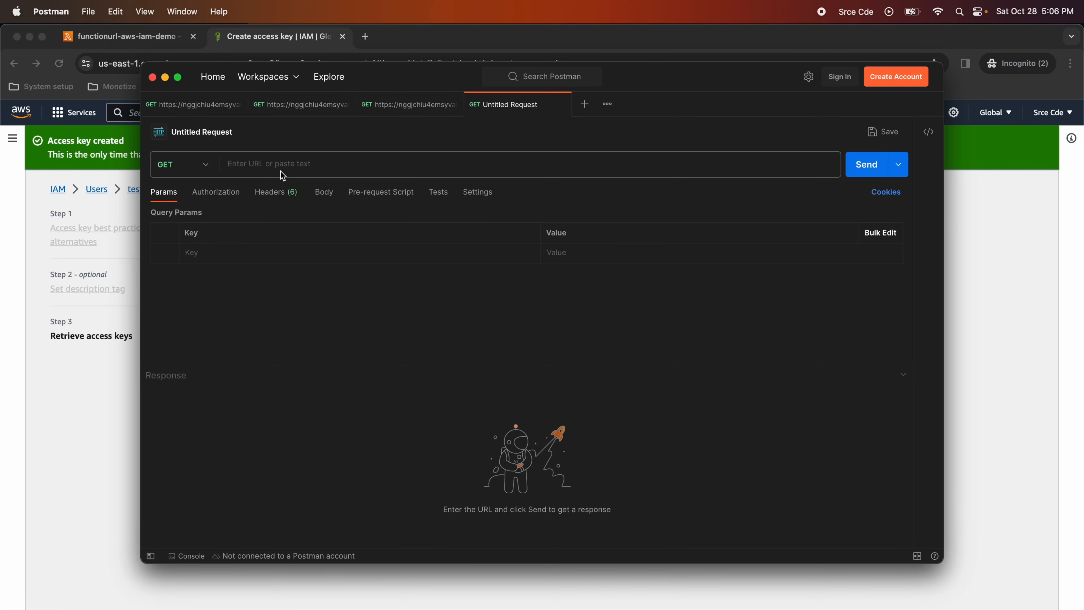
click(99, 377)
click(142, 39)
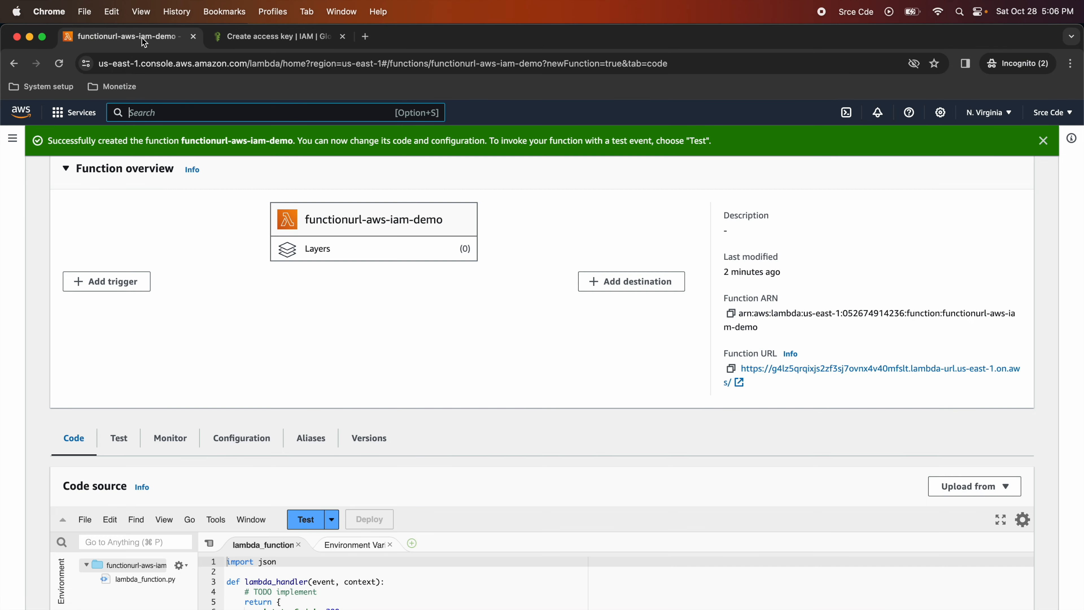
click(731, 368)
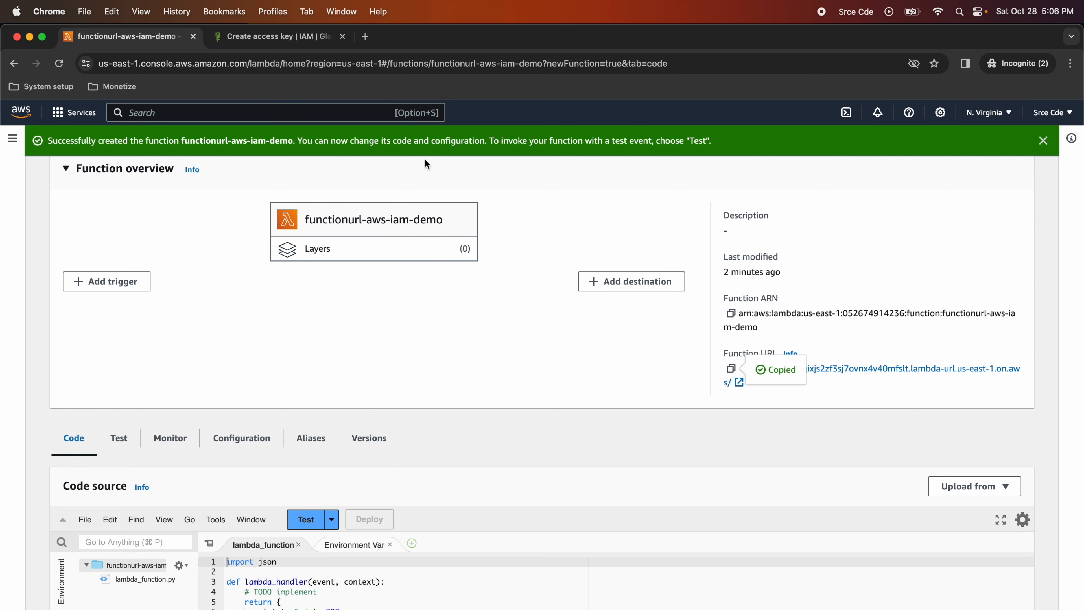
key(super+Tab)
click(311, 156)
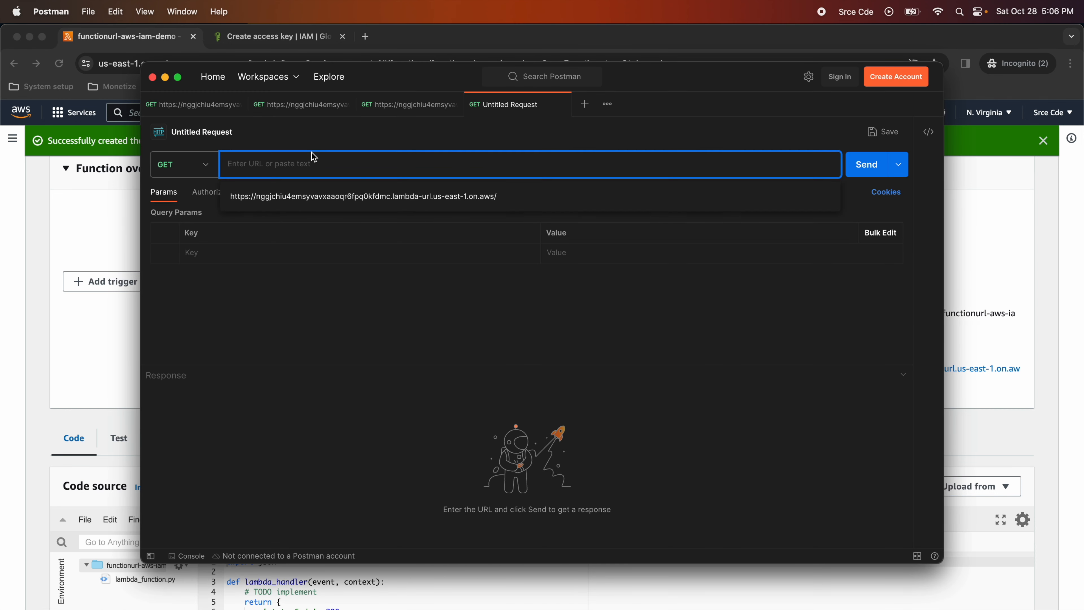
key(super+v)
Set the GET request's authorization type to AWS Signature.
click(217, 194)
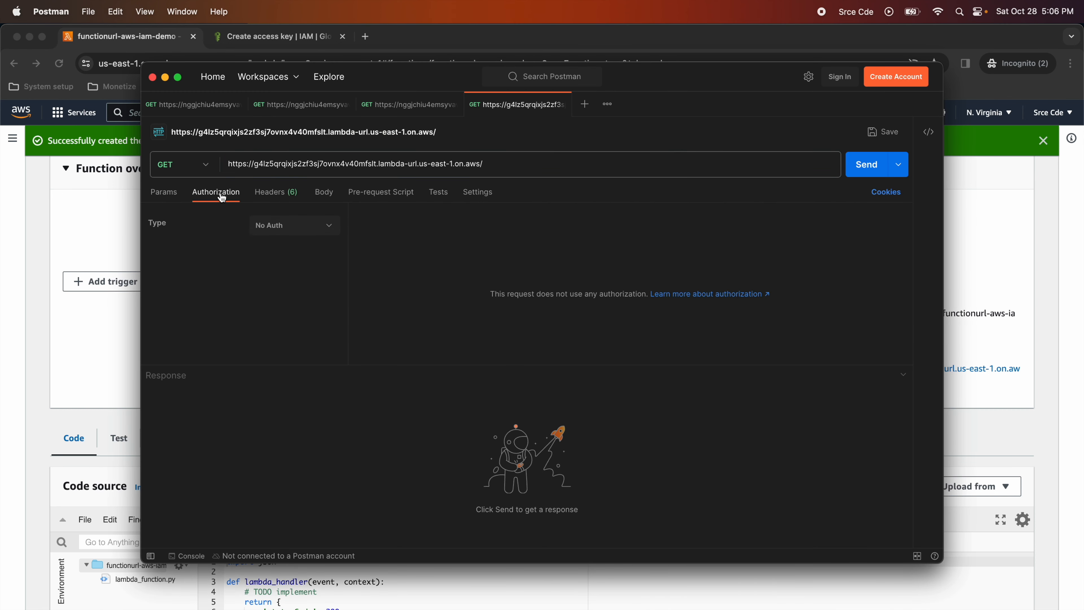
click(278, 228)
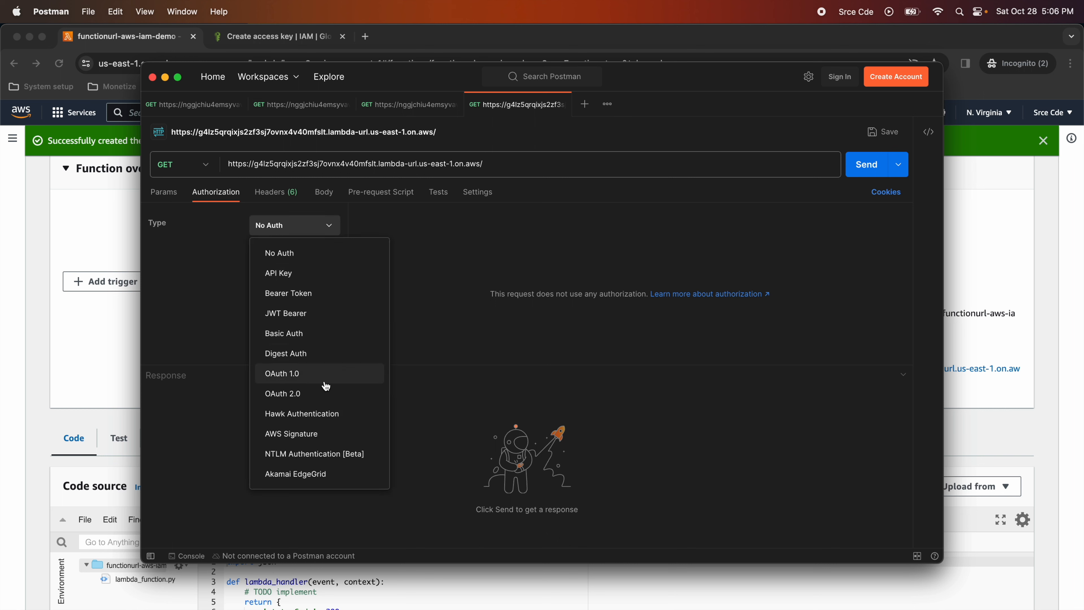
click(299, 433)
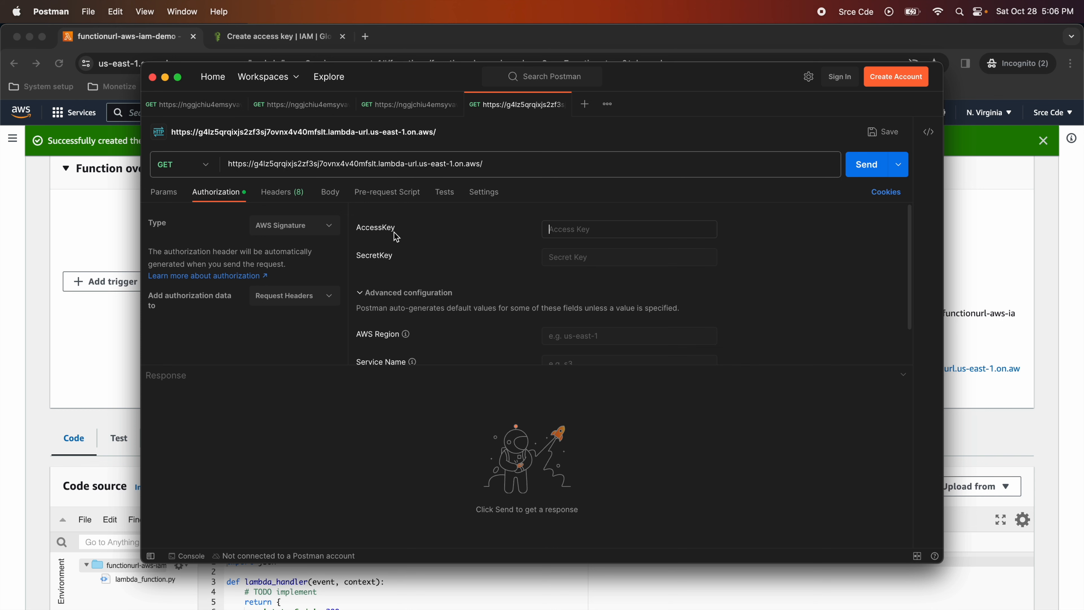
Copy test-lambda's access key from the IAM console in Chrome and paste it as the AccessKey of the Postman request.
click(102, 356)
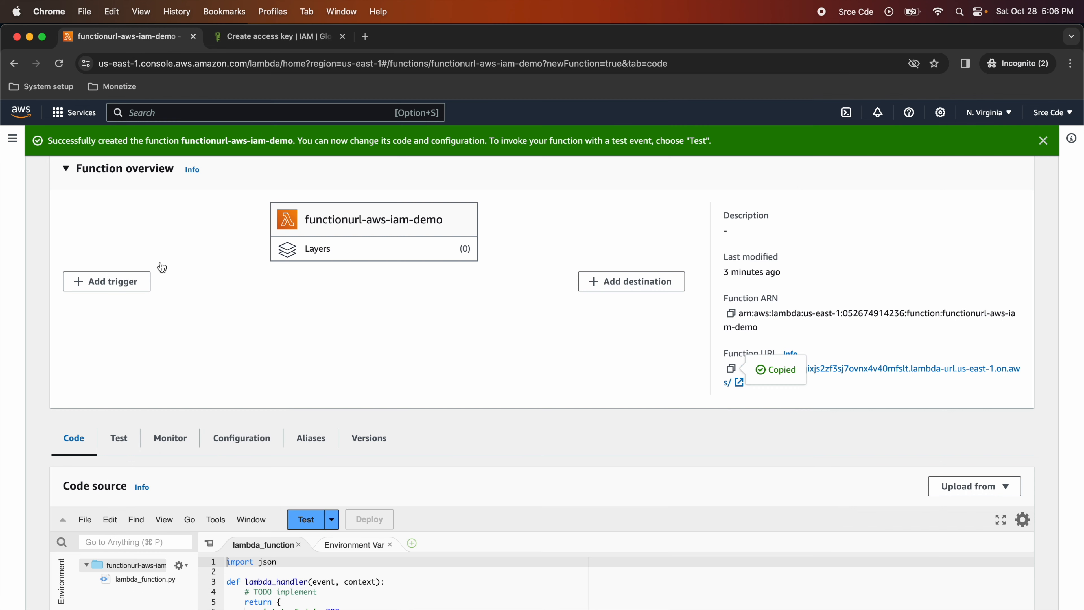
click(284, 41)
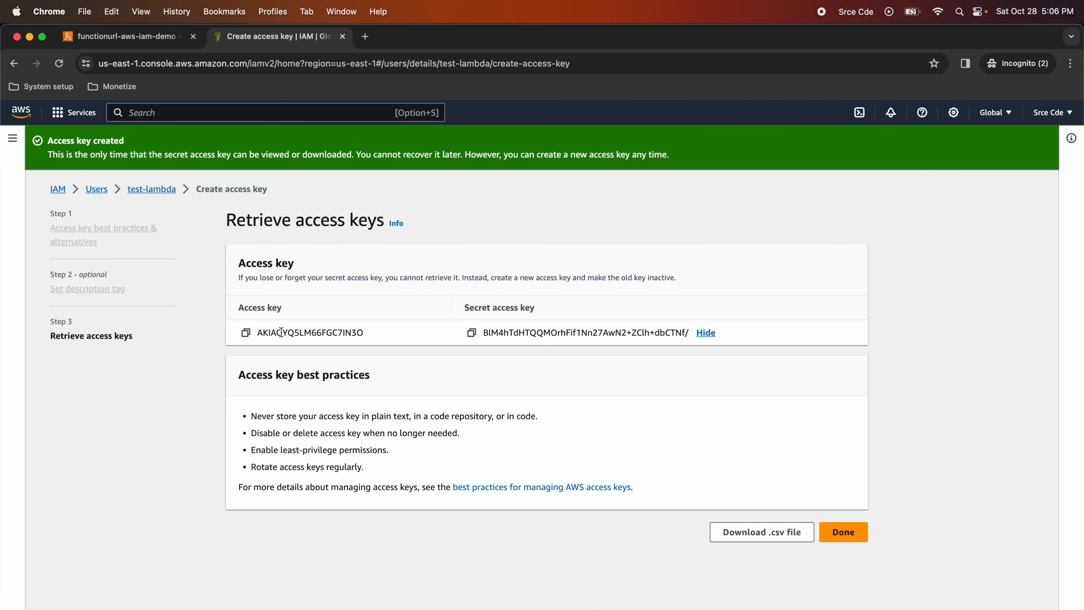
click(246, 332)
key(super+Tab)
click(622, 230)
key(super+v)
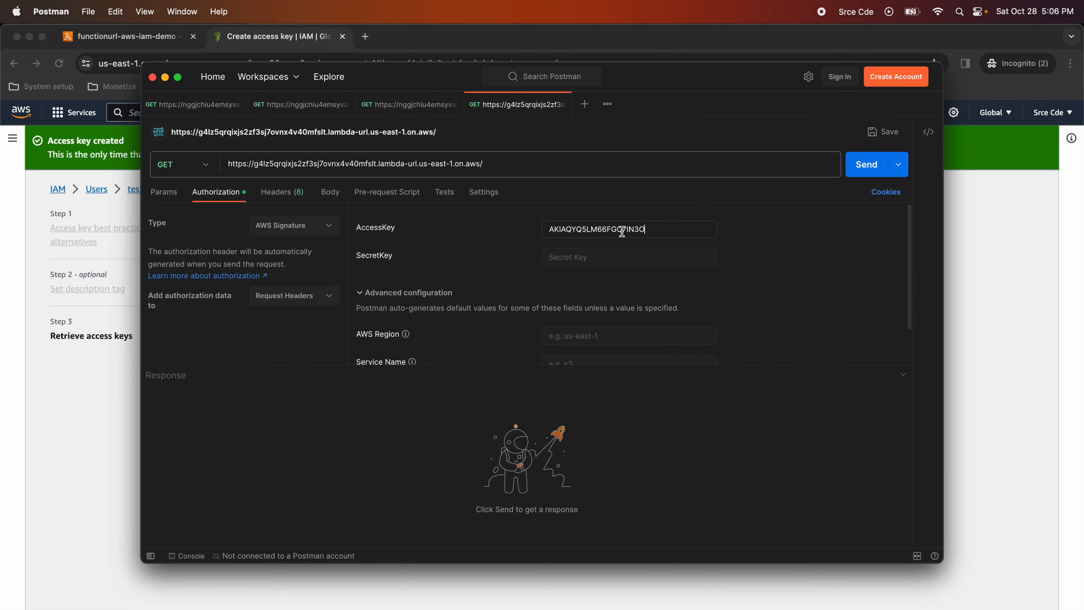
Copy test-lambda's secret access key from the IAM console and paste it as the SecretKey of the Postman request.
key(super+Tab)
click(472, 333)
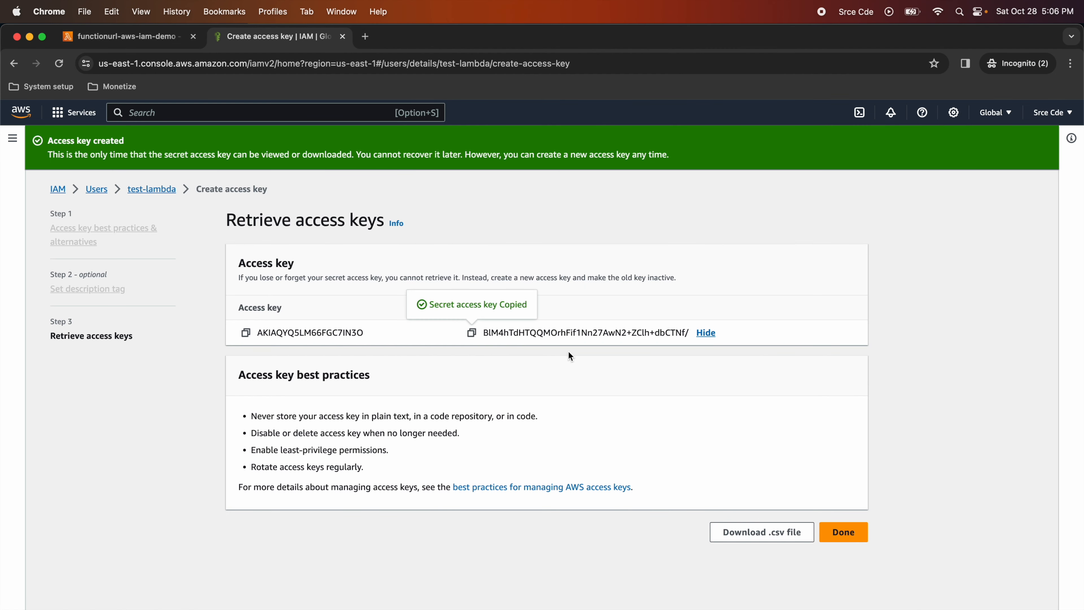
key(super+Tab)
key(super+v)
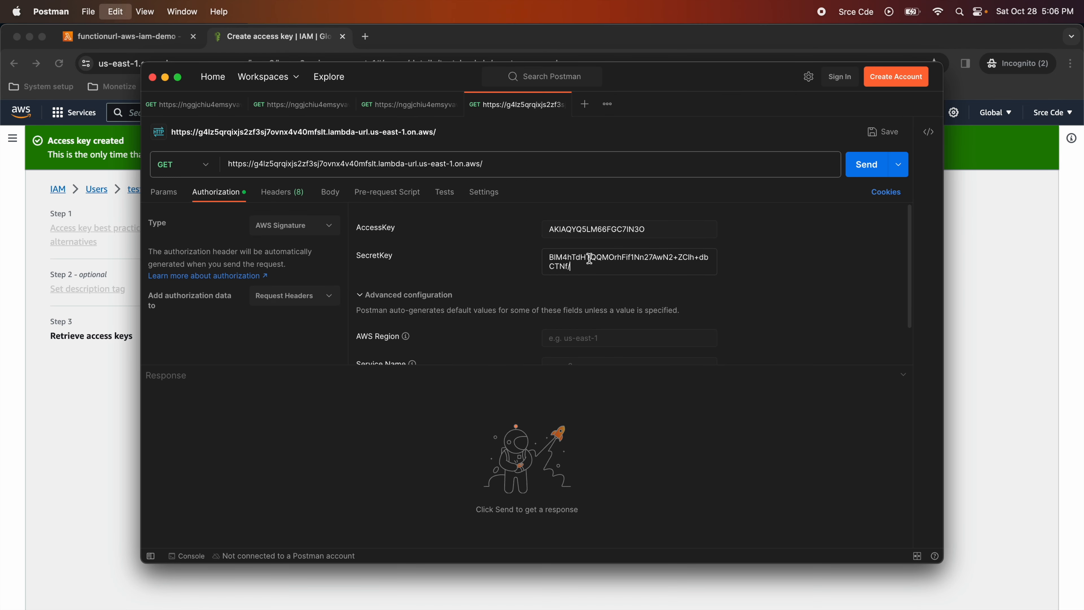
Set the AWS Region to us-east-1 and the Service Name to lambda for the signature, and send the request.
scroll(632, 315, down, 2)
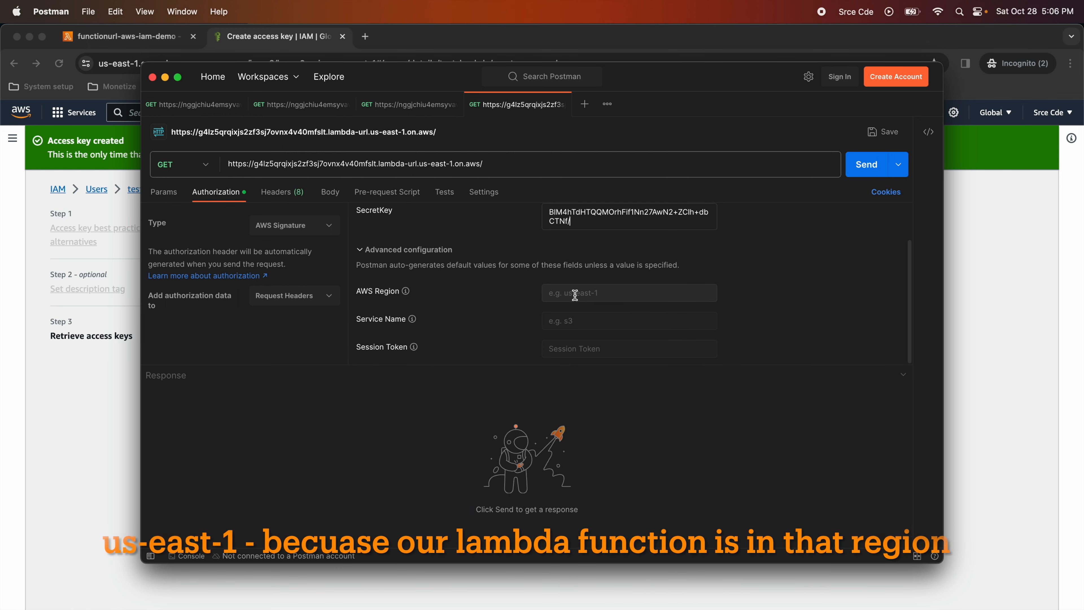
click(551, 293)
text(us-east-1)
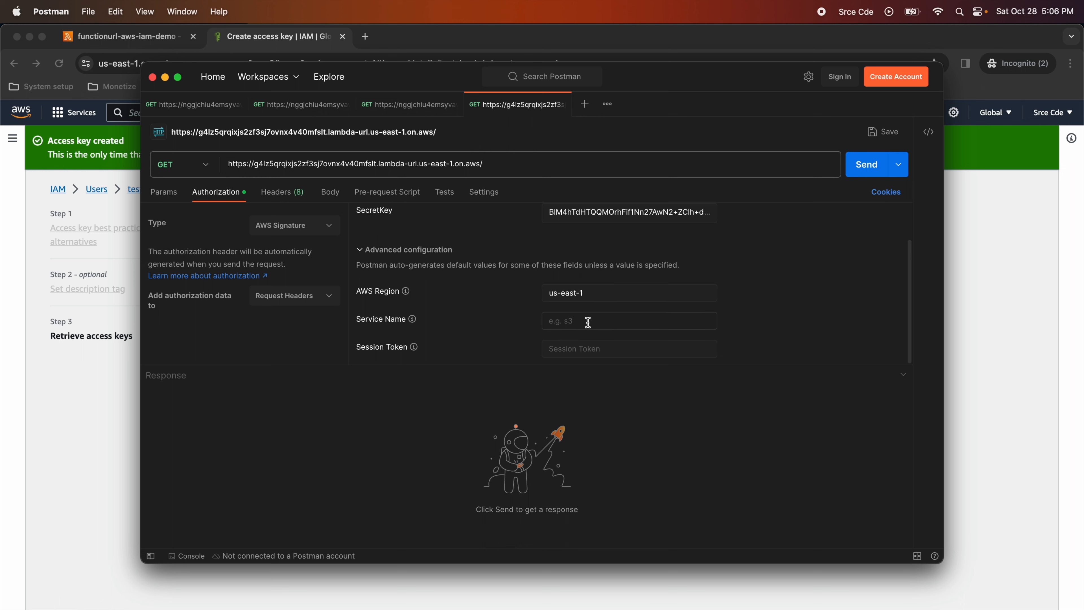
text(lambda)
click(859, 167)
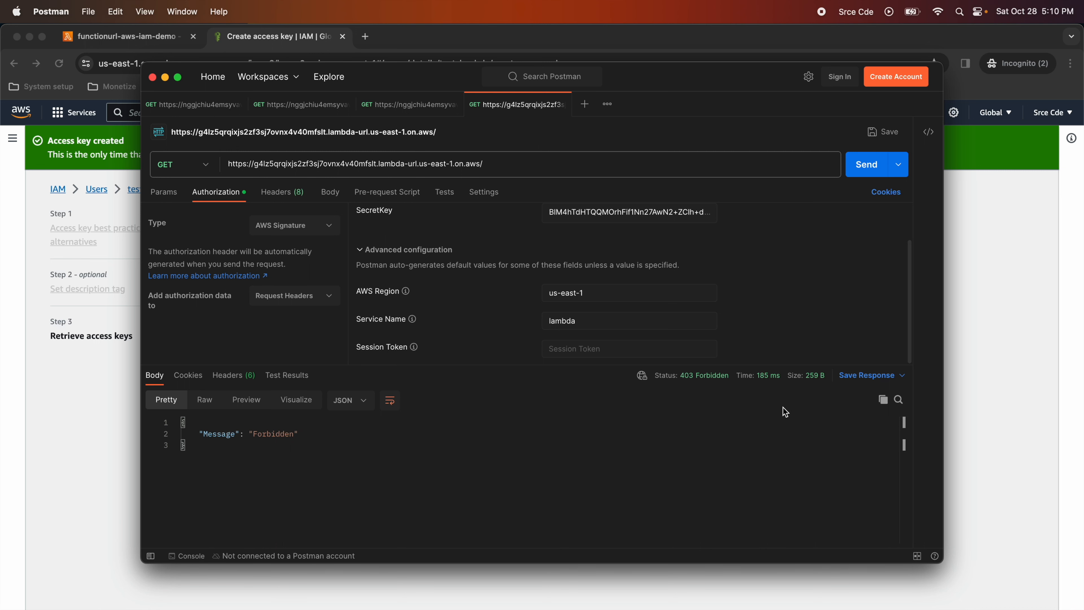
Switch to Chrome, open the IAM dashboard in a new browser tab and start creating a new policy.
click(965, 364)
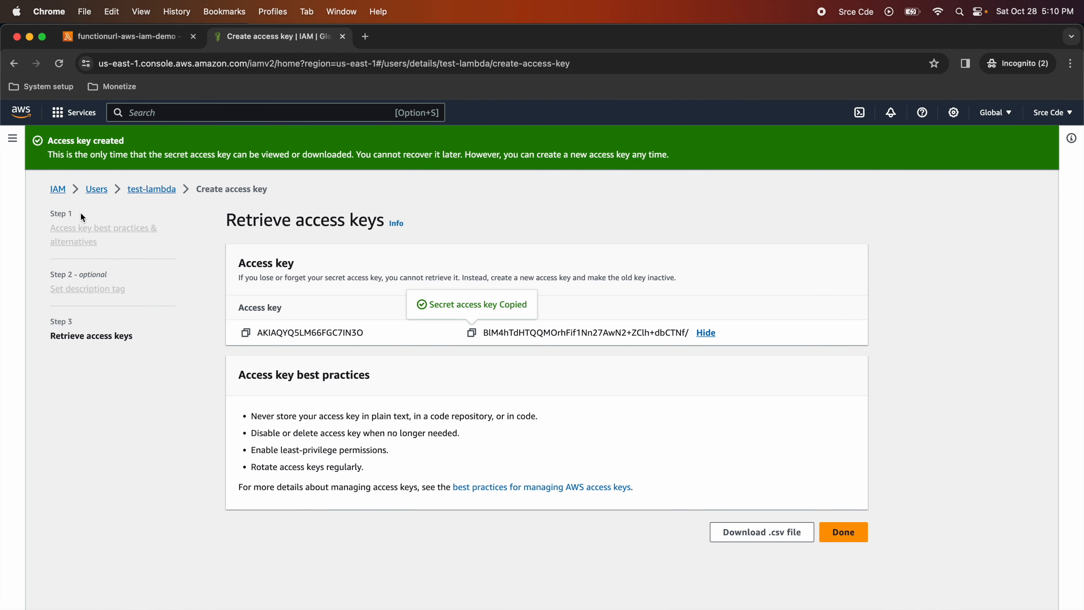
right_click(57, 191)
click(81, 195)
click(417, 36)
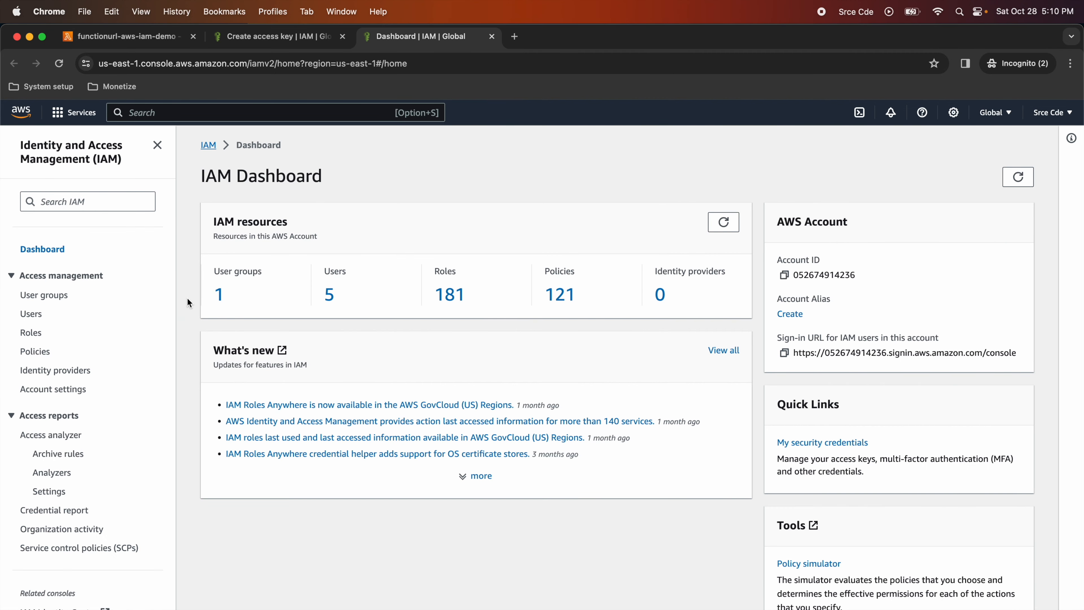
click(36, 351)
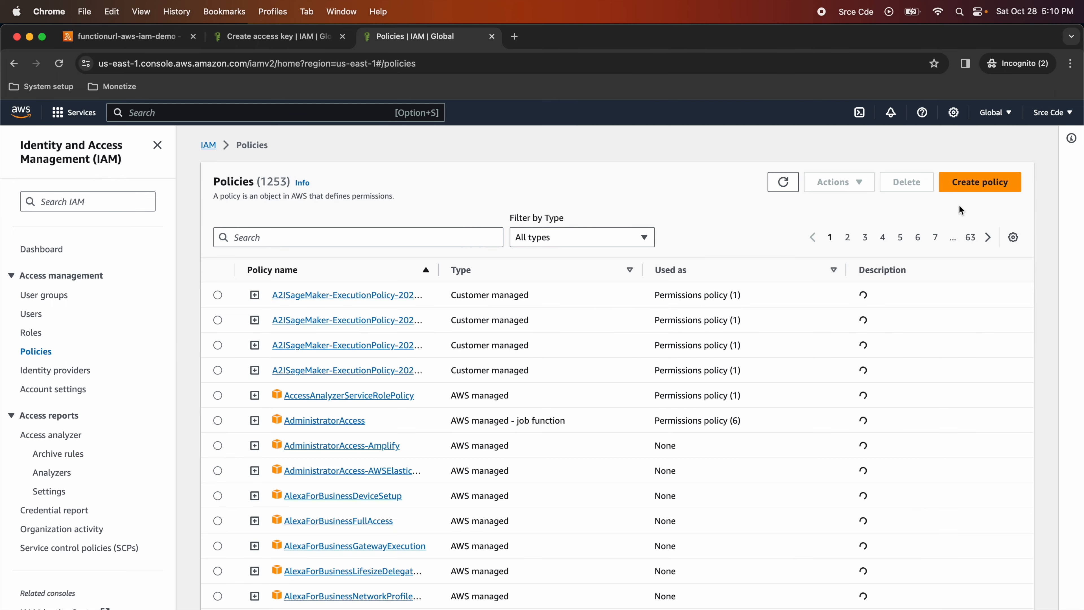
click(994, 183)
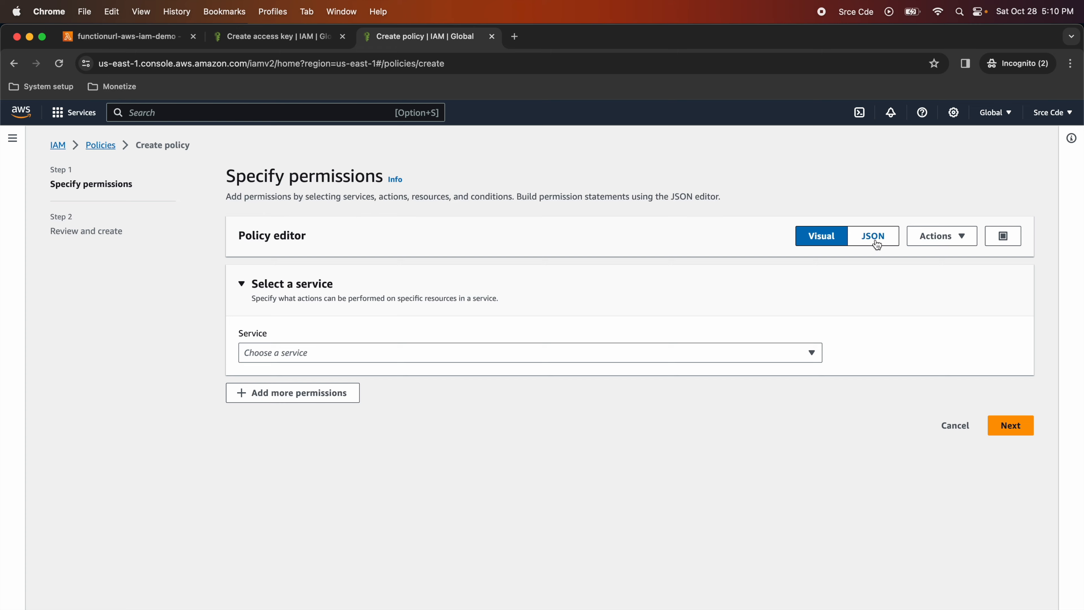
Switch the policy editor to JSON and select Statement1's empty Action list for editing.
click(876, 241)
scroll(546, 361, down, 3)
click(381, 296)
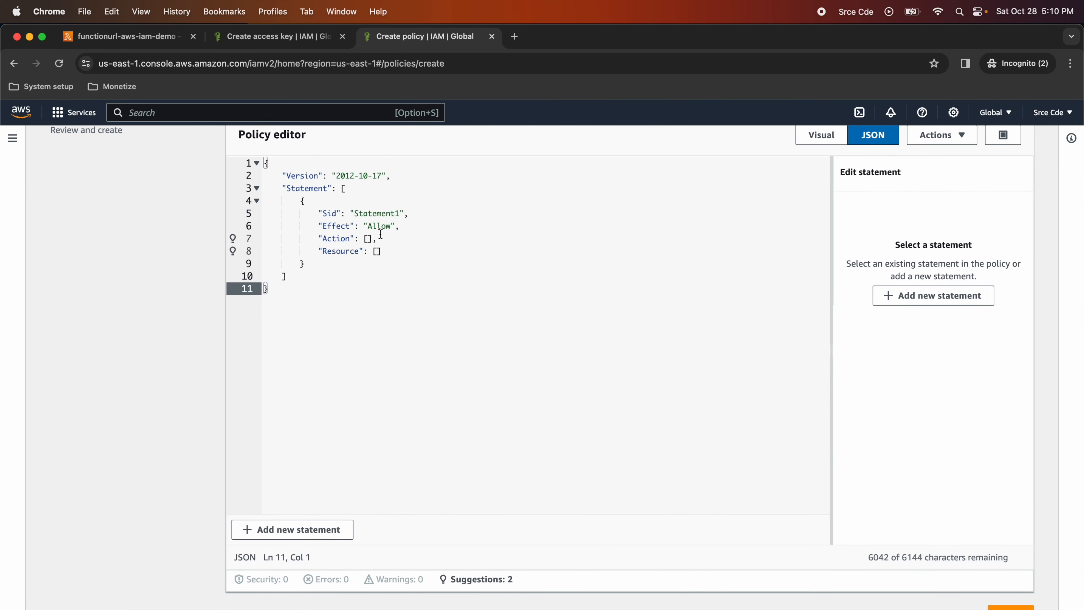
scroll(338, 253, up, 1)
click(323, 246)
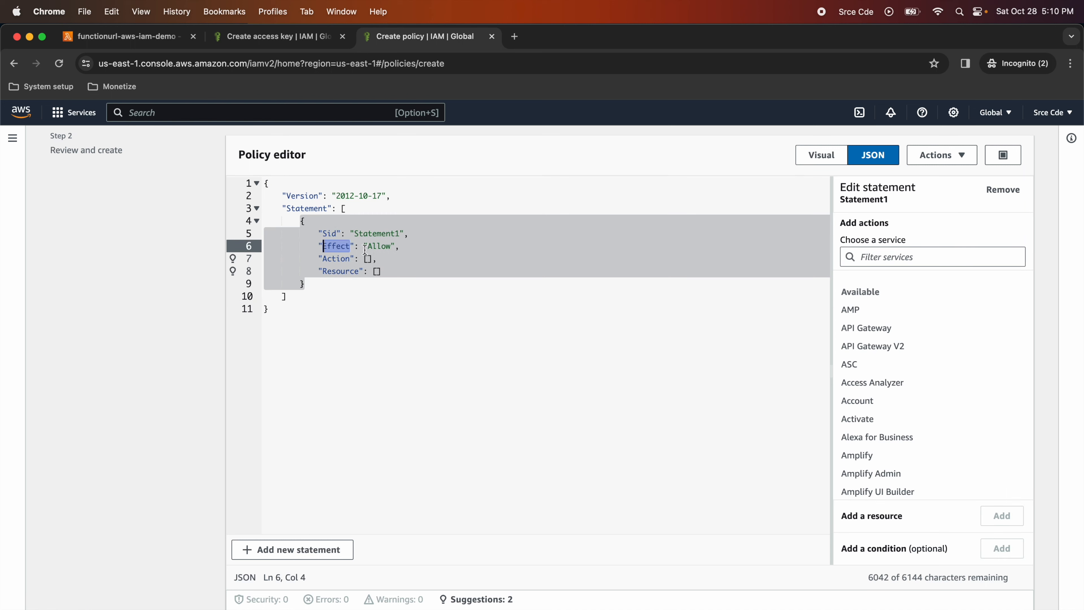
click(382, 251)
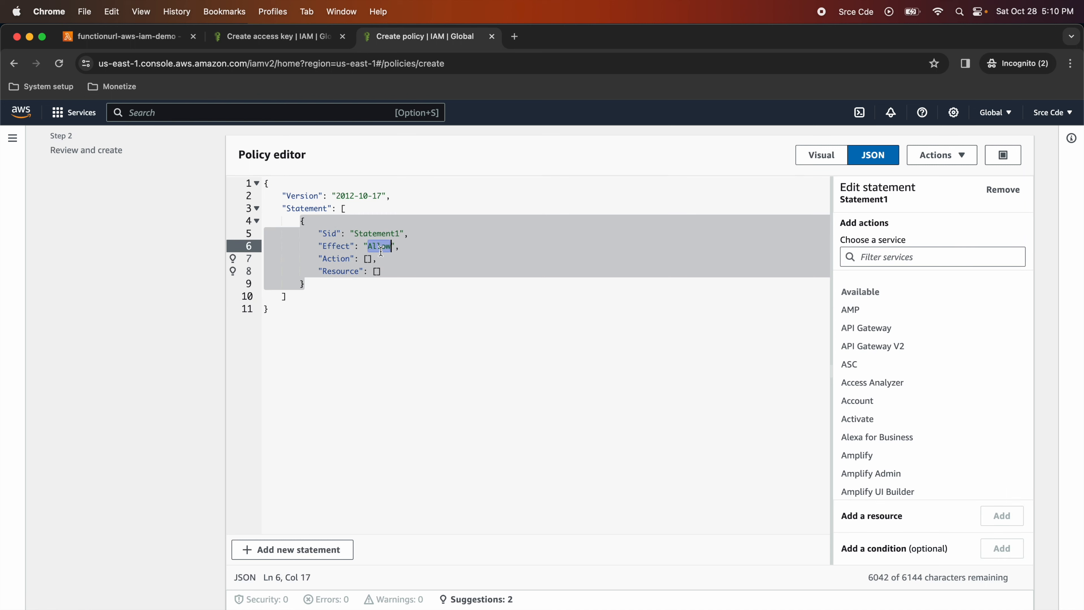
click(367, 259)
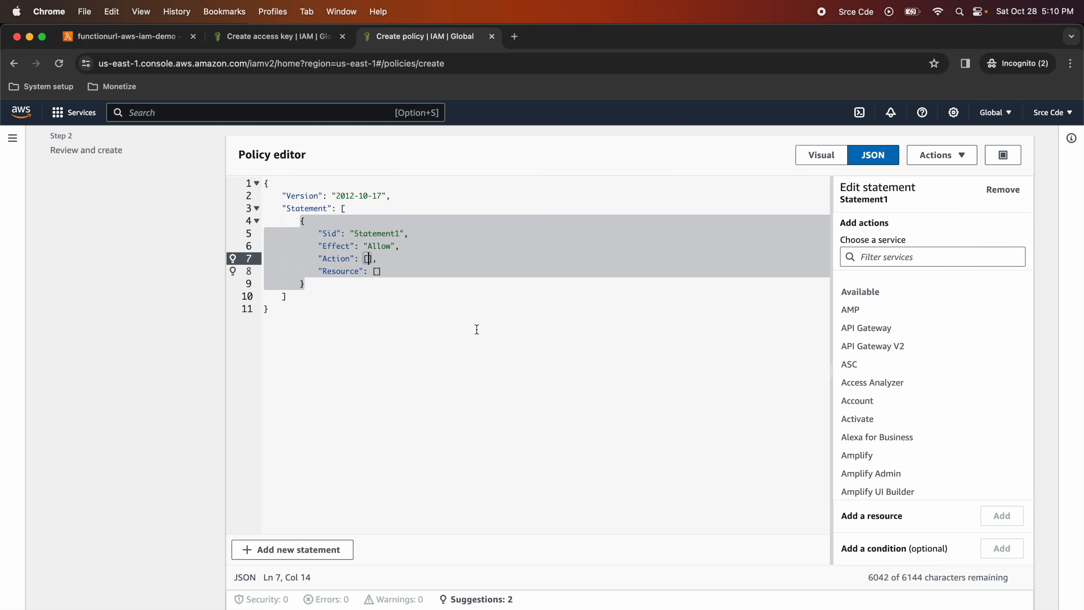
Find the Lambda service's invoke actions and add InvokeFunctionUrl to Statement1.
click(870, 259)
text(lambda)
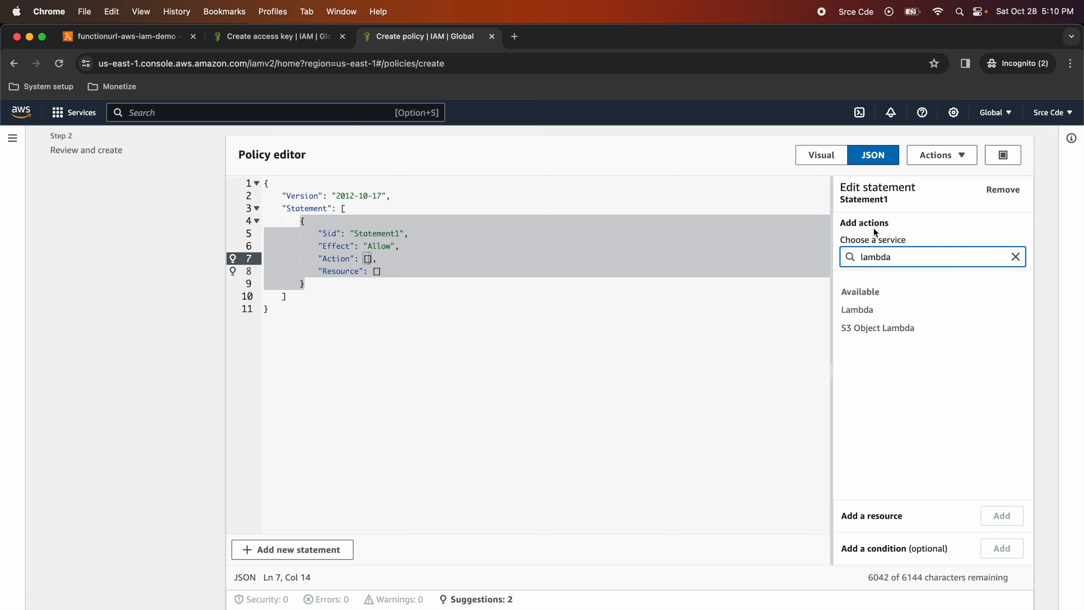
click(870, 311)
click(876, 264)
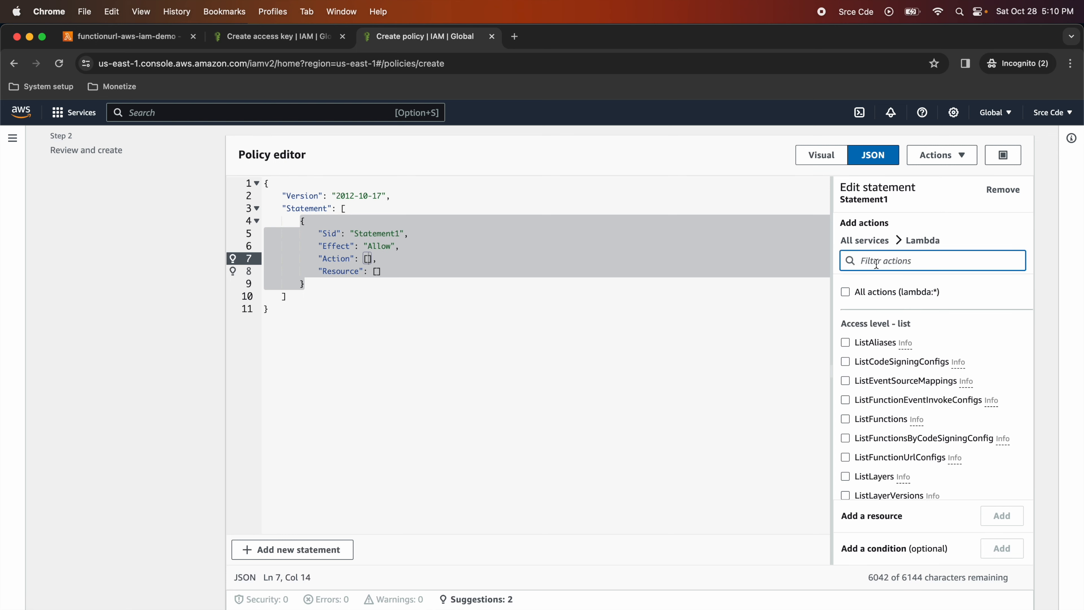
text(invoke)
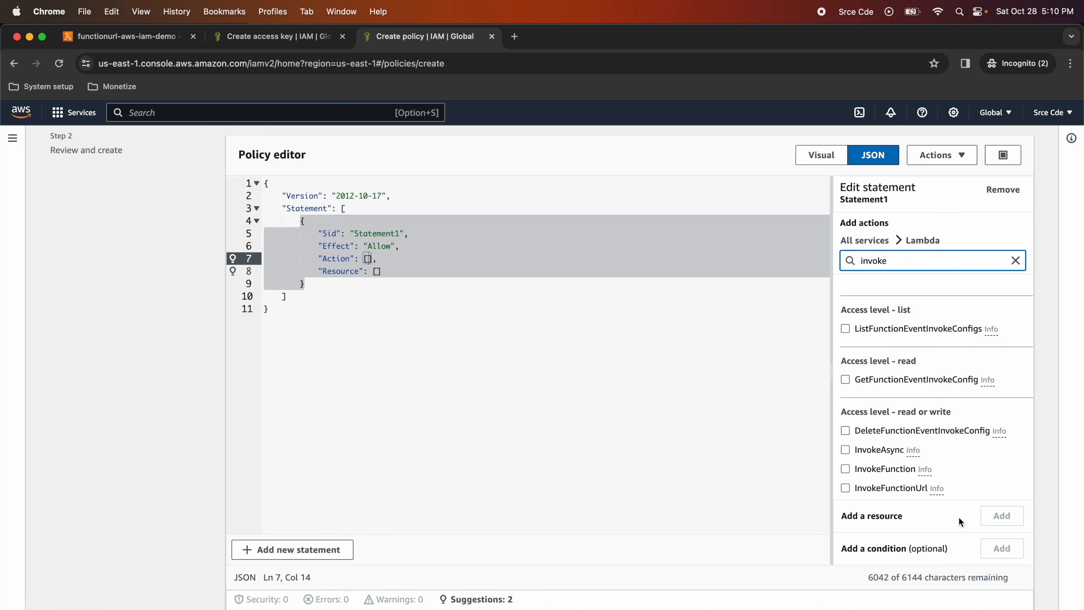
scroll(926, 462, down, 3)
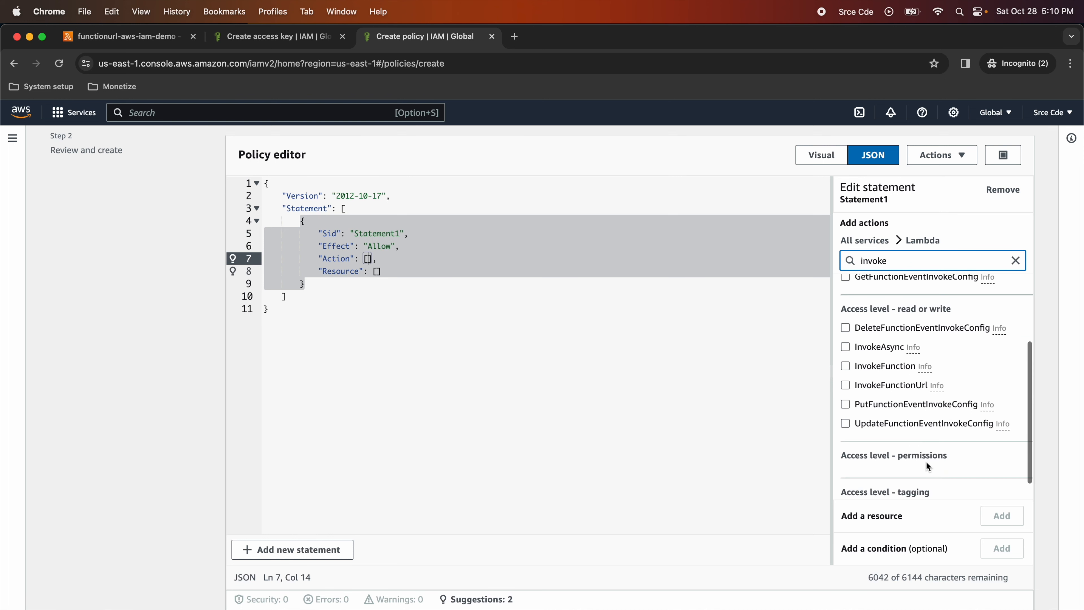
click(845, 386)
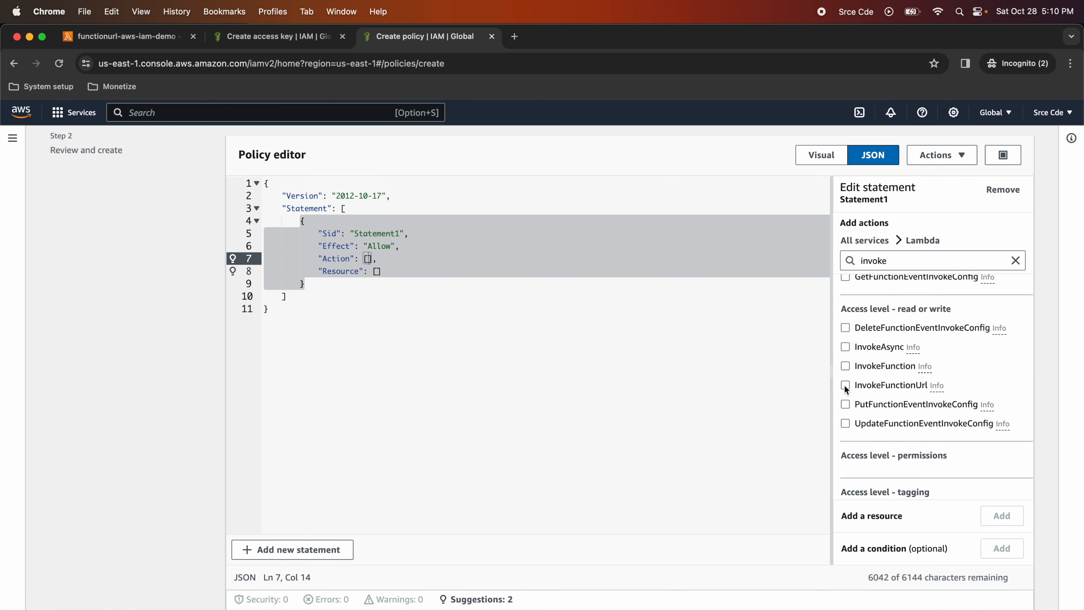
click(590, 378)
Start adding a resource to Statement1 with the service Lambda and the resource type function.
click(376, 296)
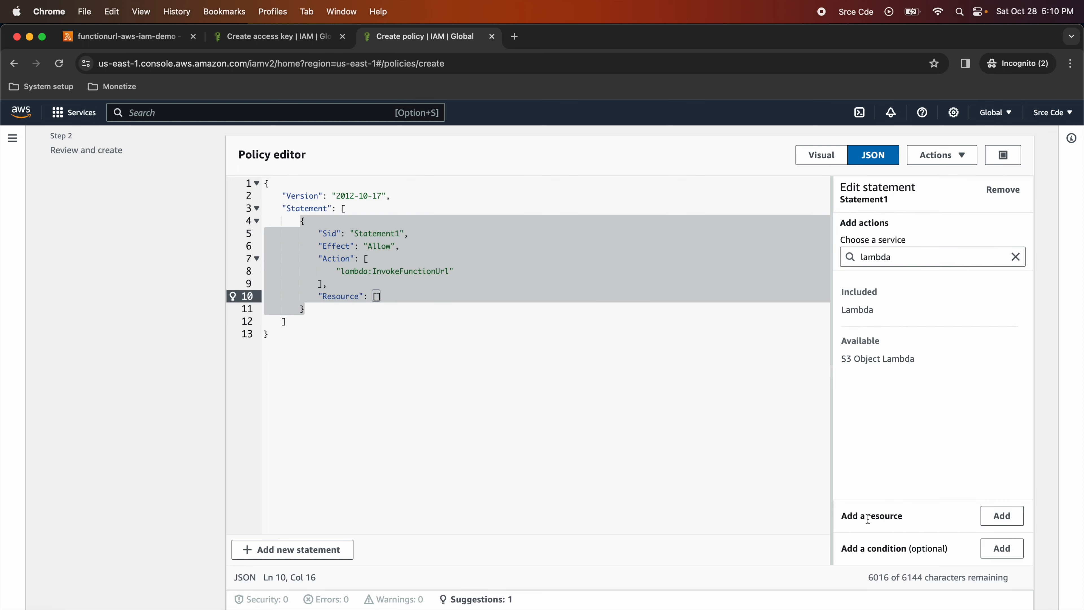
click(1001, 517)
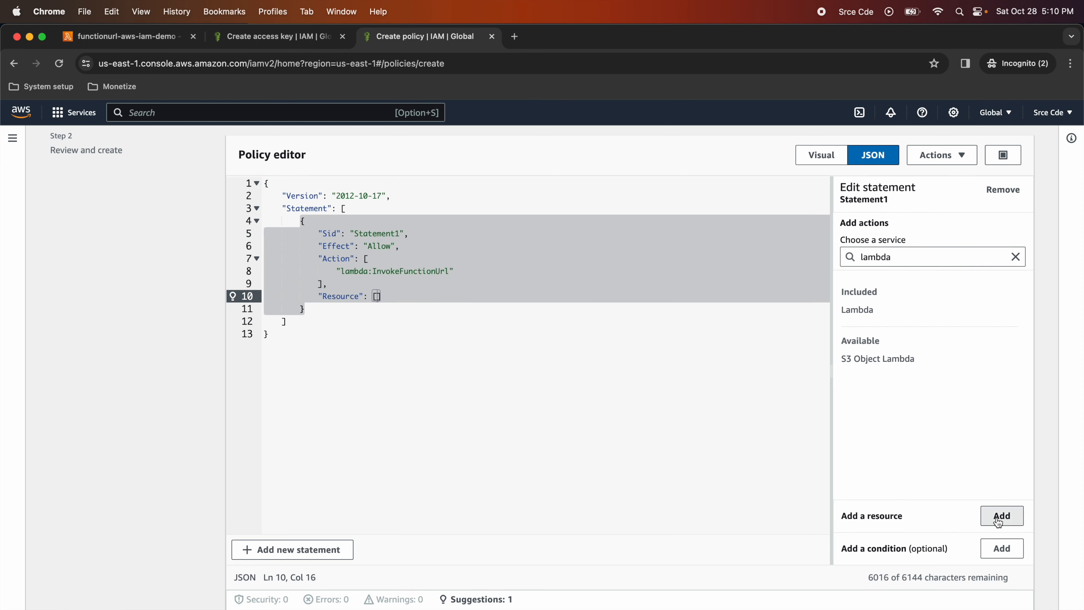
click(421, 355)
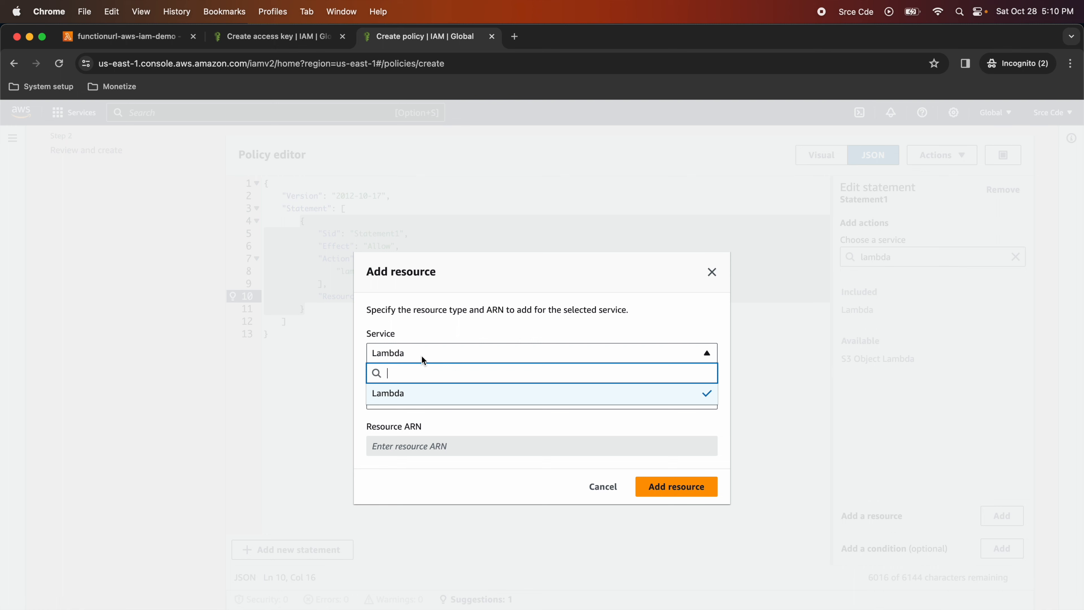
click(430, 397)
click(436, 402)
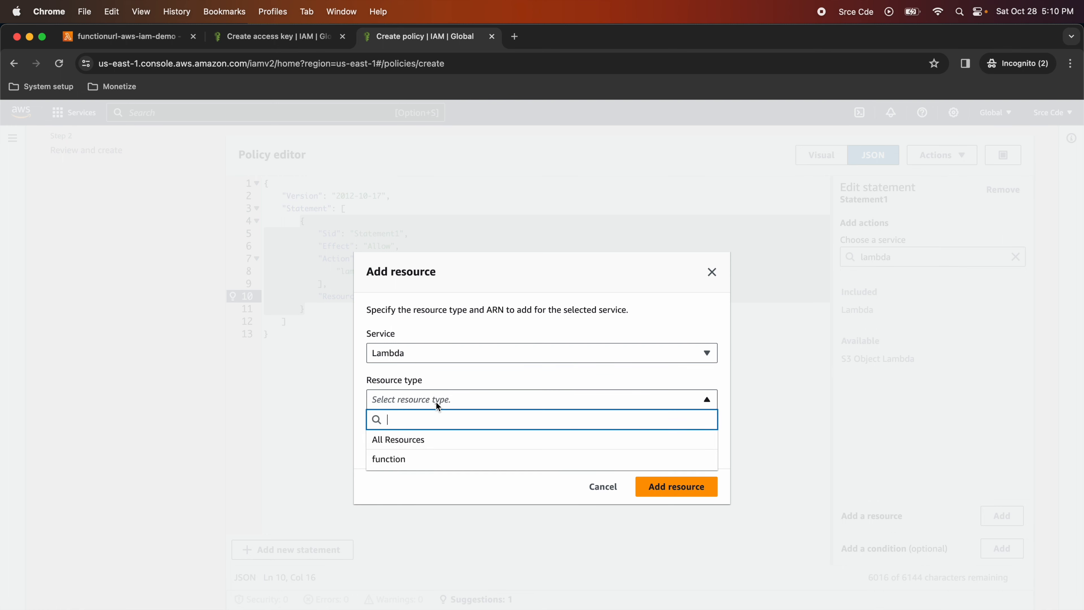
click(423, 461)
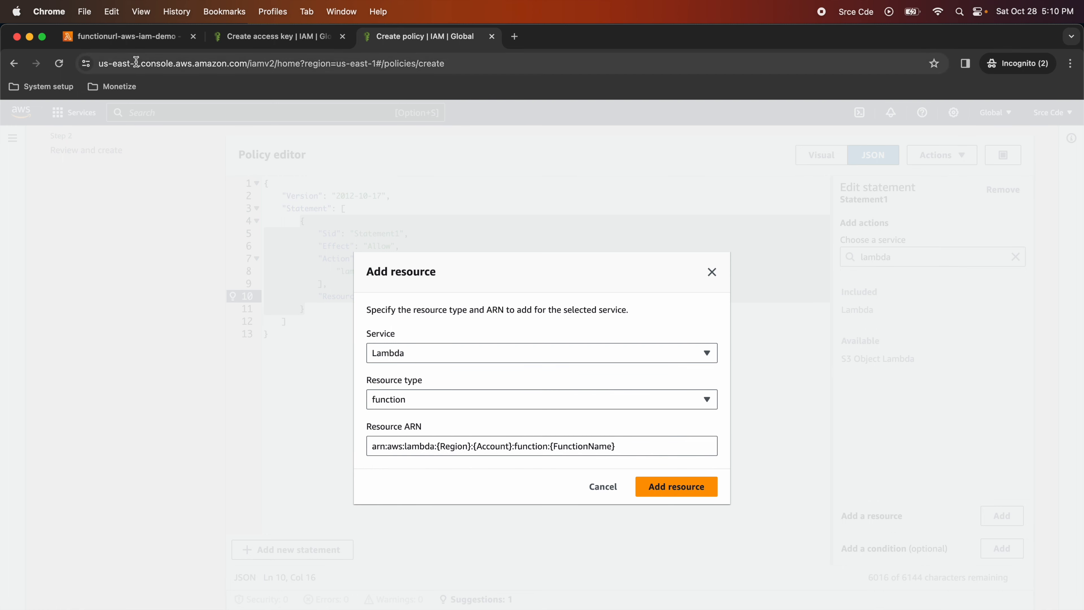
Copy the ARN of functionurl-aws-iam-demo from its Lambda page, paste it over the Resource ARN template and add the resource.
click(128, 37)
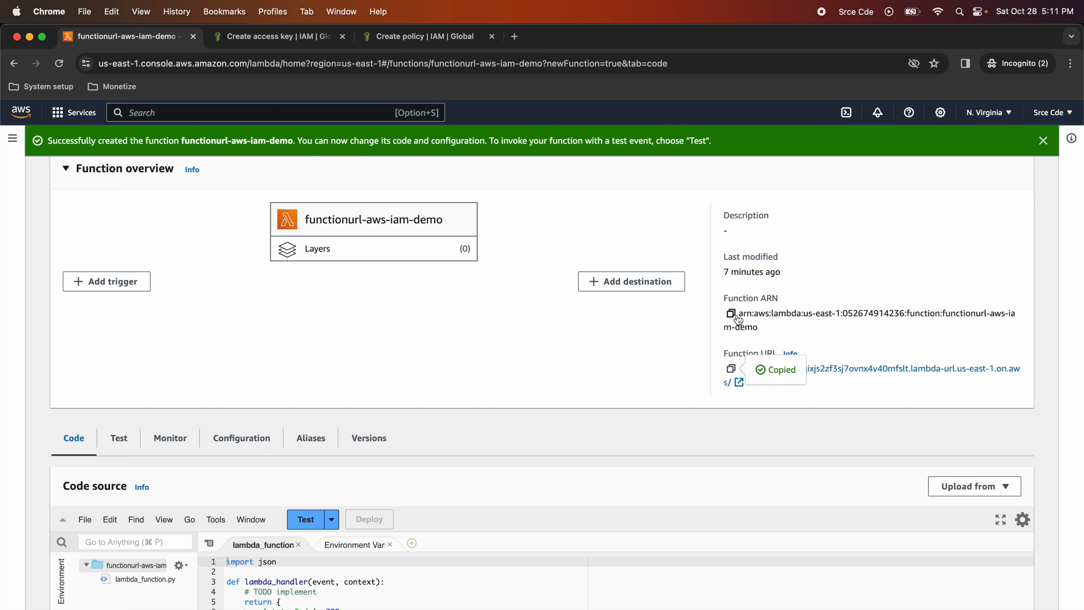
click(730, 313)
click(447, 43)
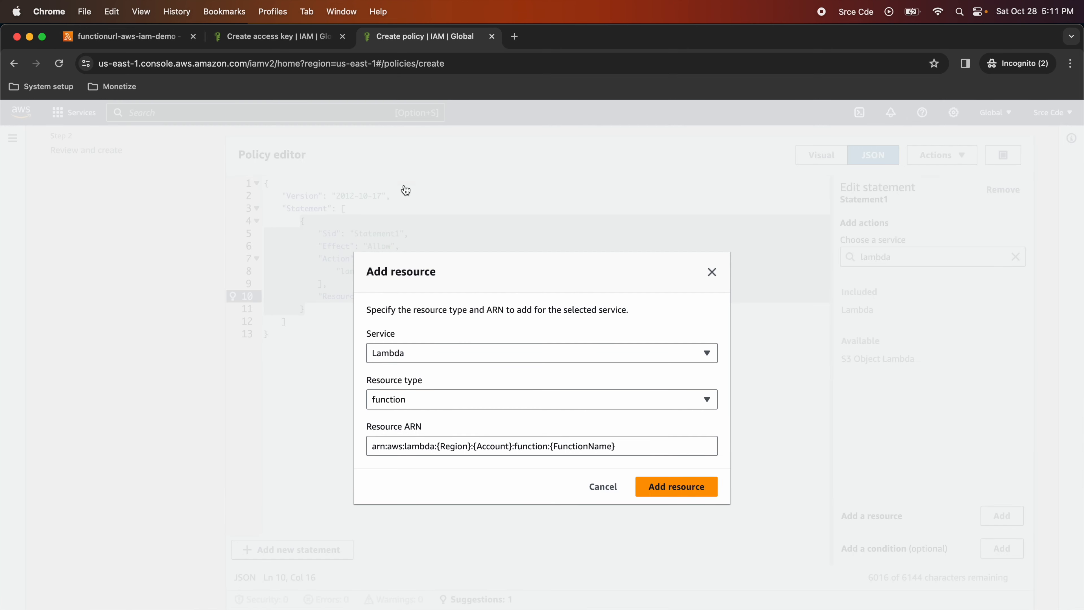
click(442, 448)
key(super+a)
key(super+v)
click(689, 495)
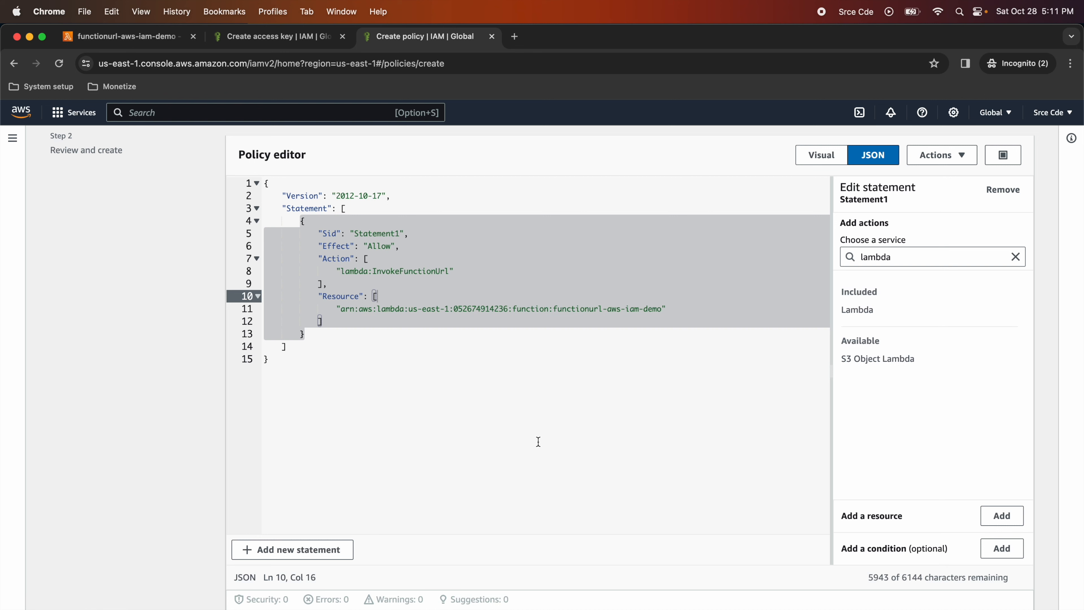
double_click(380, 246)
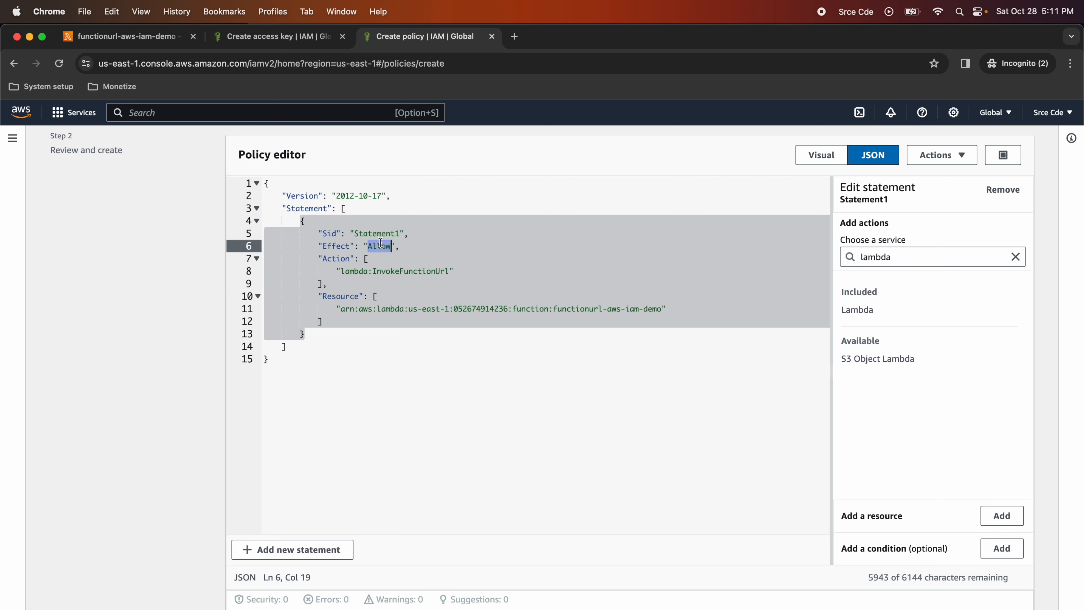
double_click(401, 271)
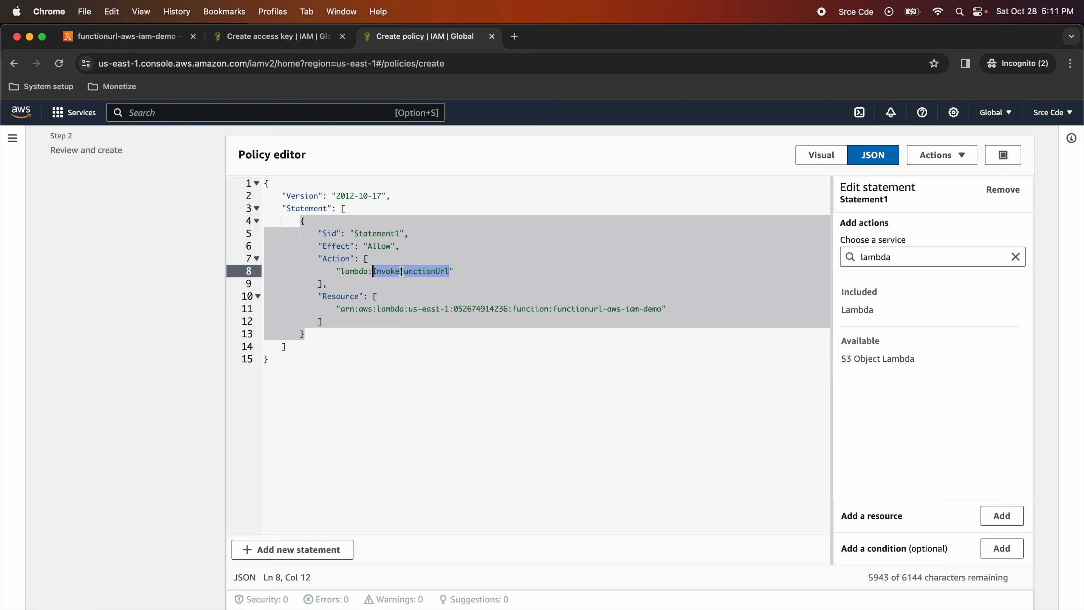
triple_click(404, 311)
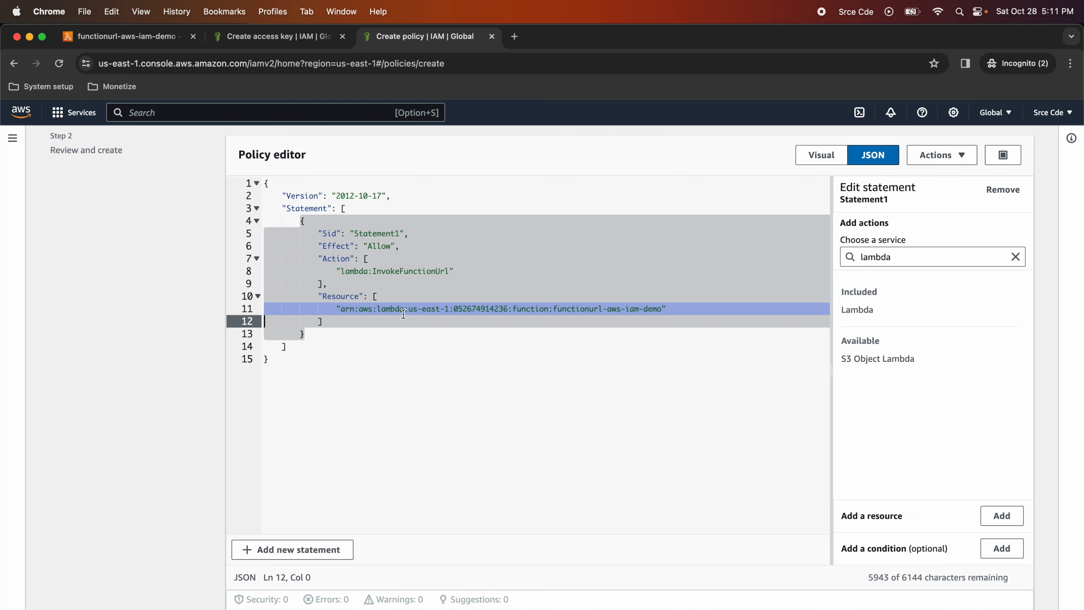
Continue from the policy editor to the review, name the policy functionurl-lambda and create it.
click(459, 355)
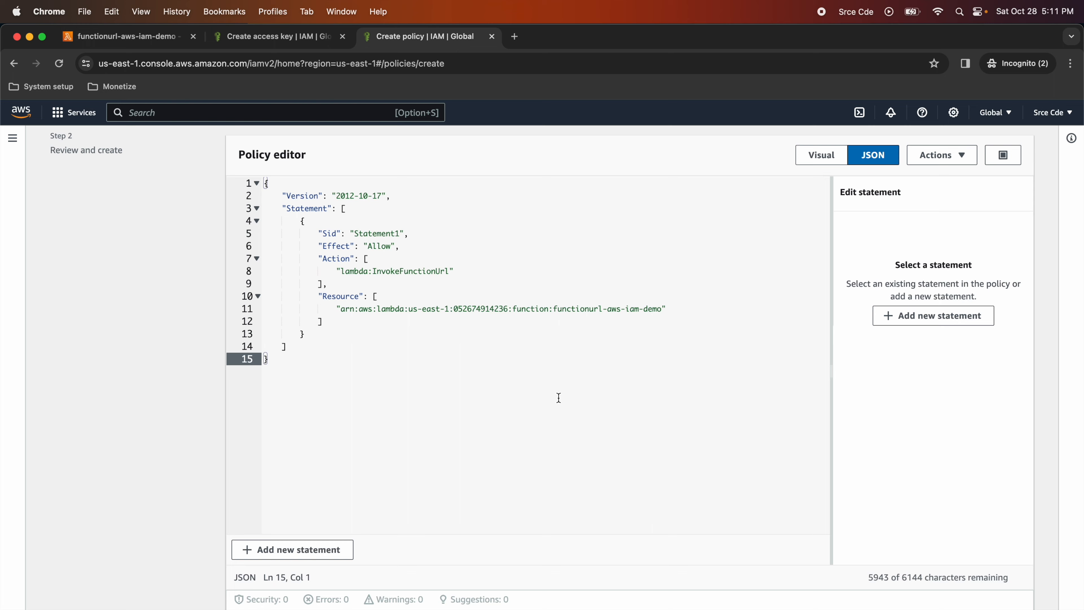
scroll(589, 453, down, 1)
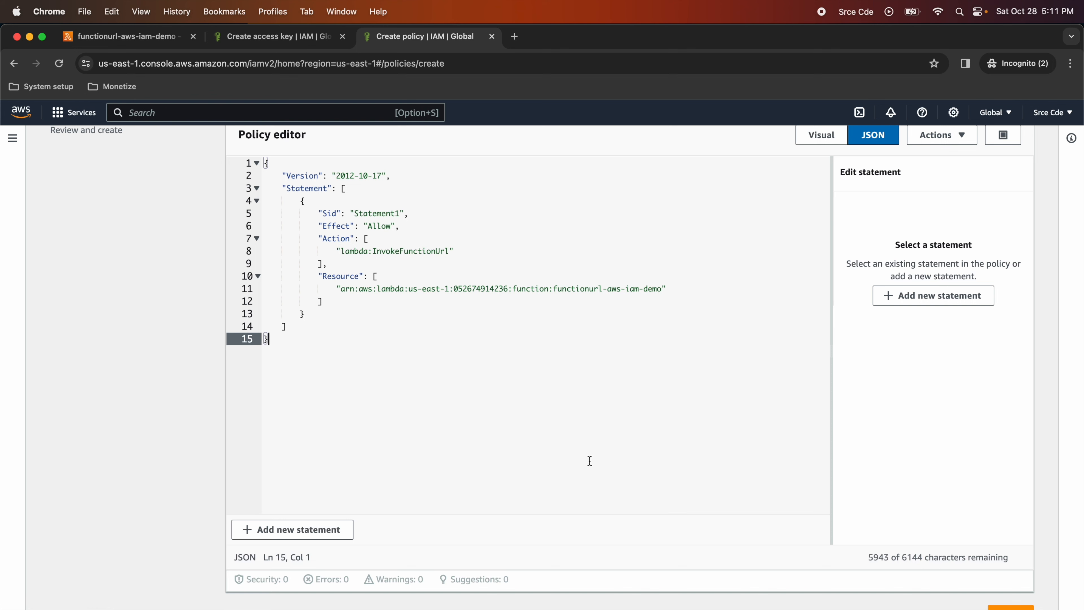
click(1010, 607)
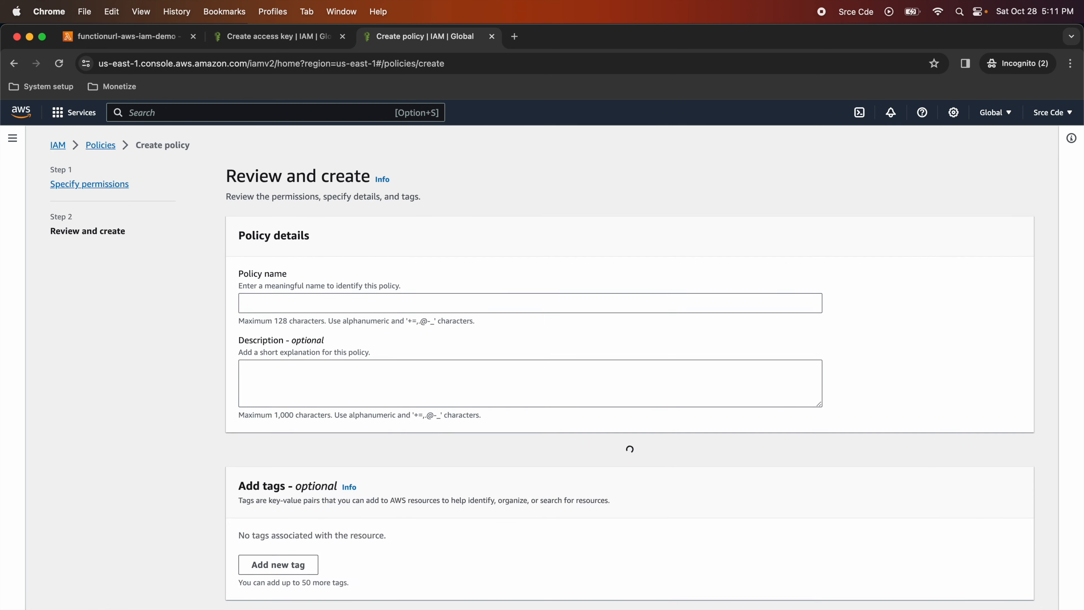
click(386, 295)
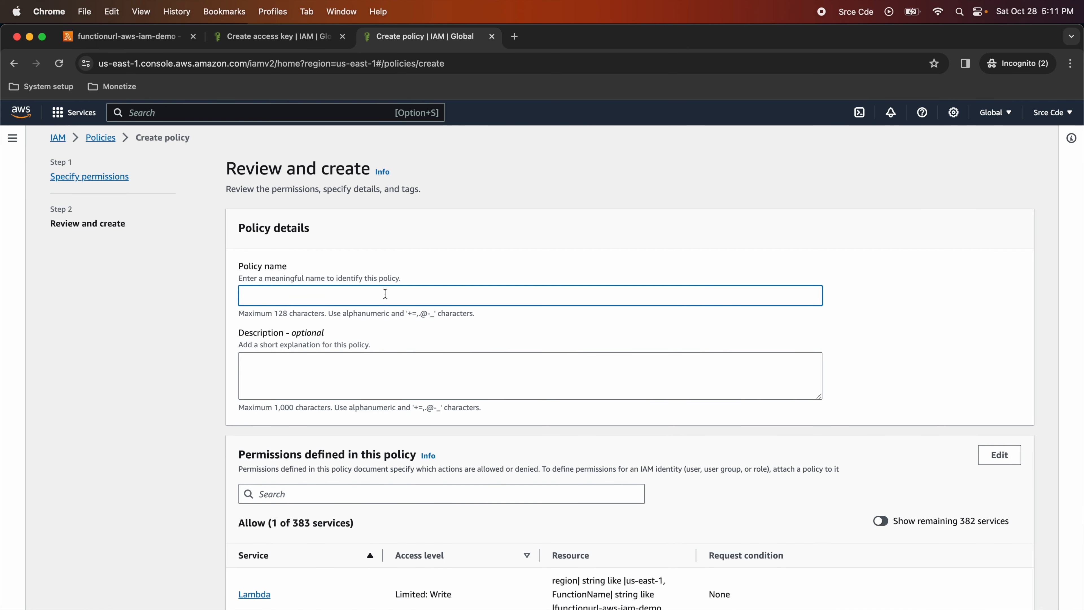
text(functionurl-lambda)
scroll(984, 601, down, 5)
click(983, 599)
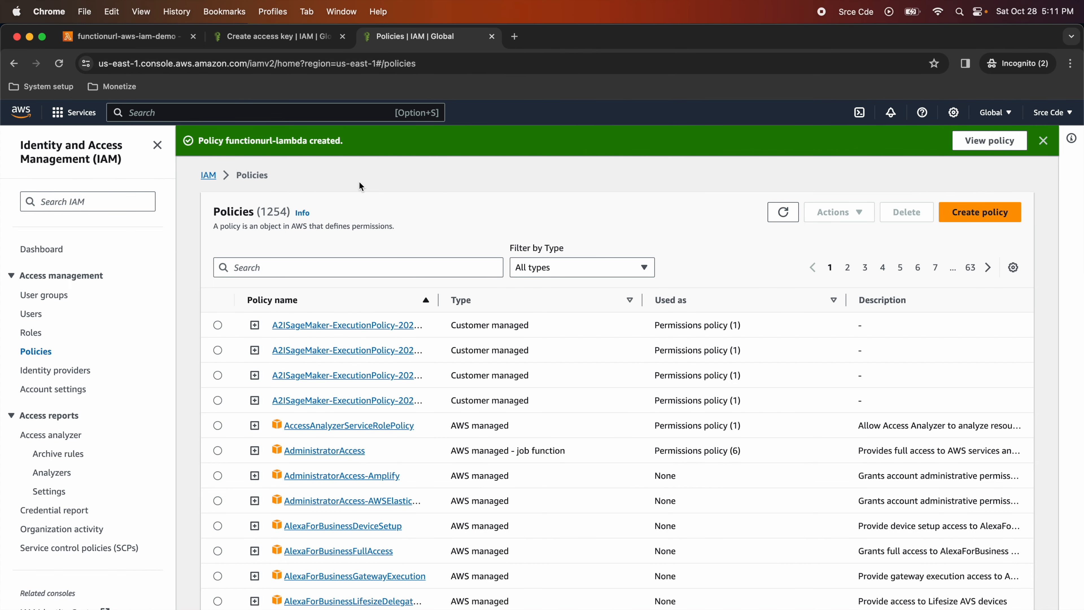
Open the IAM user test-lambda and start adding permissions to it.
click(32, 315)
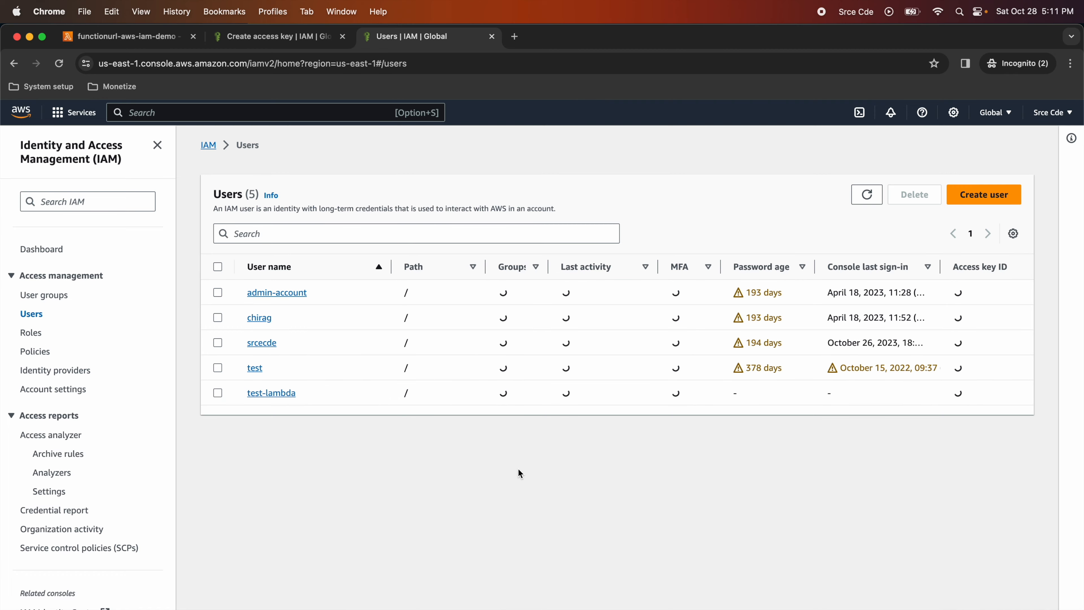
click(273, 397)
scroll(466, 447, down, 4)
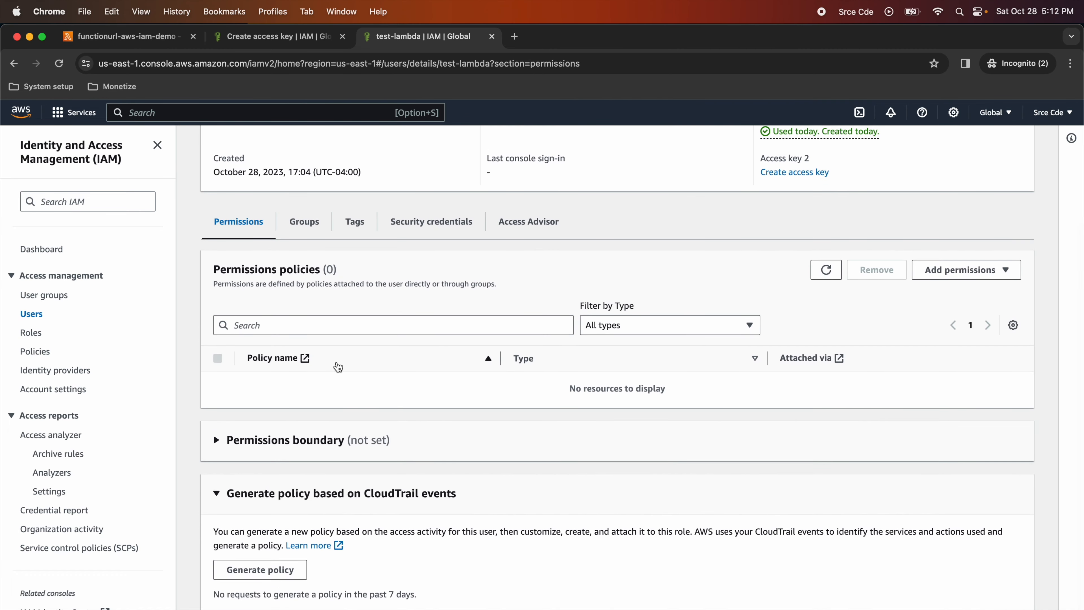
click(955, 273)
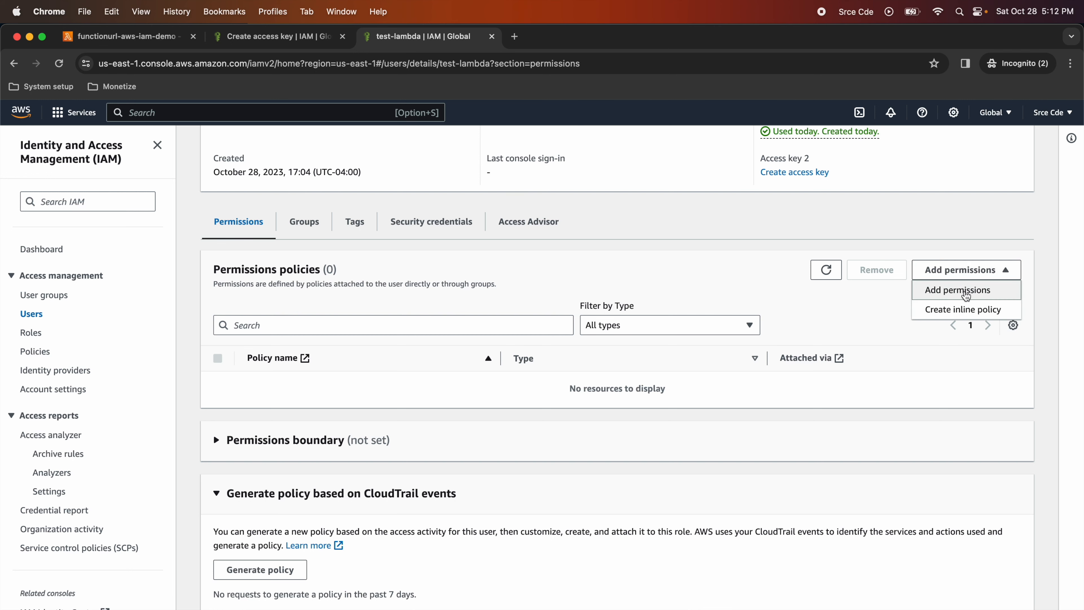
click(958, 298)
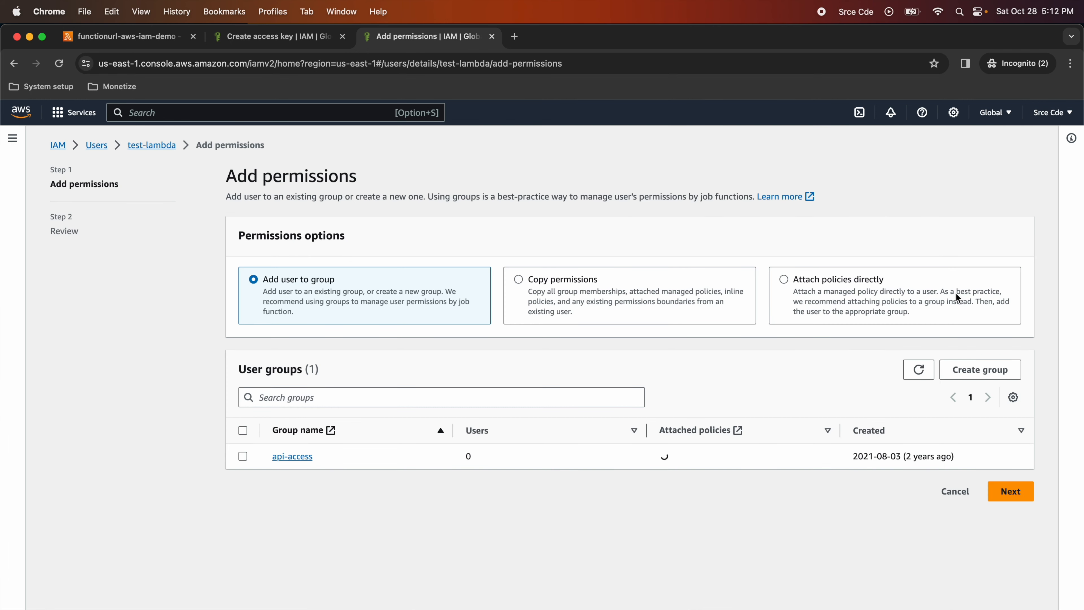
Choose to attach policies directly, find functionurl-lambda by searching for "functi", and add it to the user test-lambda.
click(819, 290)
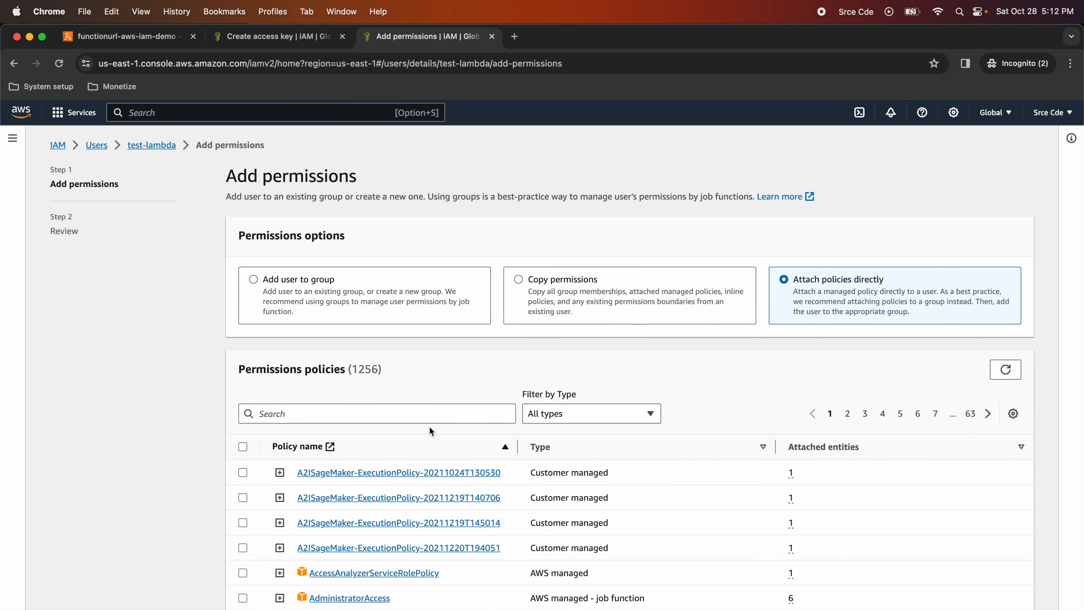
click(362, 414)
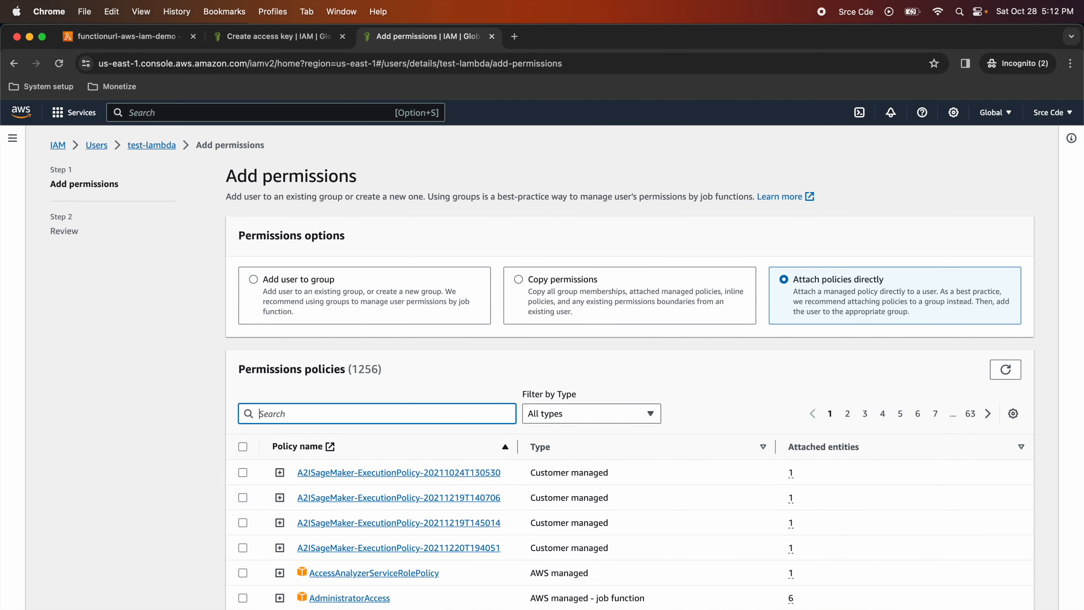
text(functi)
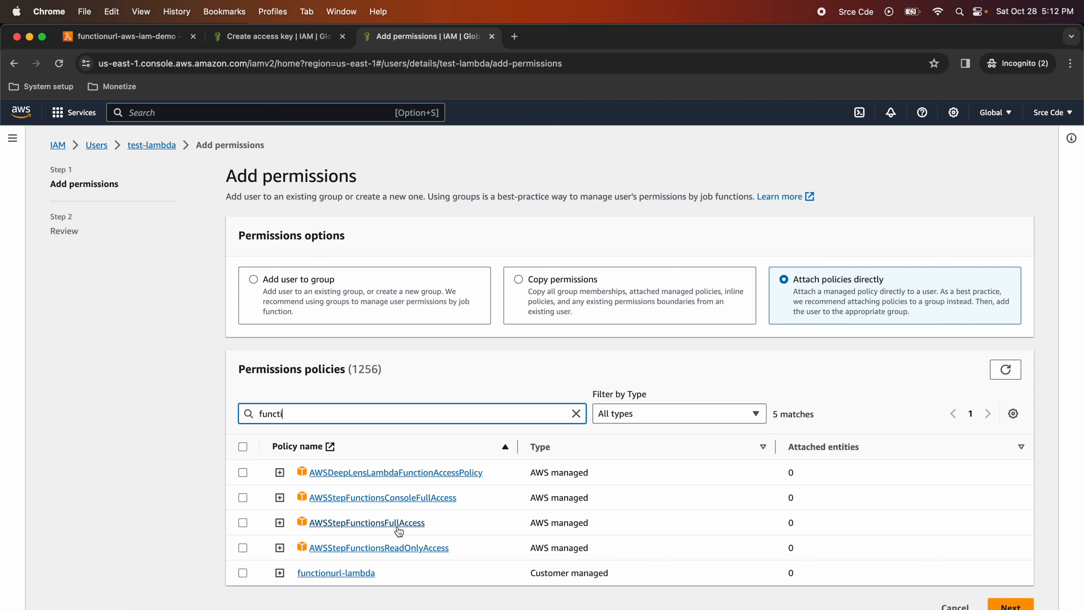
click(243, 574)
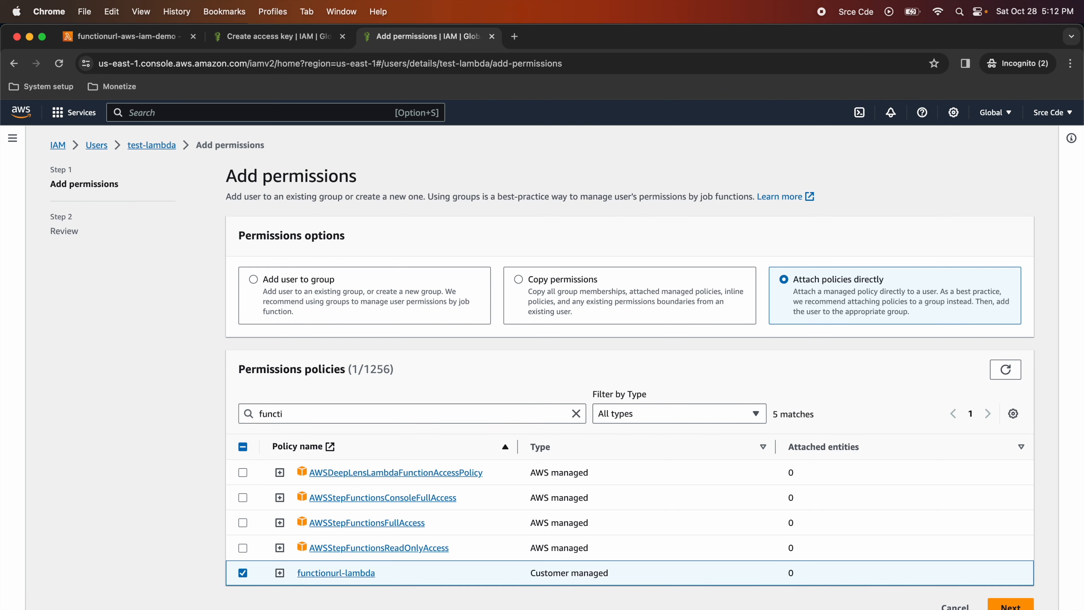
click(1011, 606)
click(986, 434)
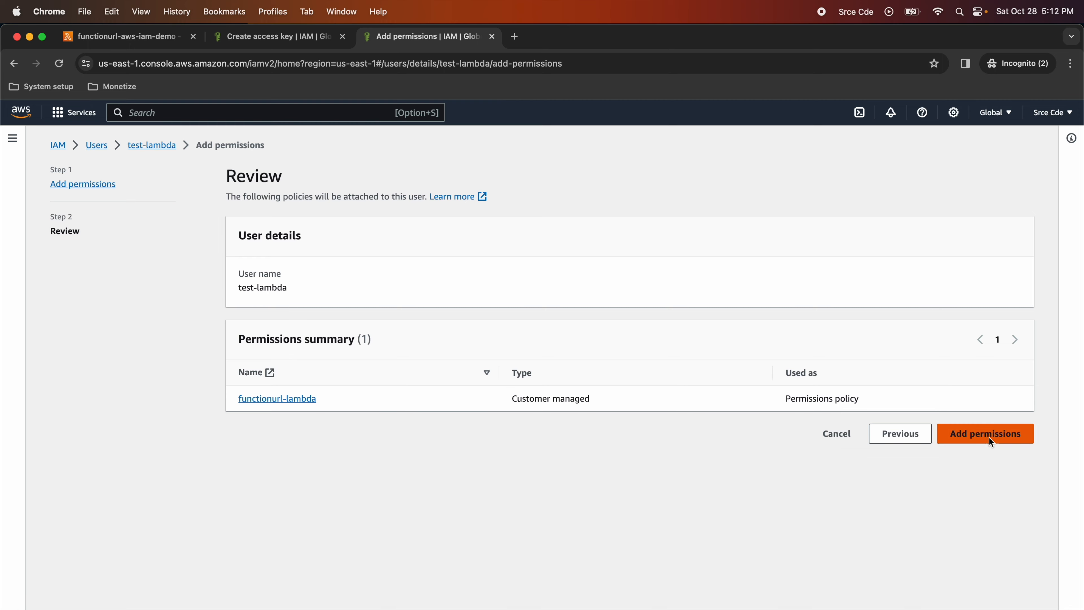
scroll(700, 489, down, 4)
scroll(700, 488, up, 5)
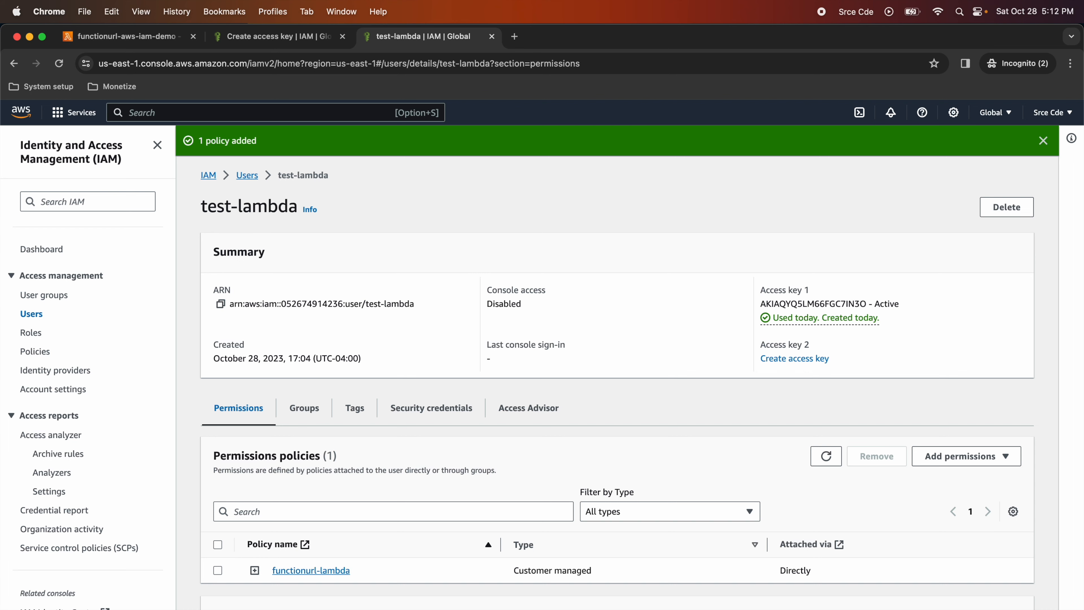
Switch to Postman and resend the signed GET request to the Lambda function URL.
key(super+Tab)
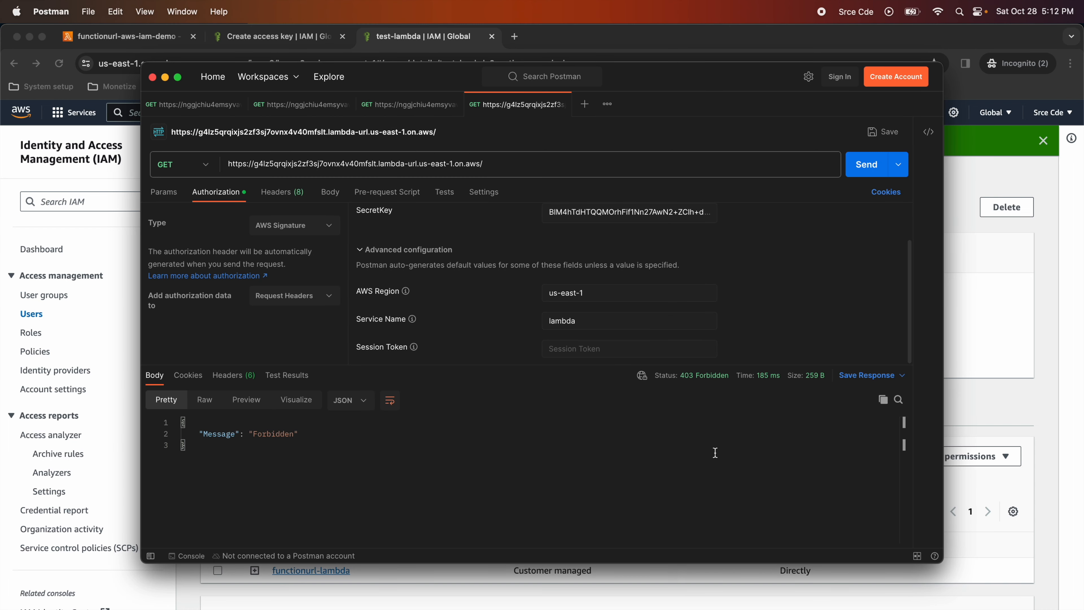
click(862, 166)
click(859, 167)
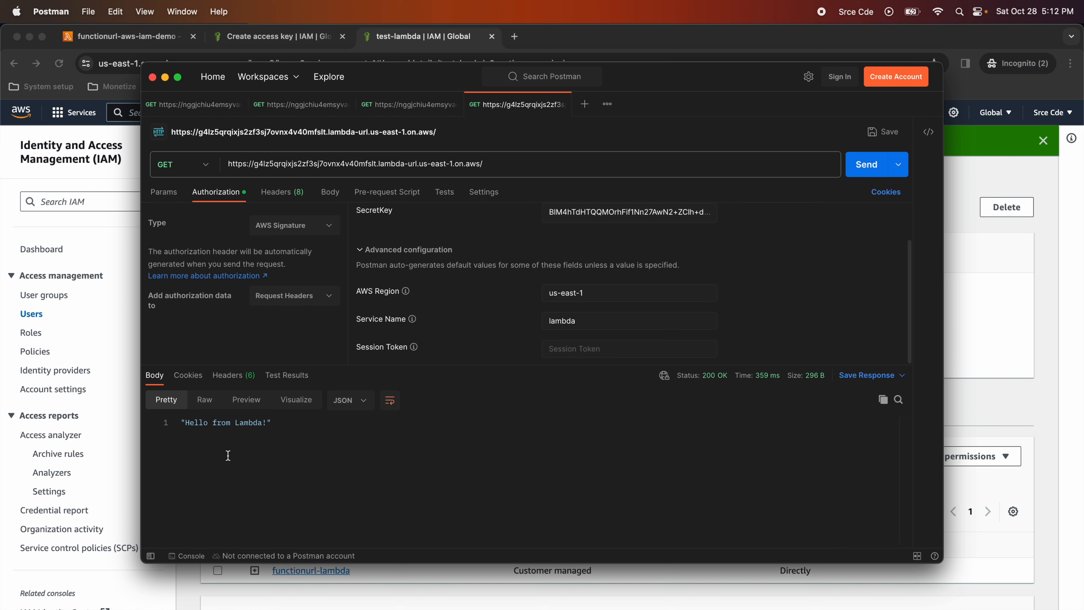
On the functionurl-aws-iam-demo page in the browser, change the returned body text to "Hello from Srce Cde!" and deploy the function.
click(104, 41)
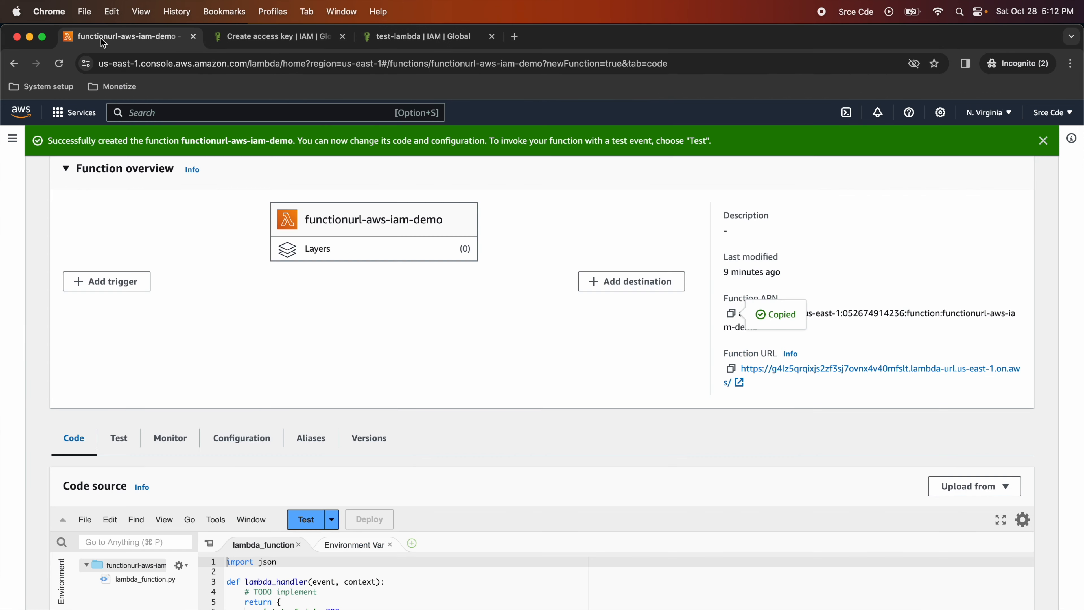
scroll(175, 317, down, 3)
scroll(174, 328, down, 5)
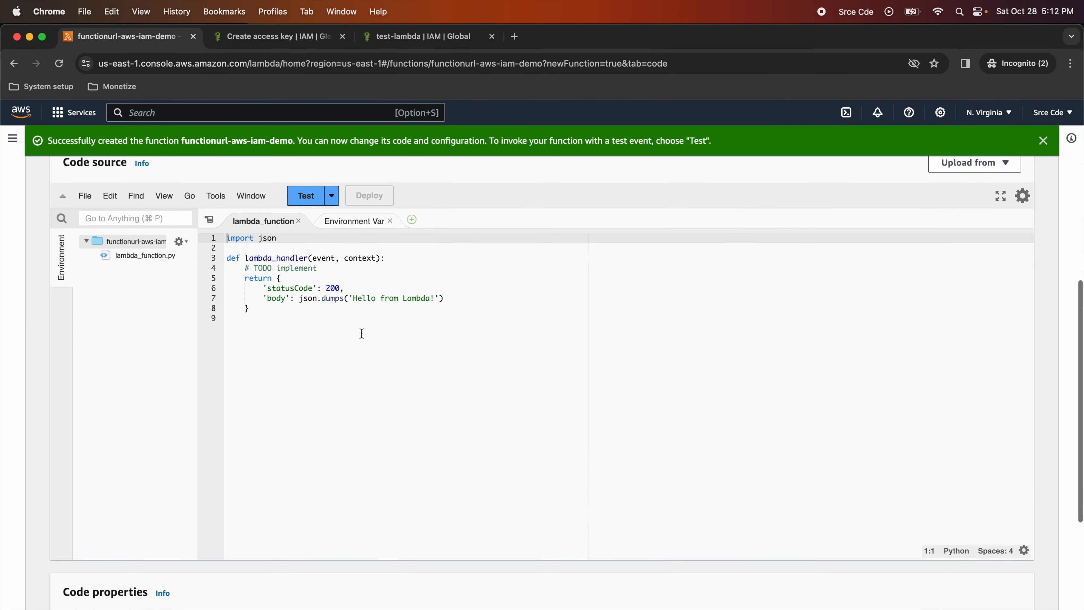
double_click(409, 299)
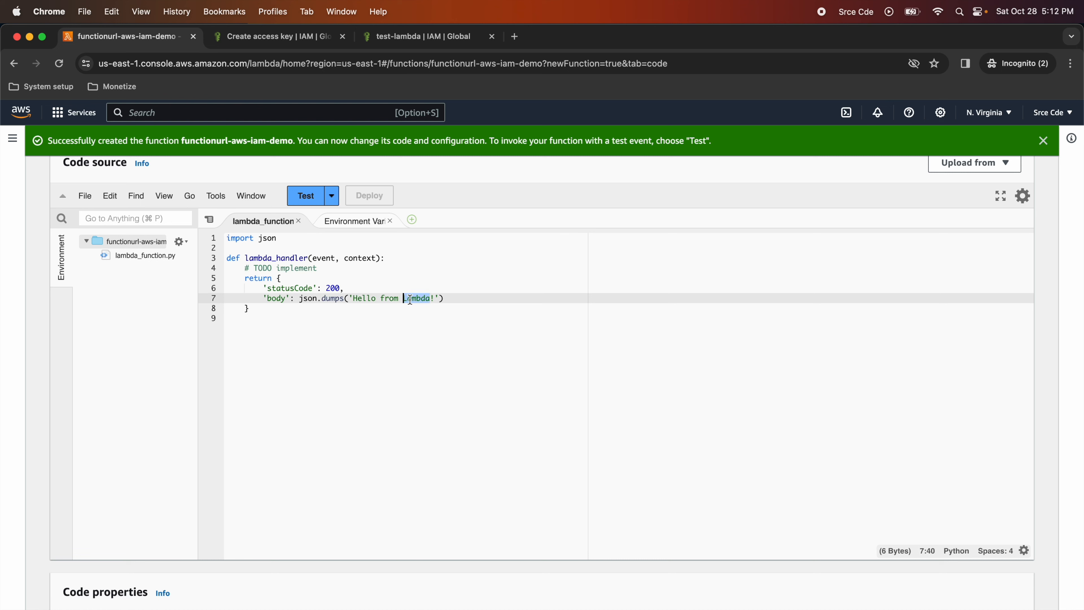
text(Srce C)
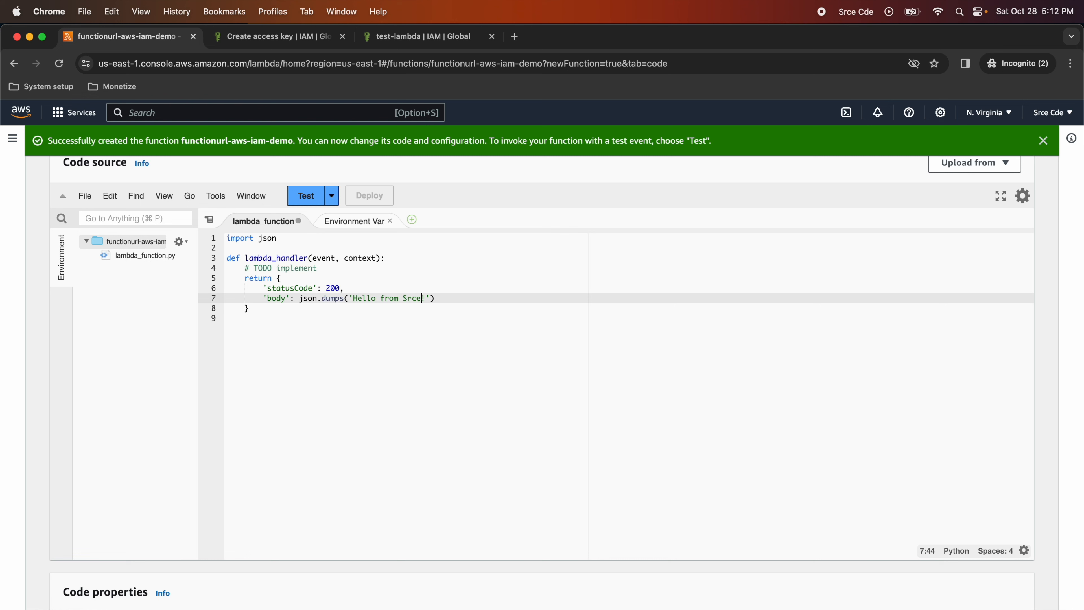
text(de)
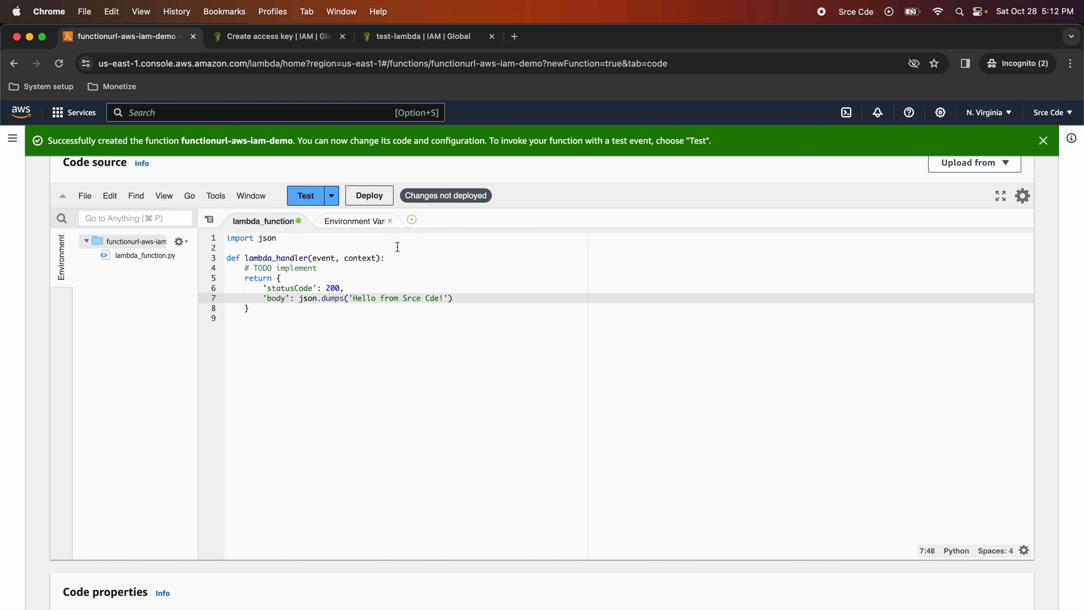
click(369, 197)
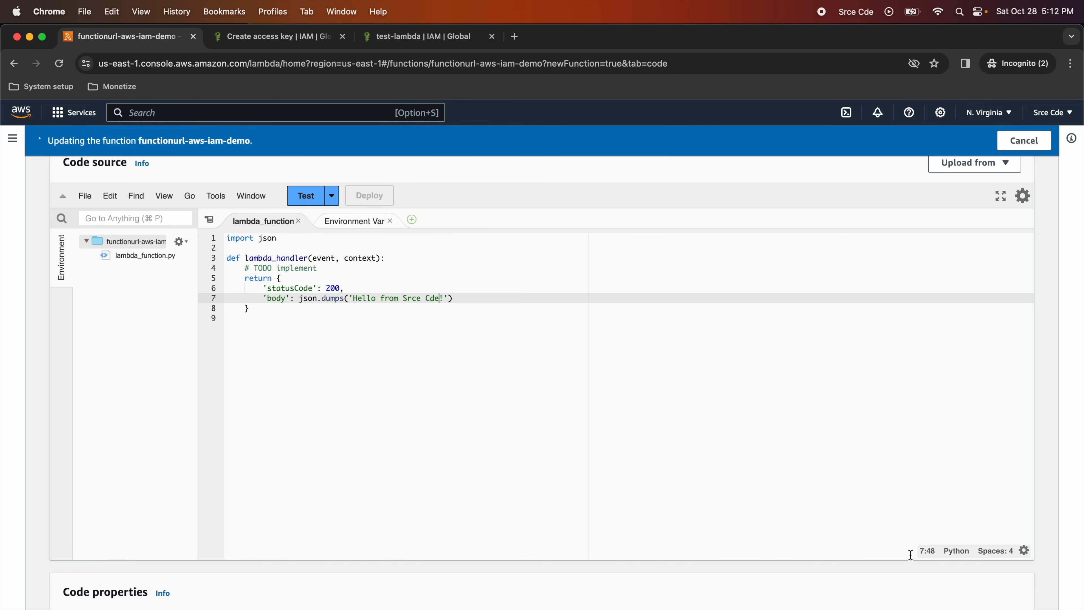
Return to Postman and send the GET request again to test the redeployed function.
key(super+Tab)
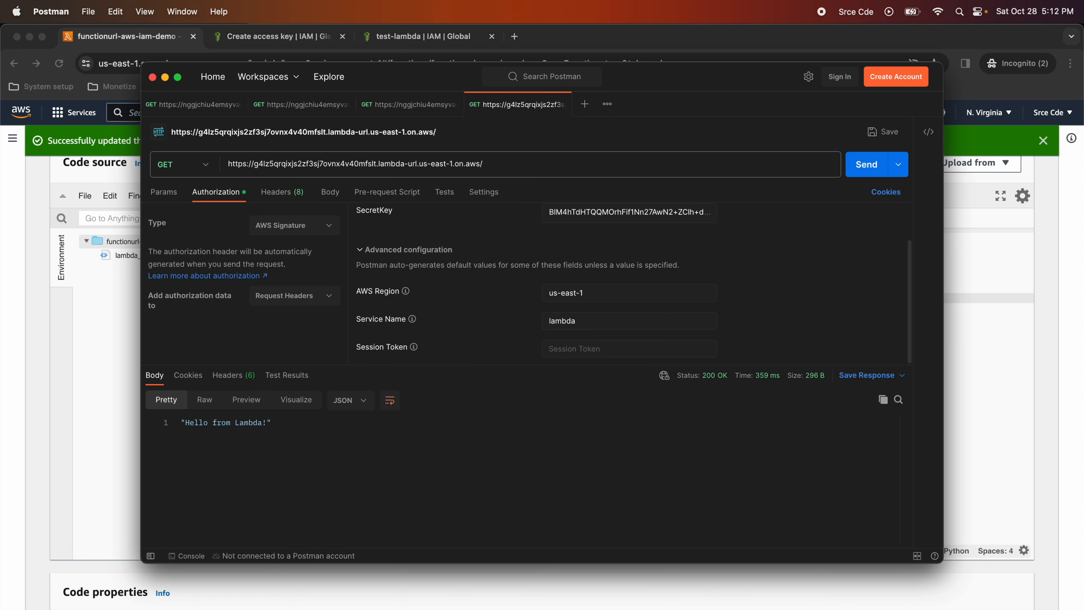
click(860, 172)
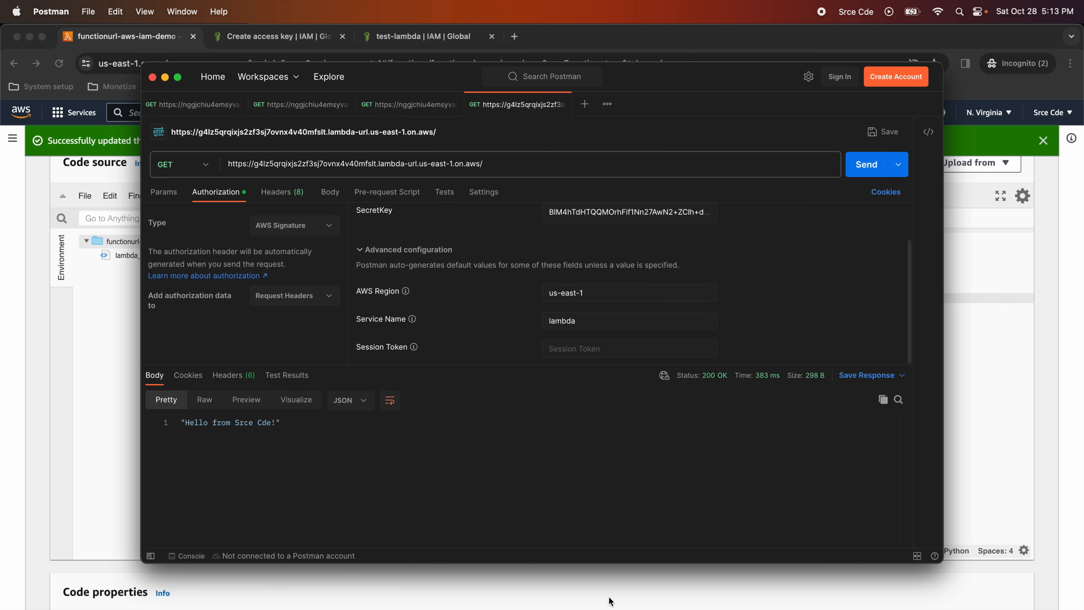
Back in the browser, remove the functionurl-lambda policy from the IAM user test-lambda.
click(969, 425)
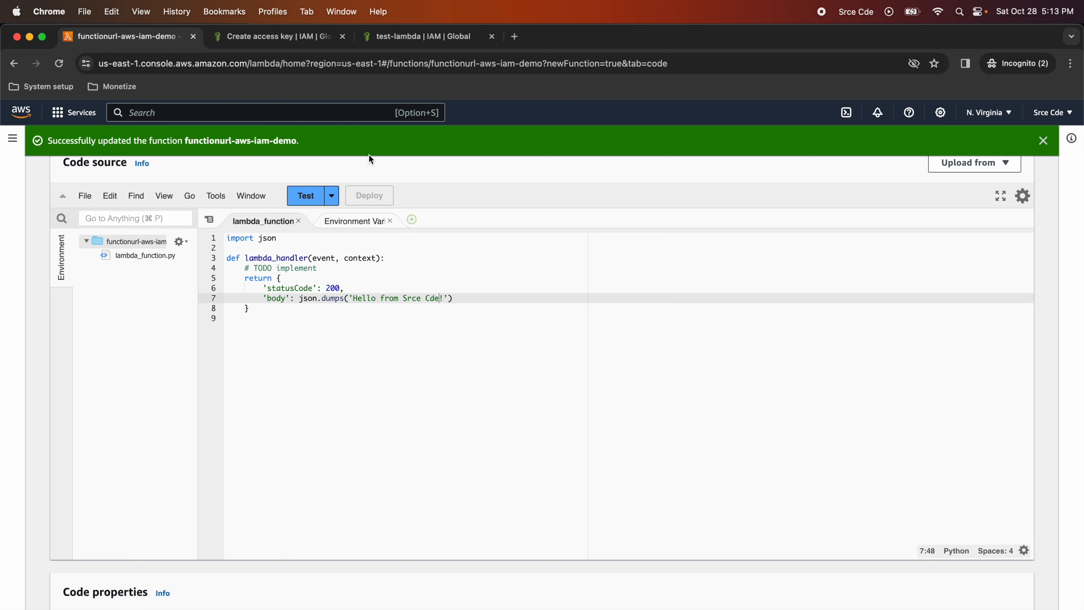
click(418, 36)
scroll(391, 406, down, 5)
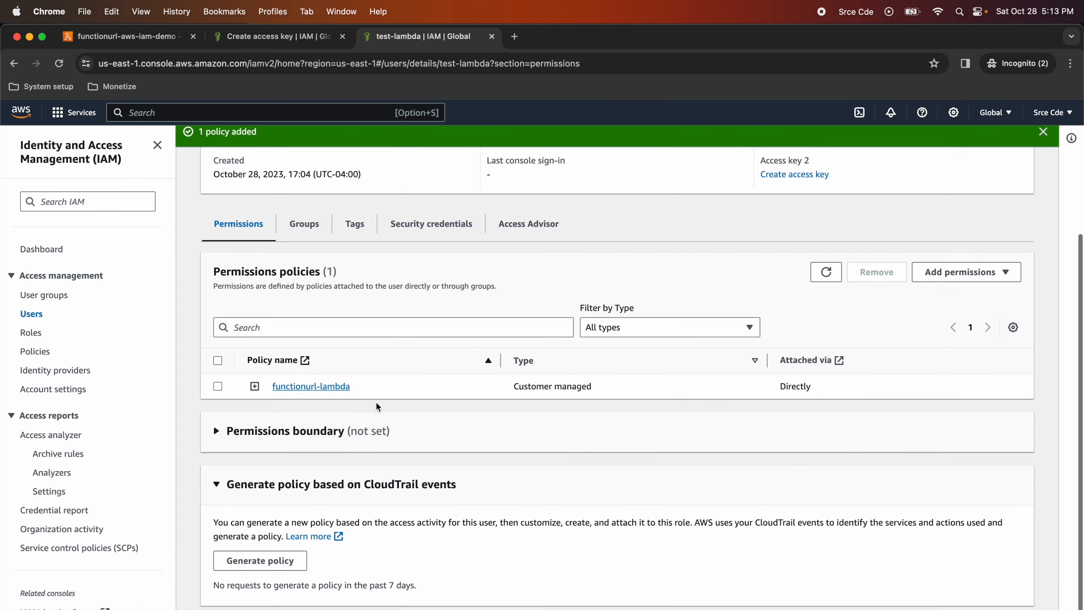
click(217, 395)
scroll(672, 436, up, 2)
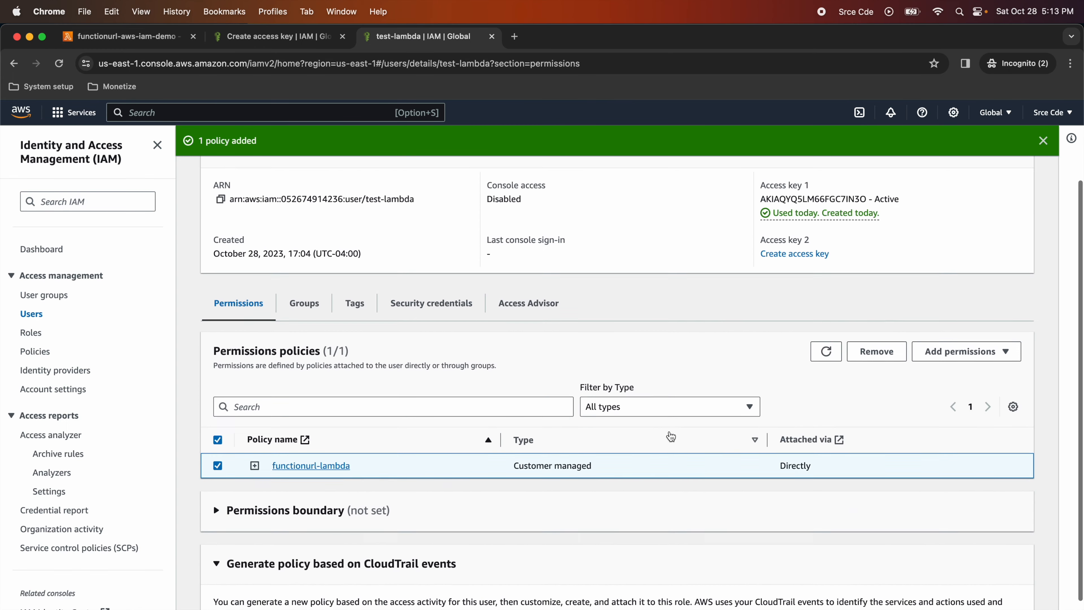
scroll(672, 436, up, 3)
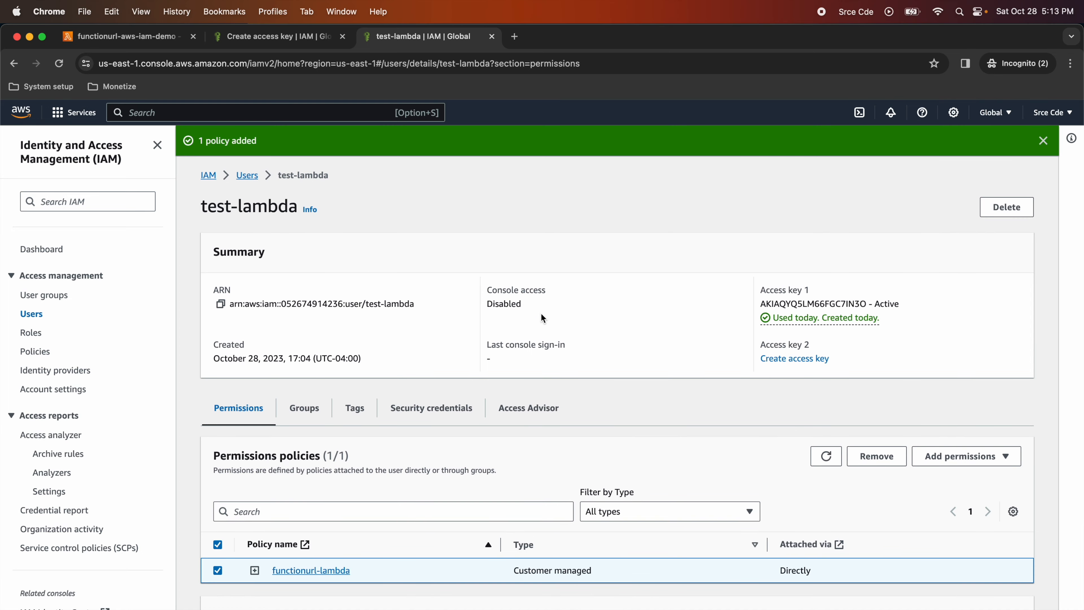
scroll(601, 367, down, 2)
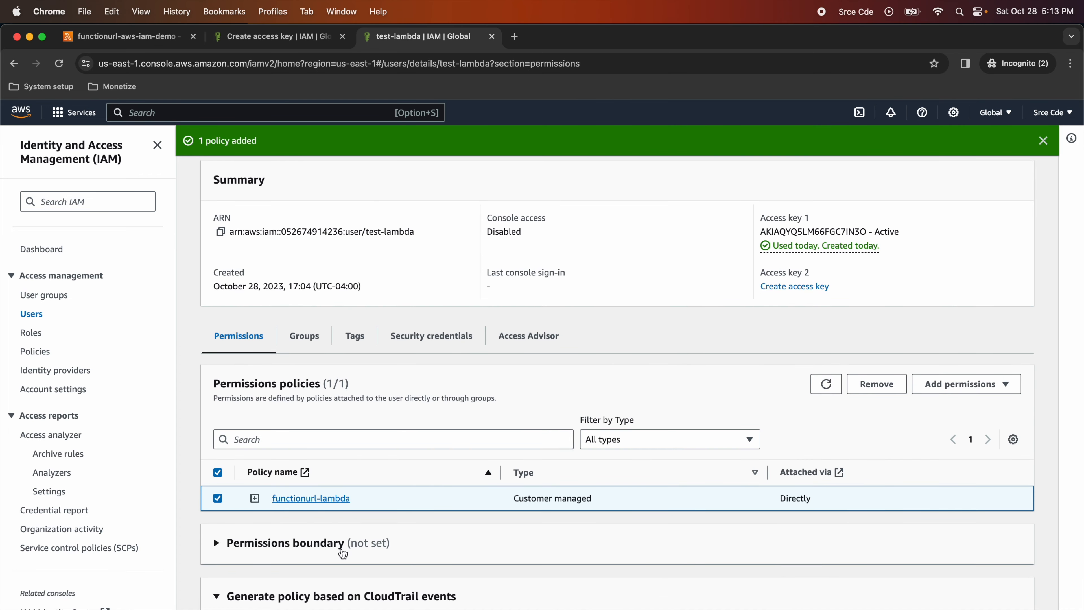
click(877, 384)
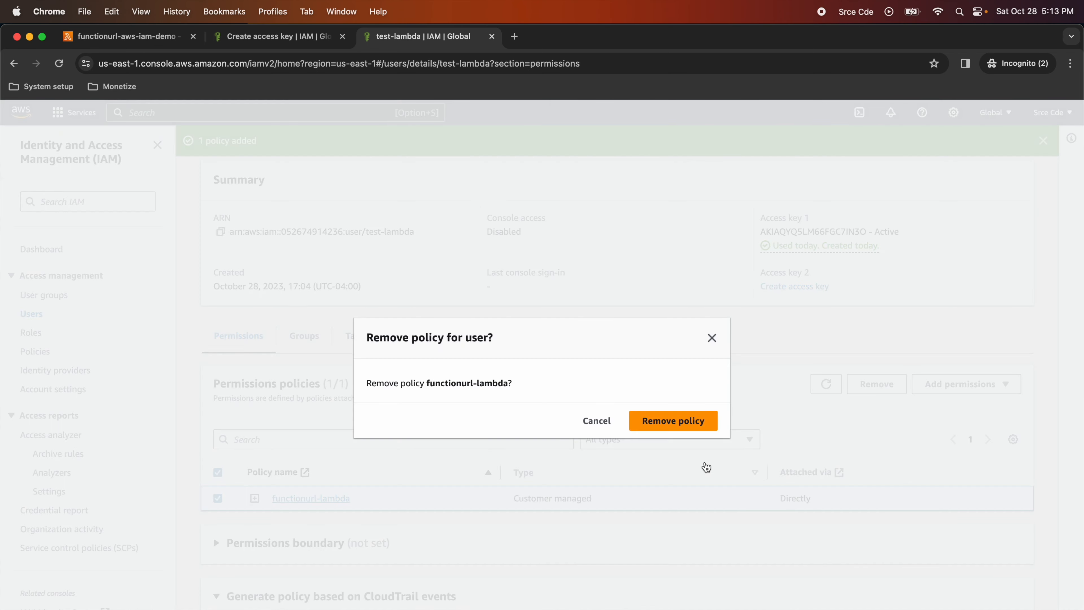
click(691, 421)
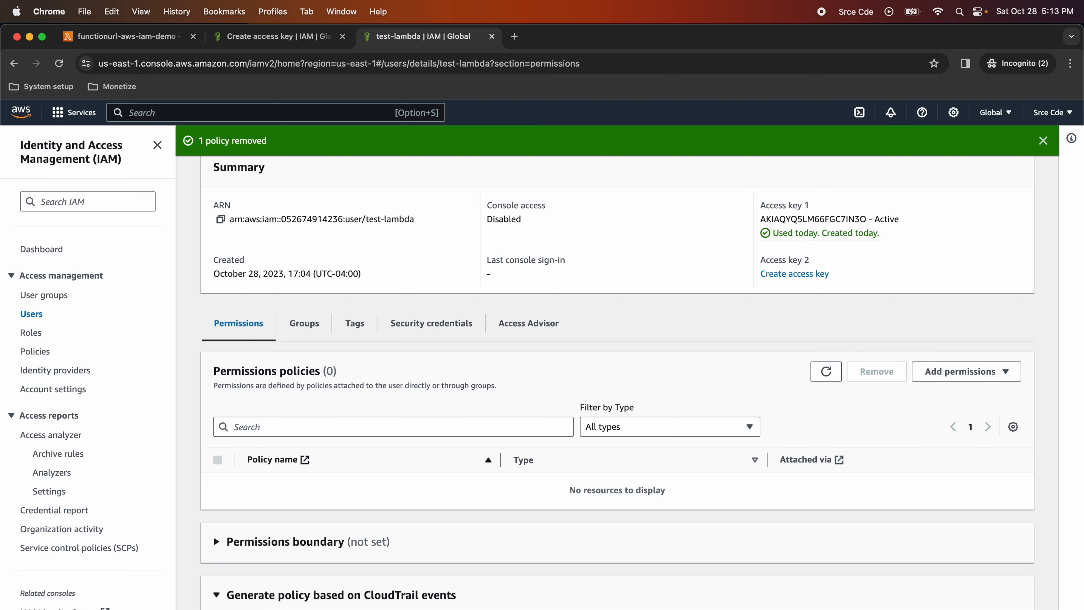
Resend the GET request in Postman without the user's policy, then go back to the test-lambda user page in the browser.
key(super+Tab)
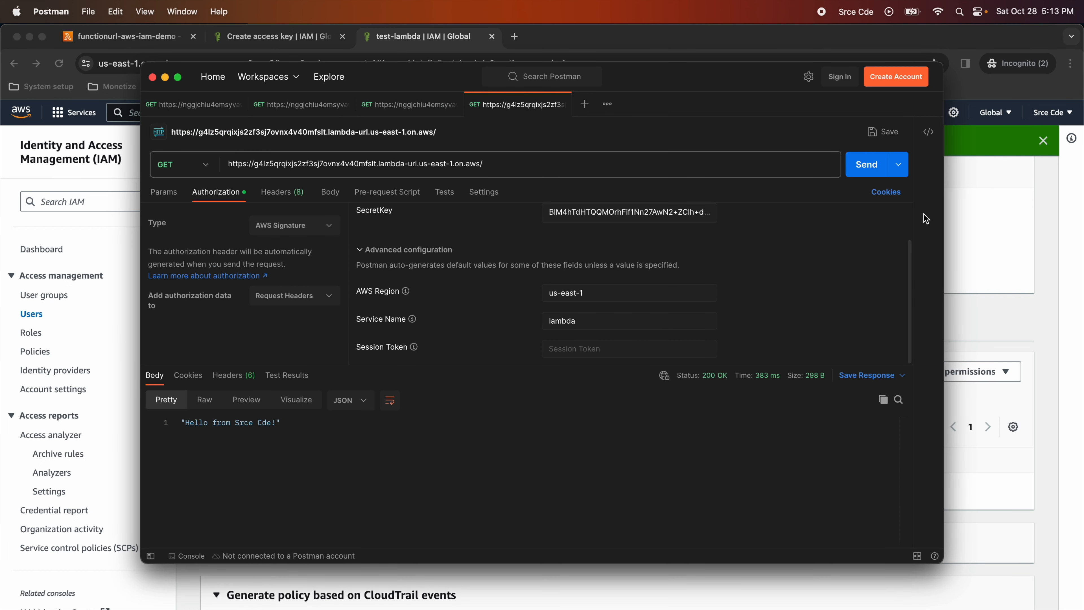
click(861, 175)
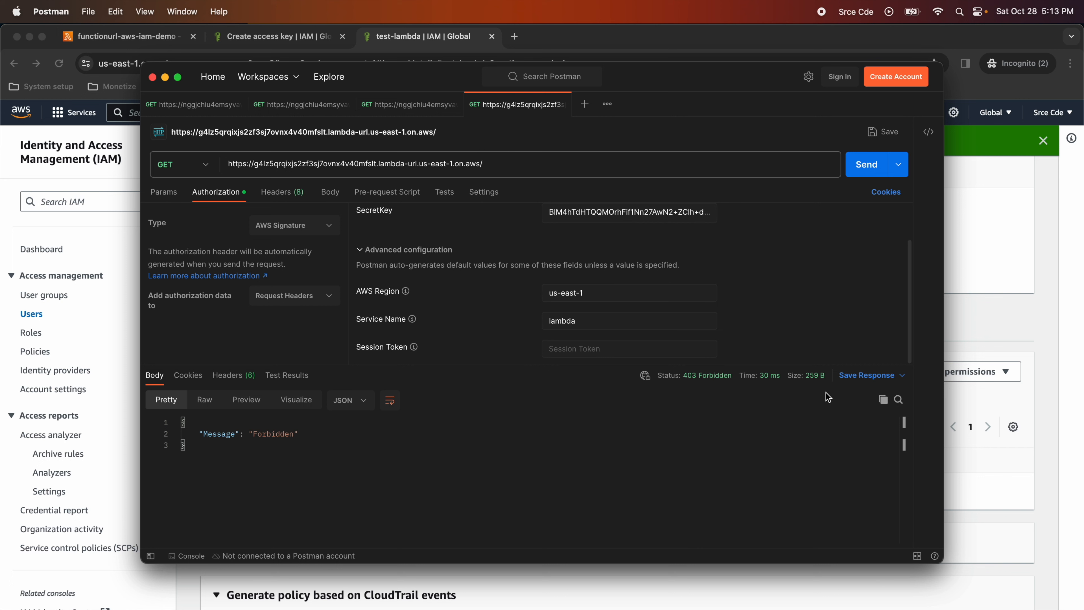
click(960, 308)
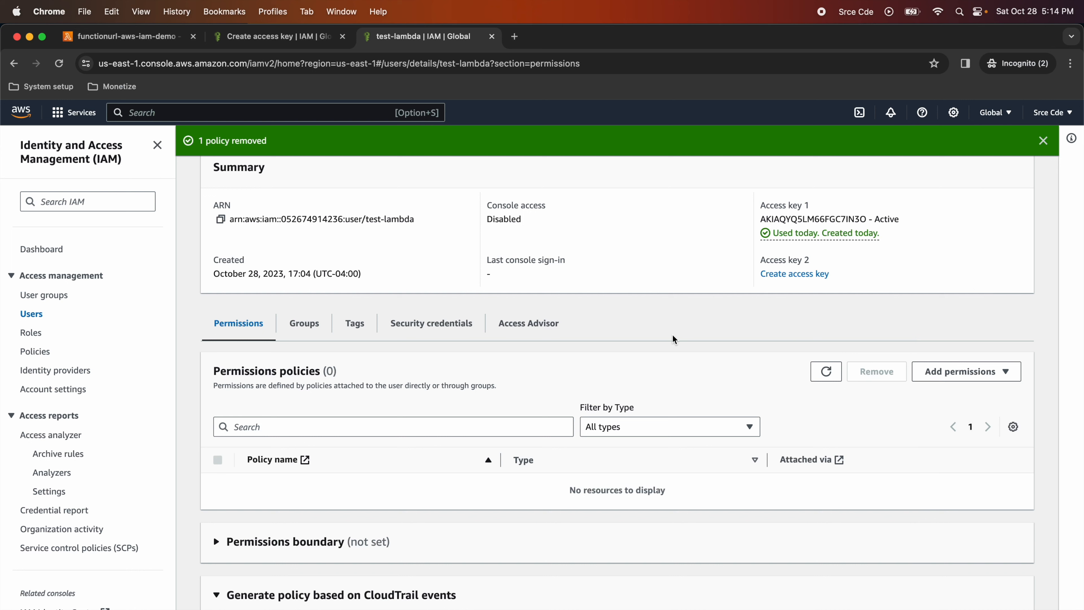
Return to the functionurl-aws-iam-demo function's permissions configuration and start adding a resource-based policy statement.
click(120, 38)
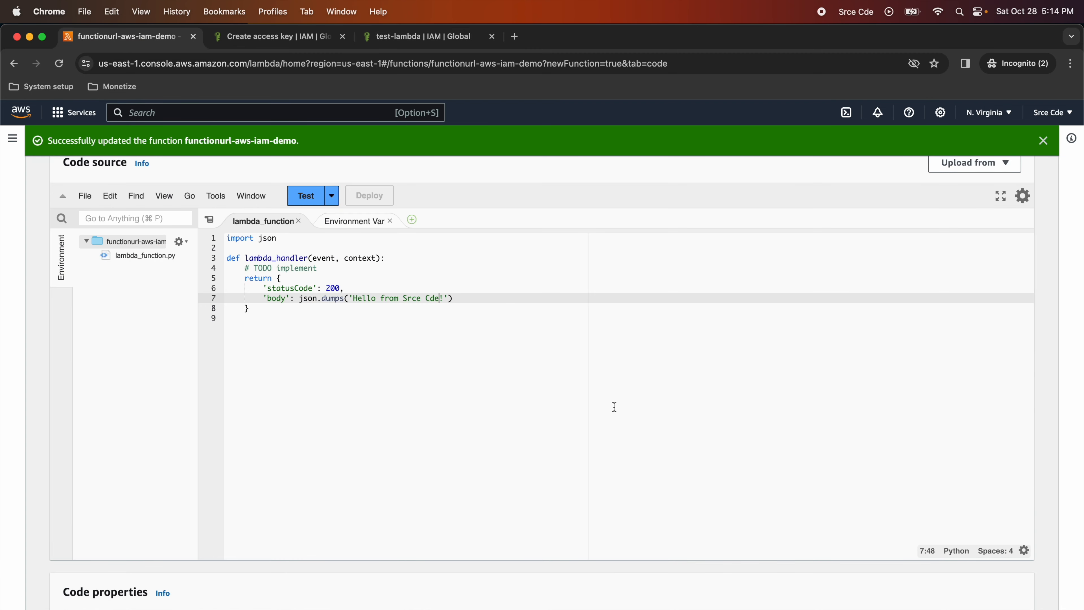
scroll(613, 407, up, 5)
click(259, 359)
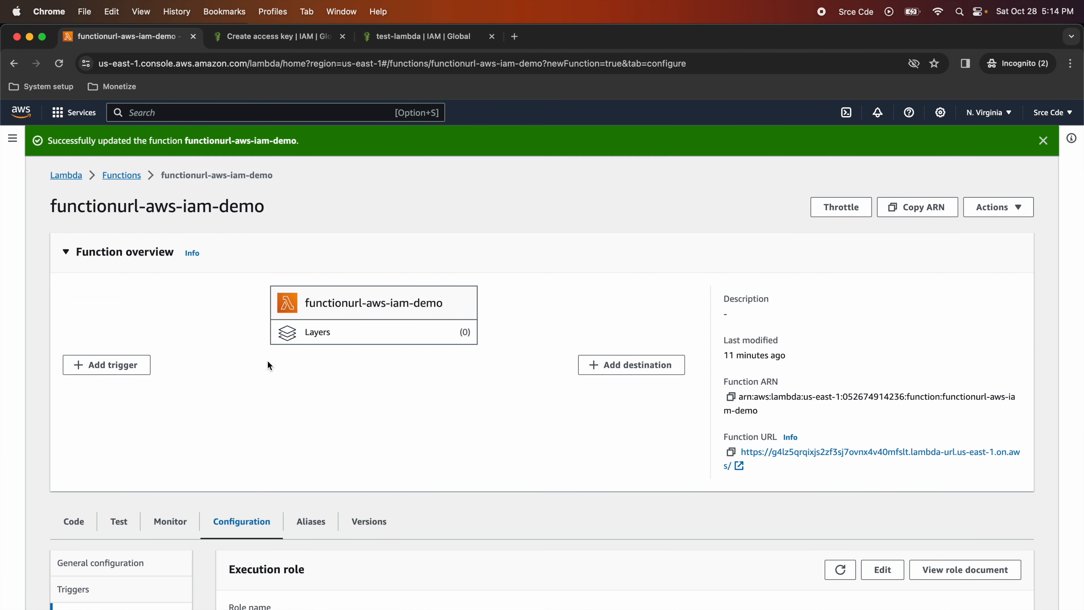
scroll(340, 435, down, 10)
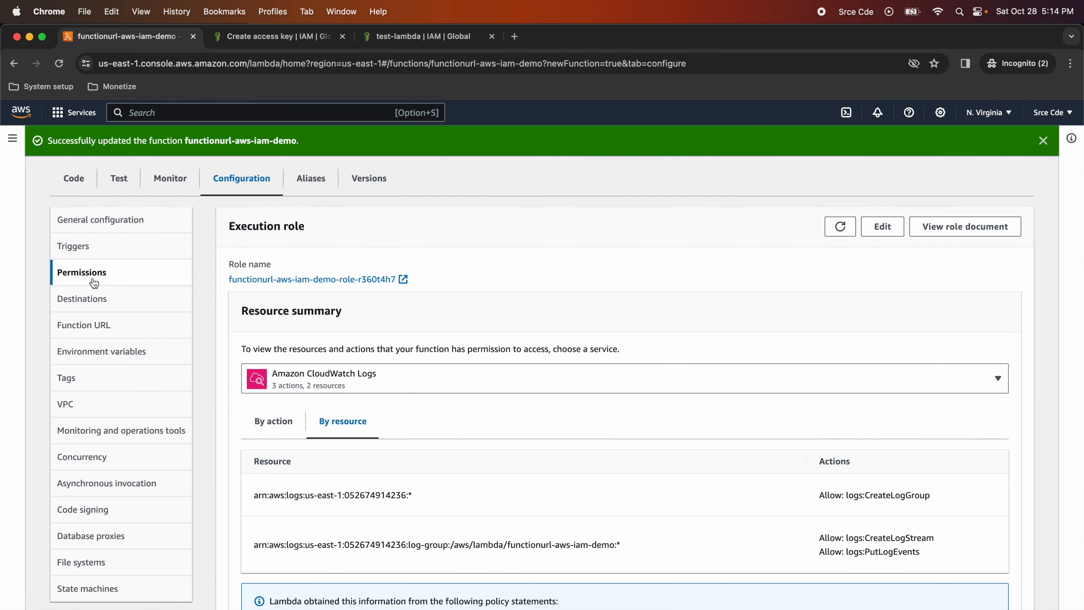
scroll(496, 384, down, 10)
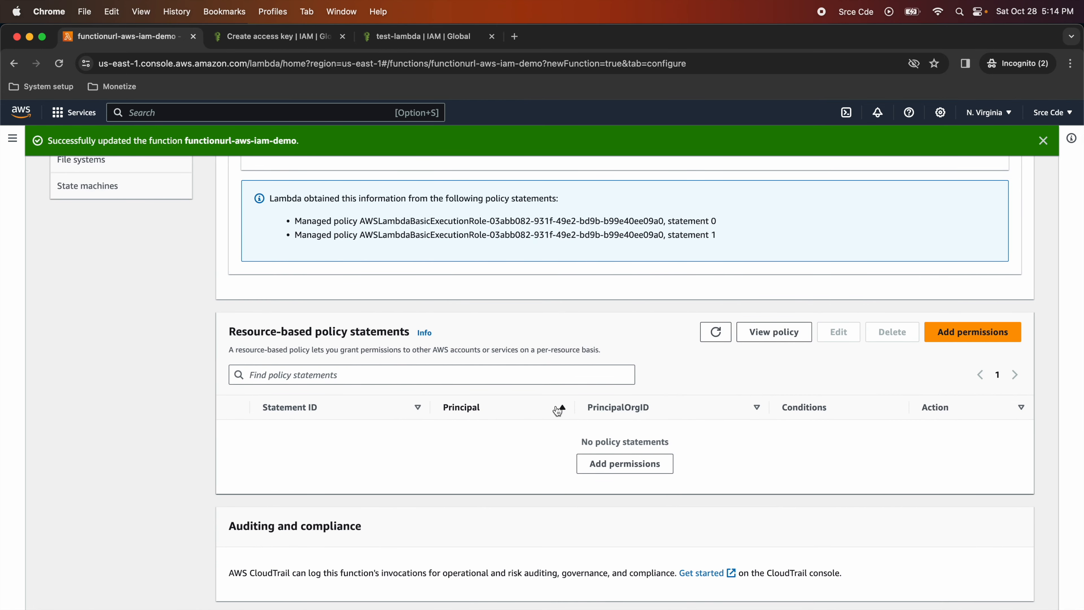
click(962, 337)
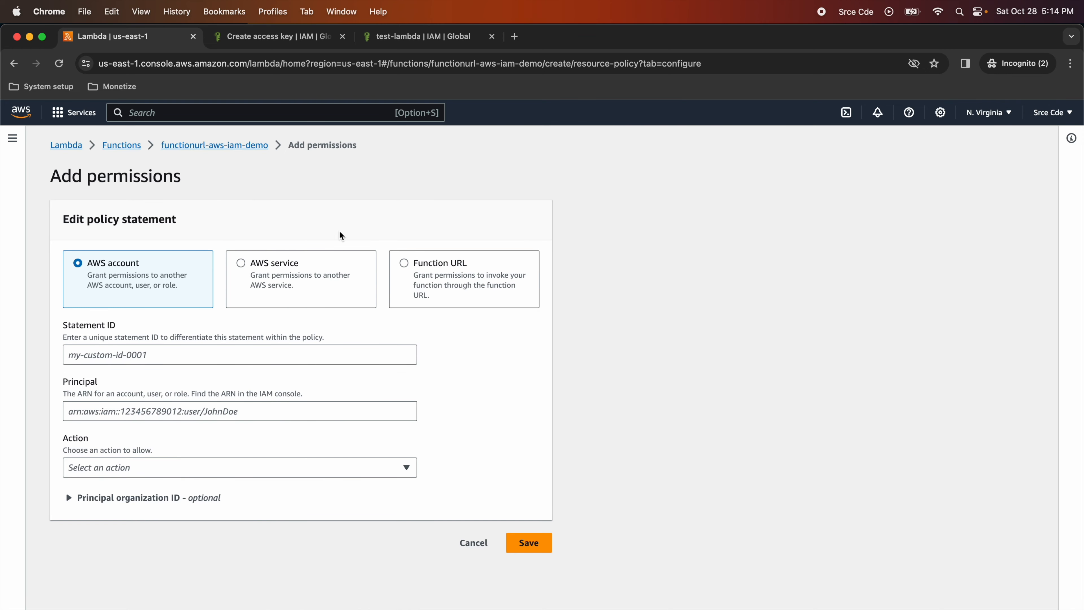
Choose the Function URL statement type with AWS_IAM auth and set the statement ID to statement1.
click(433, 277)
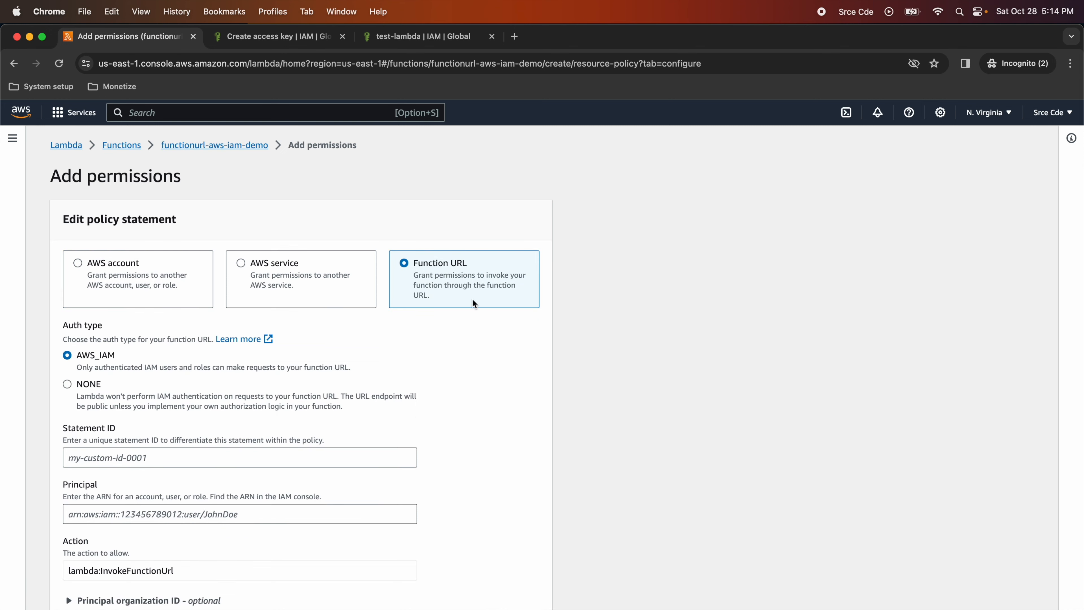
scroll(472, 303, down, 1)
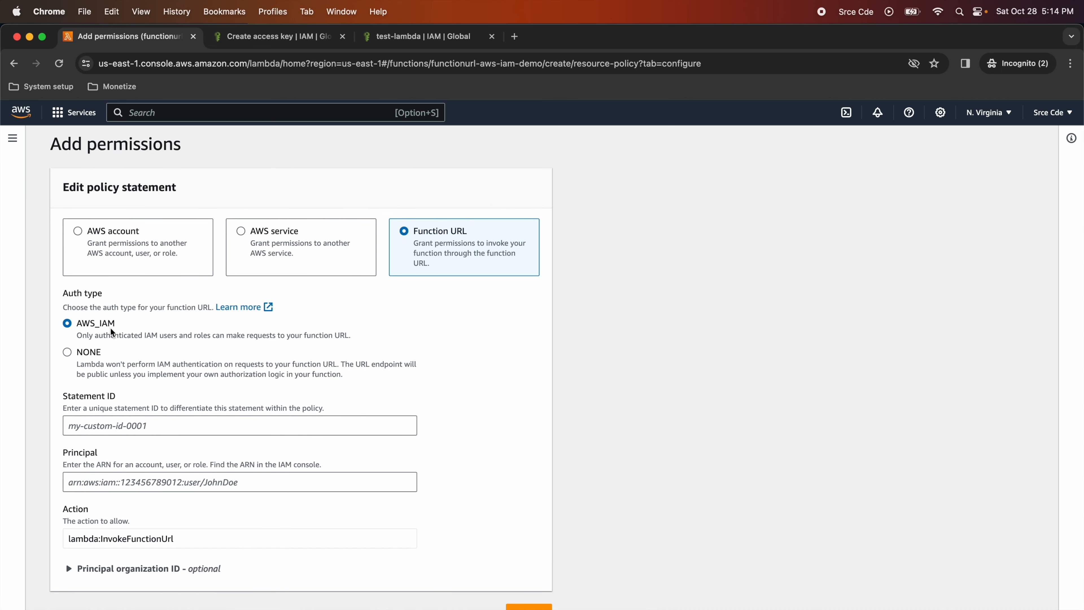
click(99, 428)
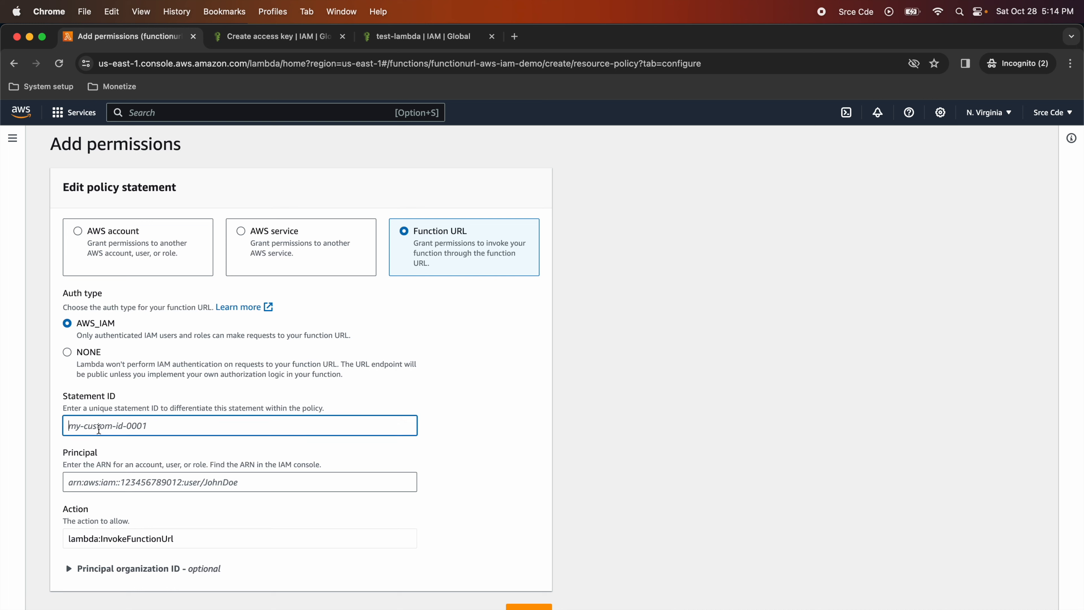
text(statement1)
scroll(178, 449, down, 1)
scroll(179, 448, up, 1)
Copy the ARN of the IAM user test-lambda from its user page, paste it as the statement's principal, and save the policy statement.
click(105, 479)
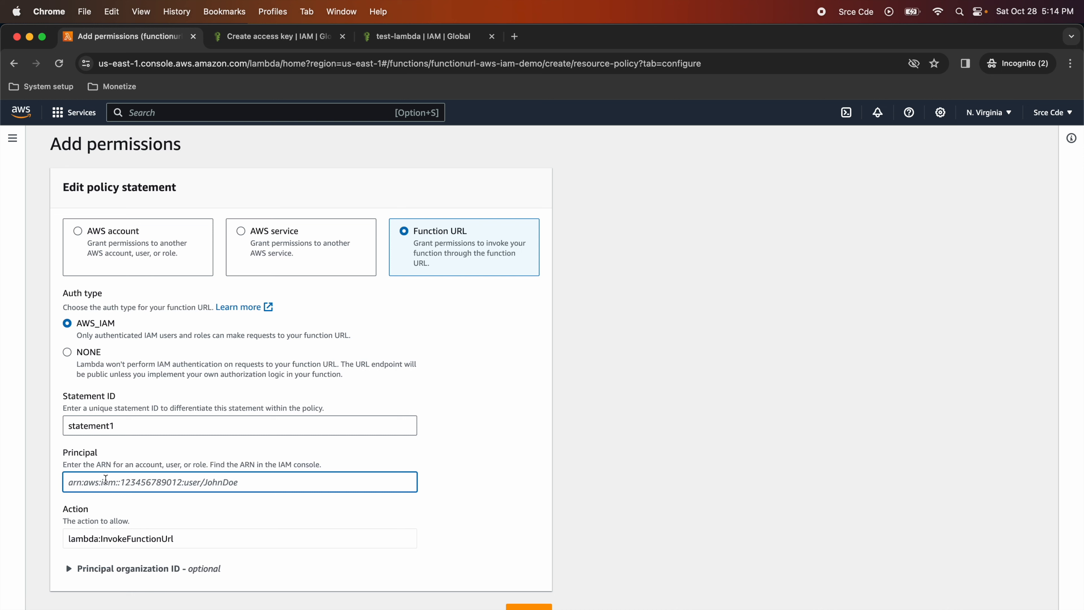
click(396, 37)
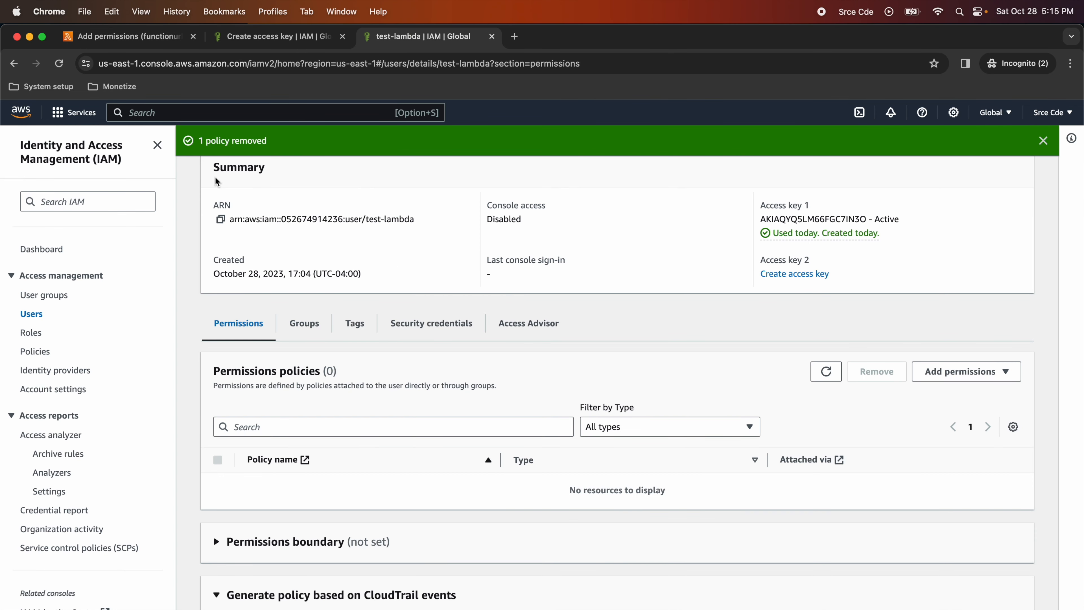
scroll(220, 256, up, 1)
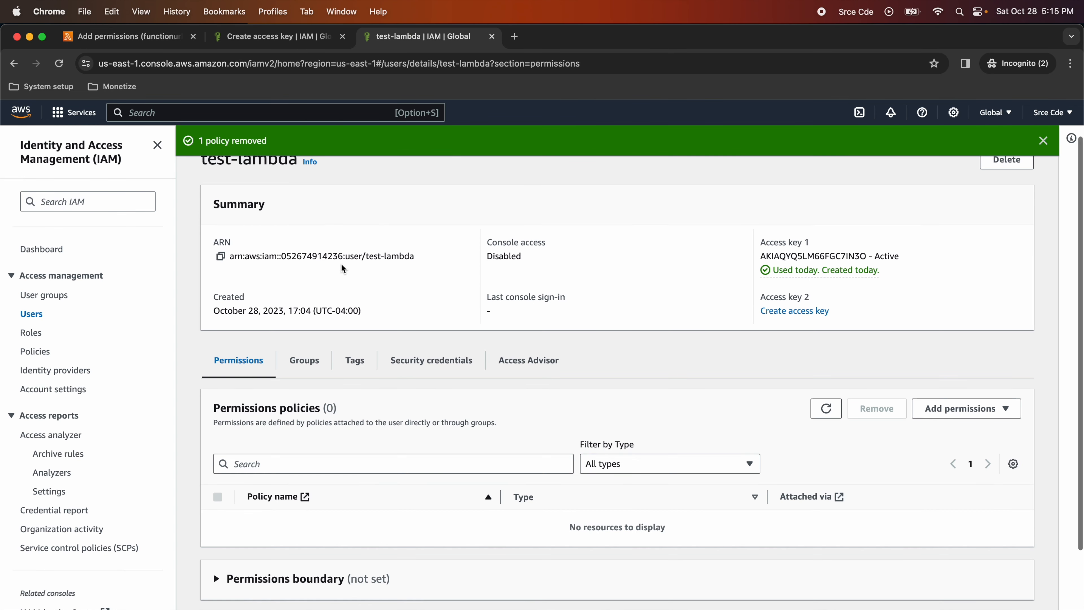
click(221, 256)
scroll(333, 265, up, 1)
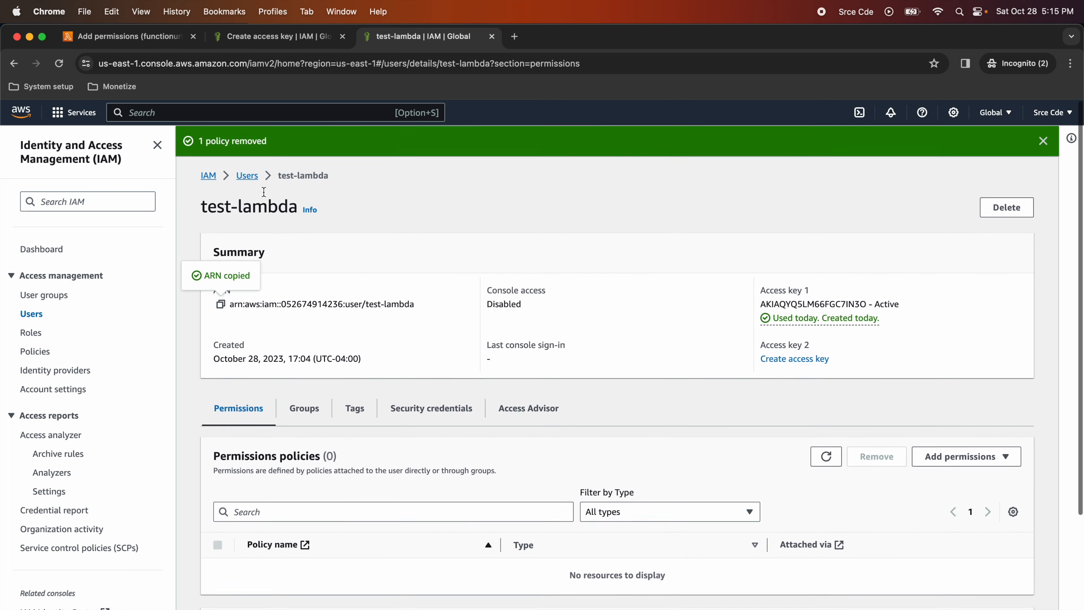
click(129, 43)
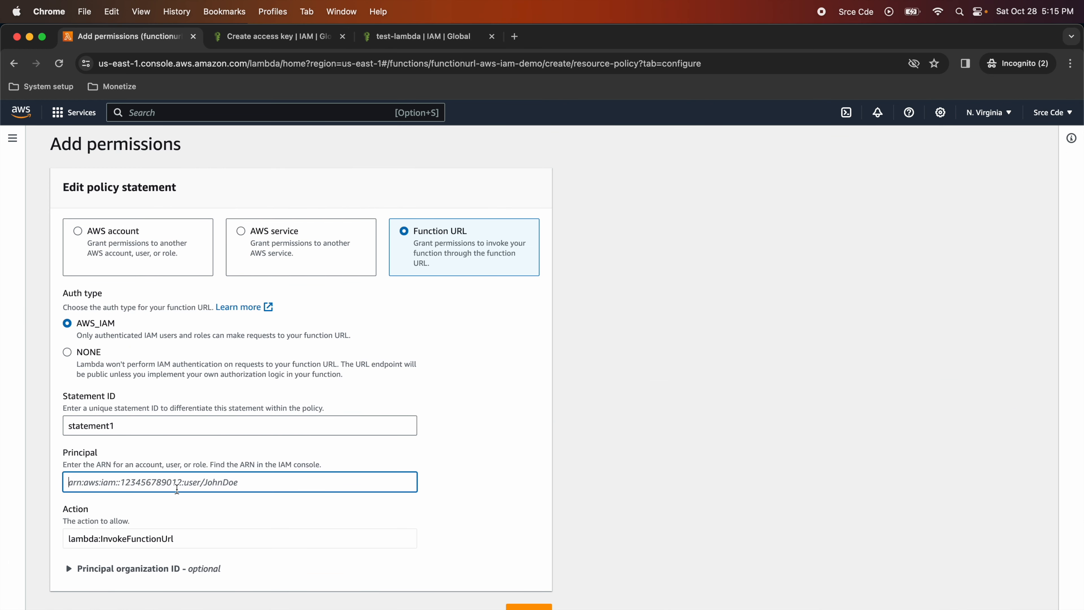
key(super+v)
scroll(311, 529, down, 1)
scroll(311, 530, up, 1)
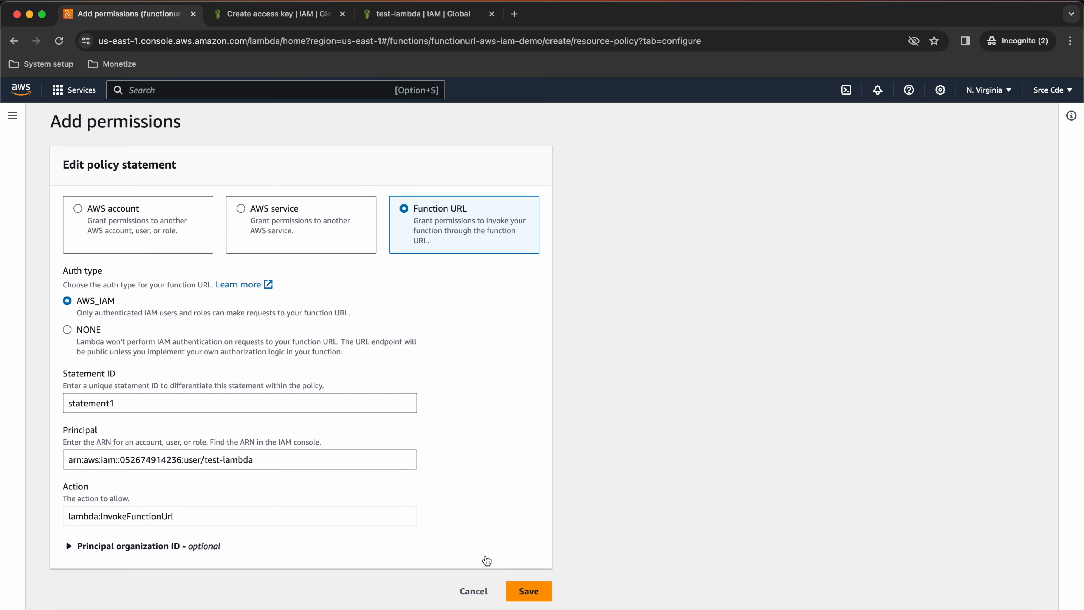
click(524, 590)
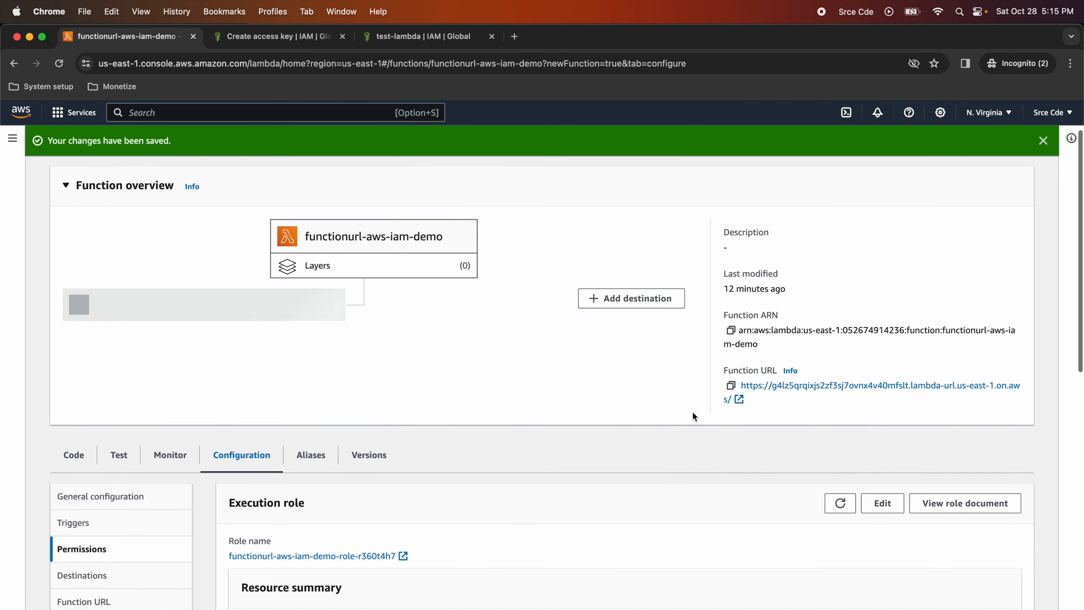
Switch to Postman and send the GET request twice to test access through the resource-based policy.
scroll(694, 416, down, 10)
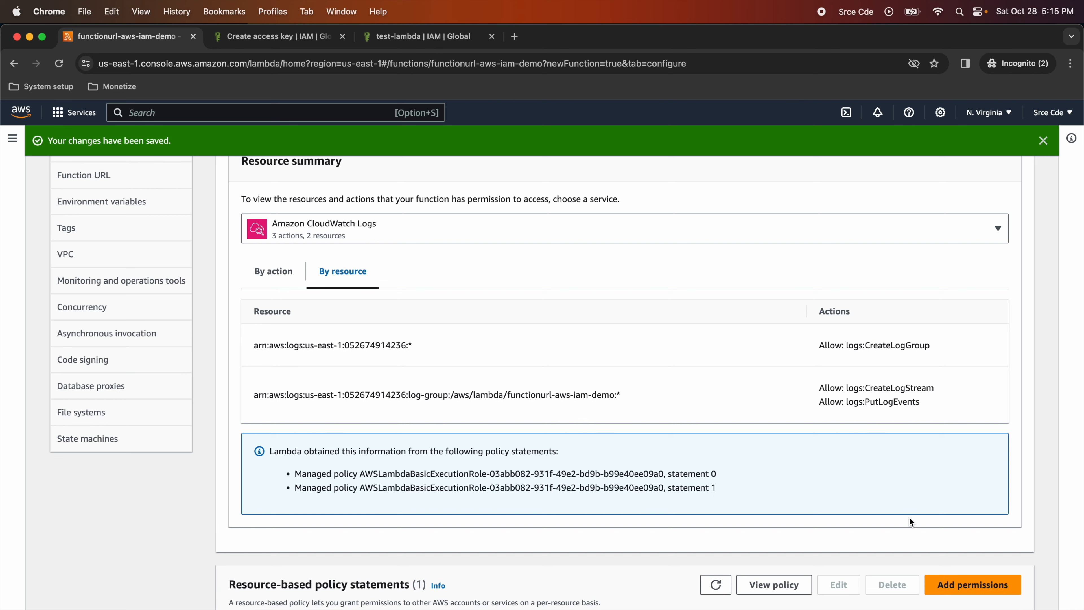
key(super+Tab)
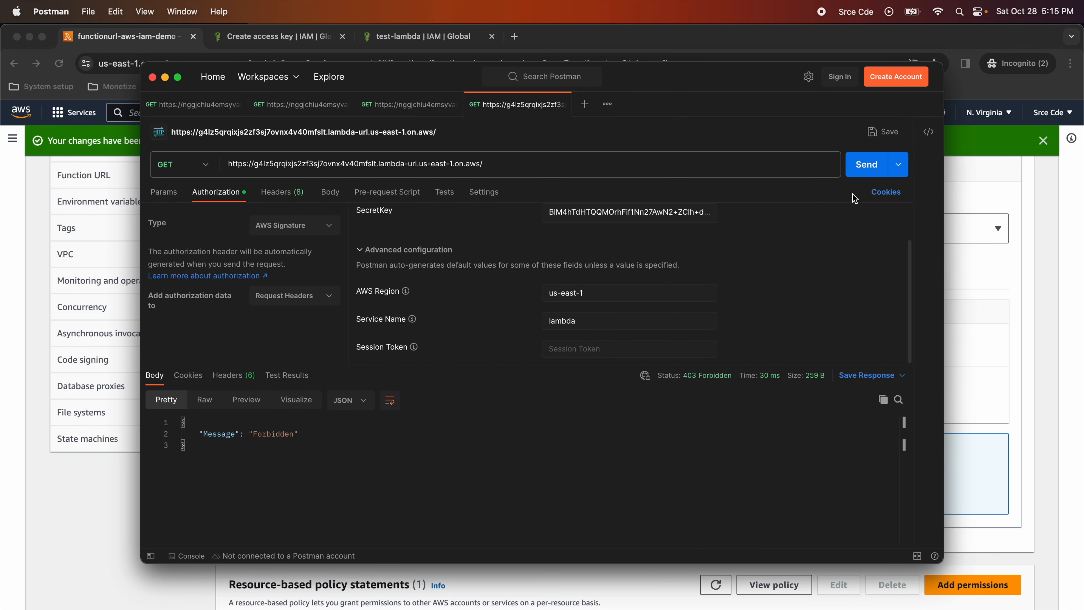
click(864, 166)
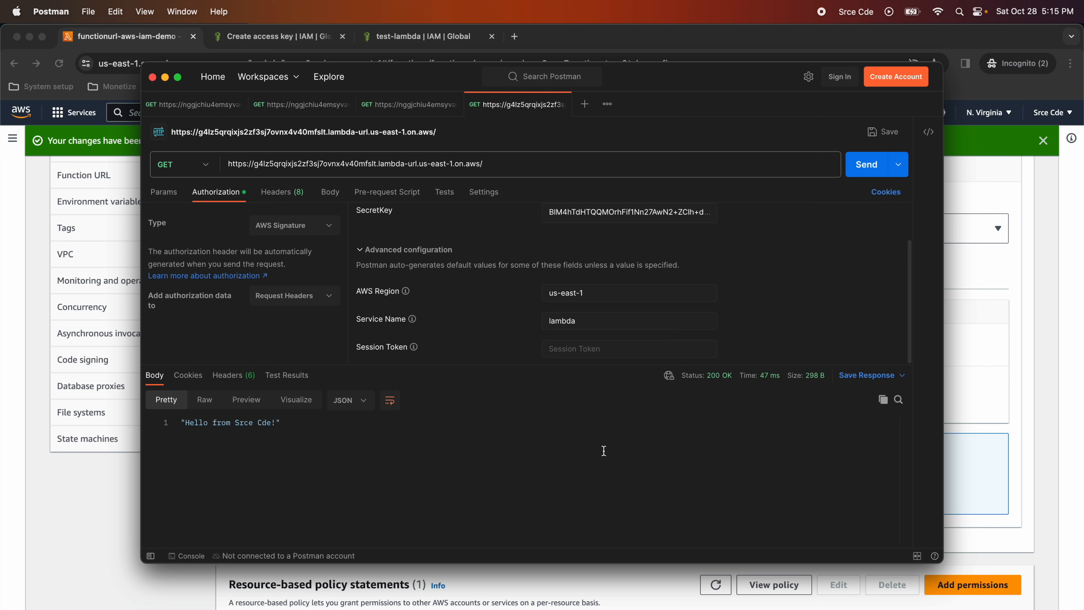
click(867, 166)
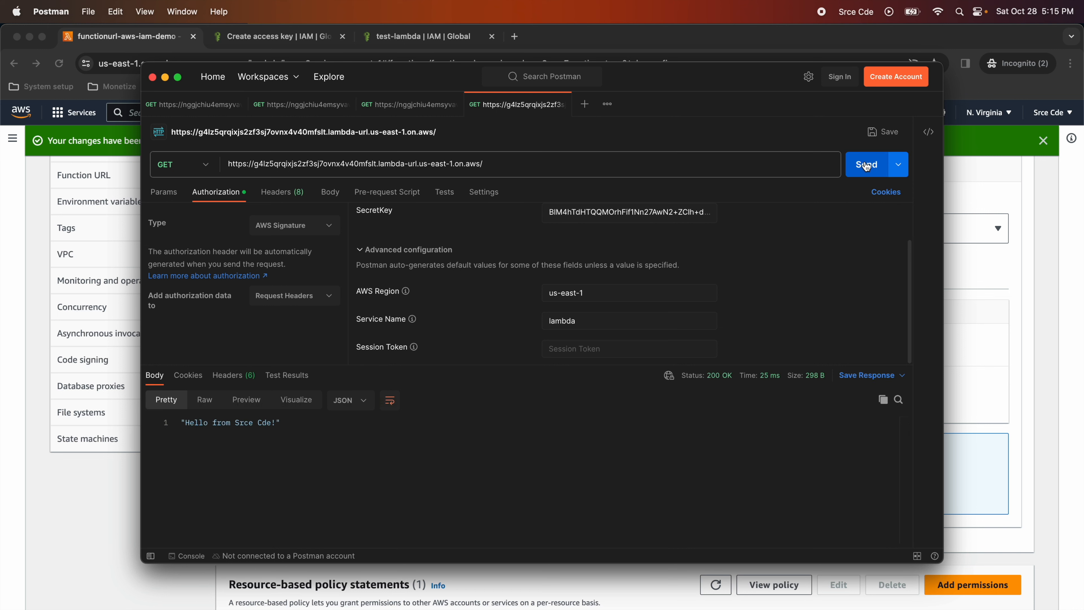
mouse_move(825, 376)
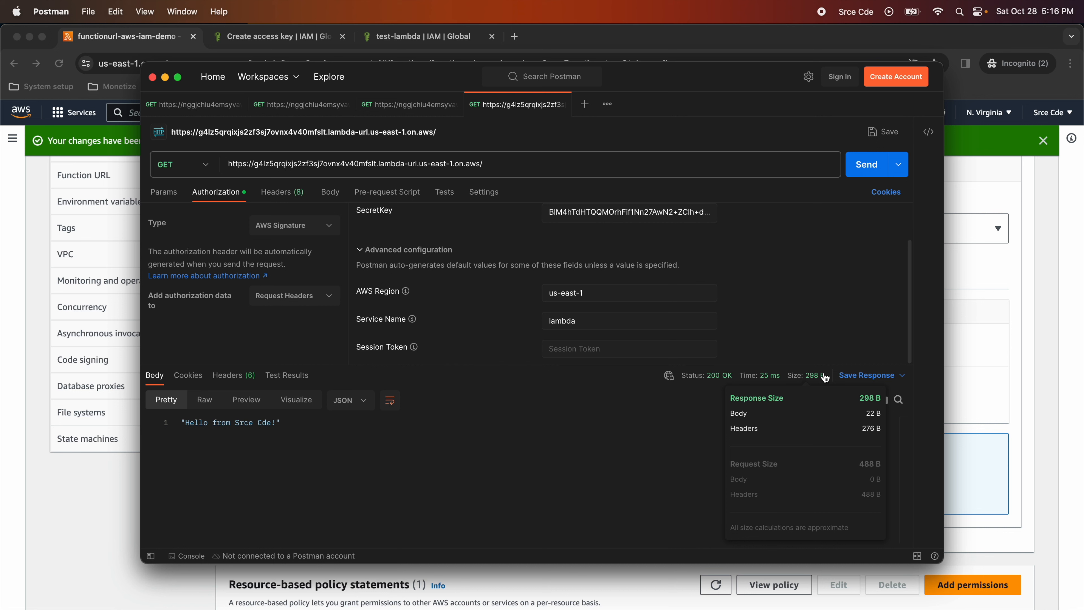
click(477, 493)
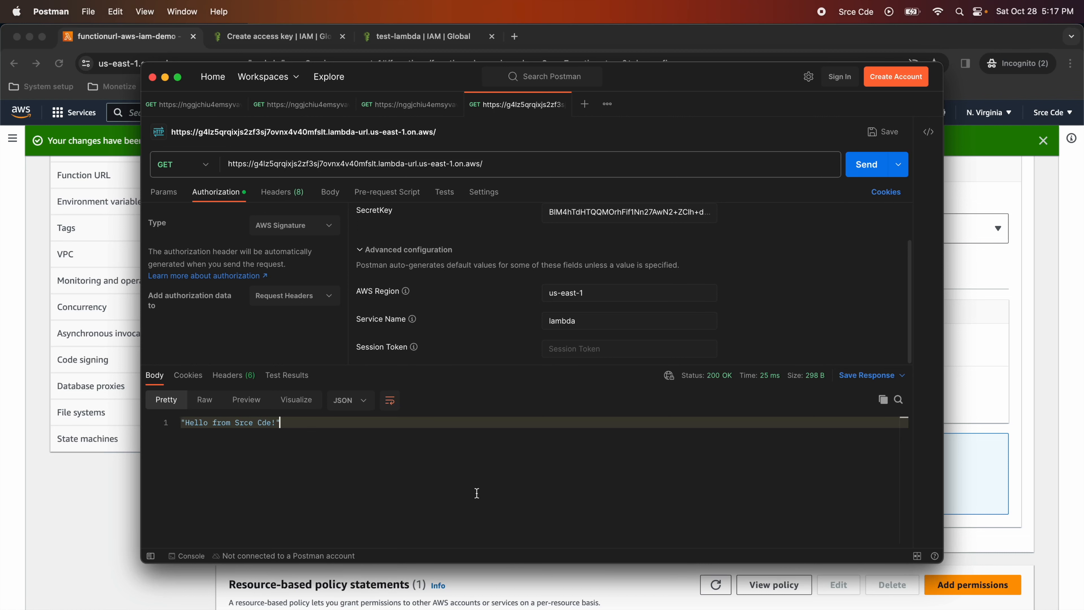
Switch to iTerm2 and run aws configure.
key(super+Tab)
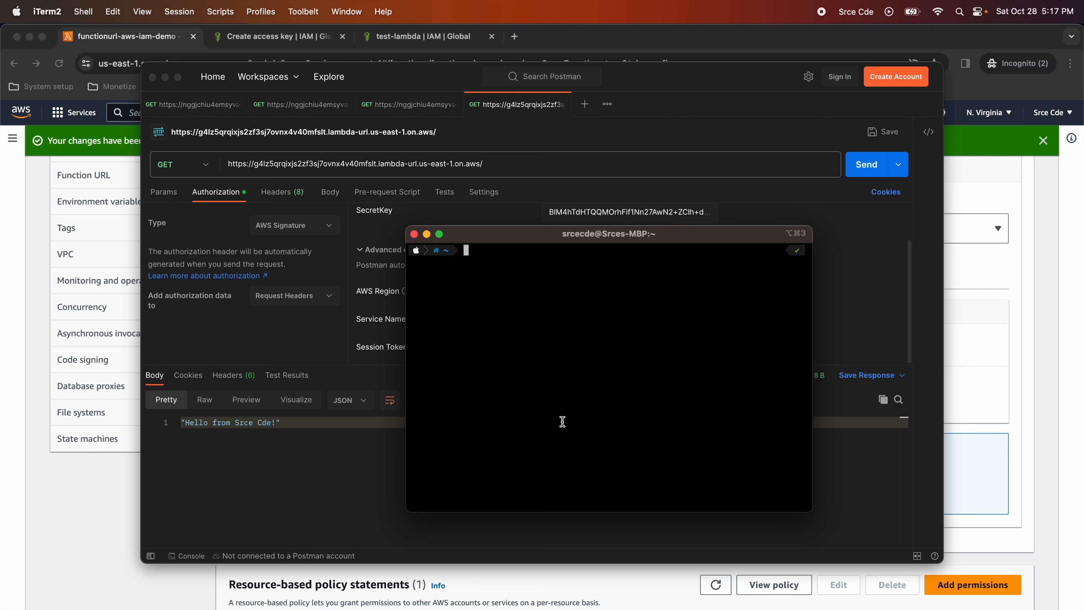
text(aws configure)
key(Return)
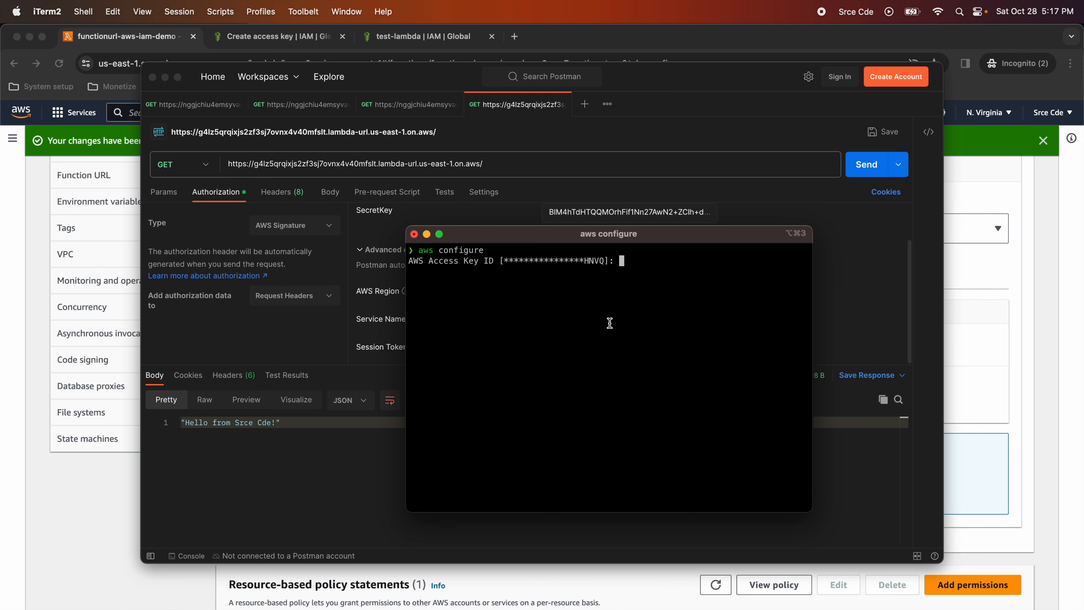
Copy test-lambda's access key from the Create access key page in the browser and enter it in iTerm2 as the AWS Access Key ID.
click(972, 277)
scroll(623, 355, up, 5)
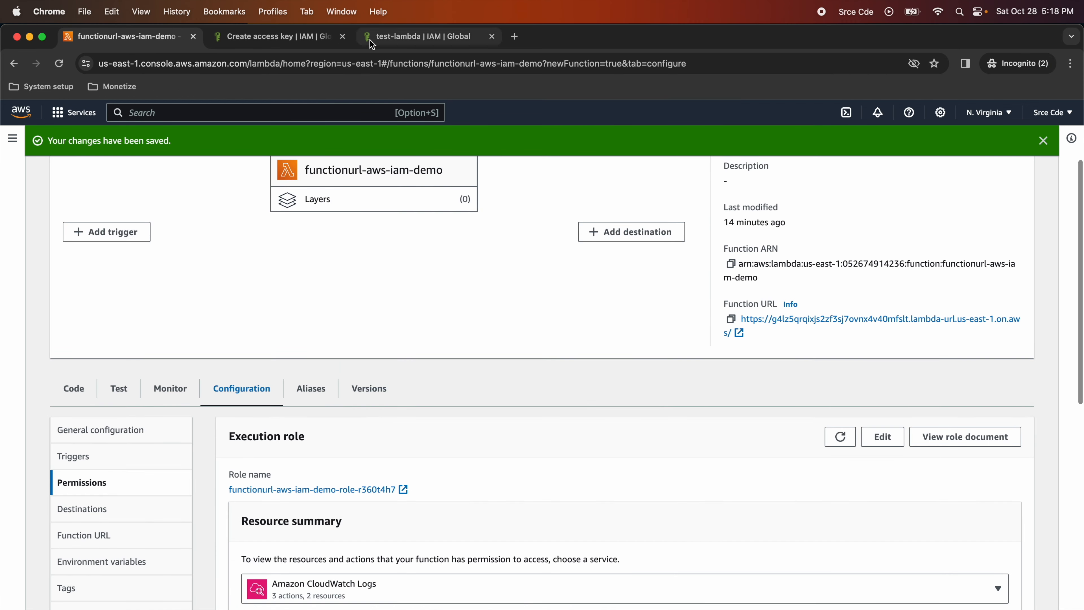
click(275, 37)
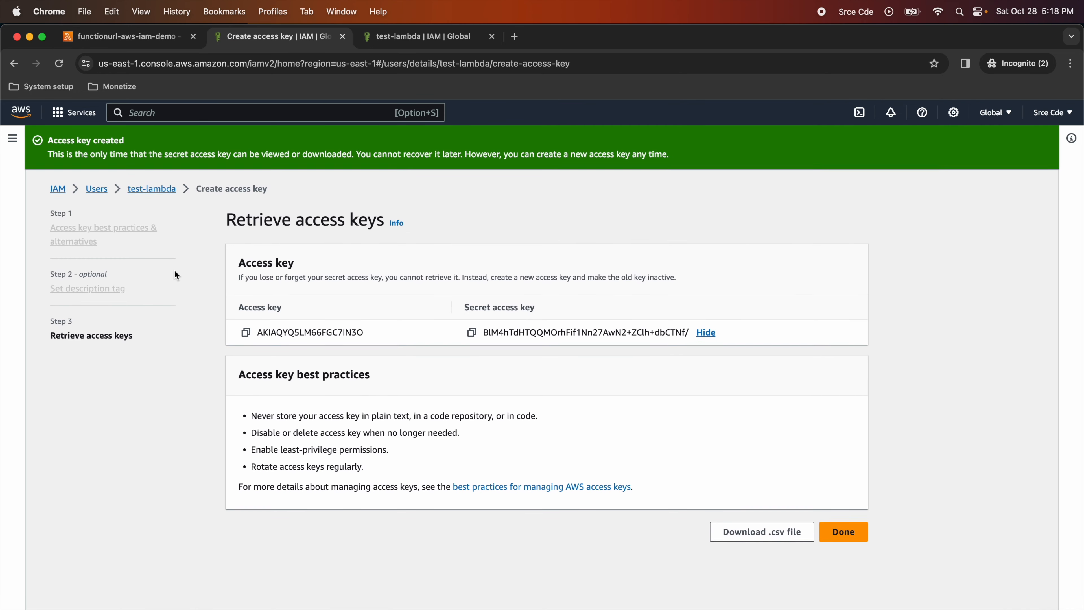
scroll(410, 290, down, 1)
scroll(411, 291, up, 1)
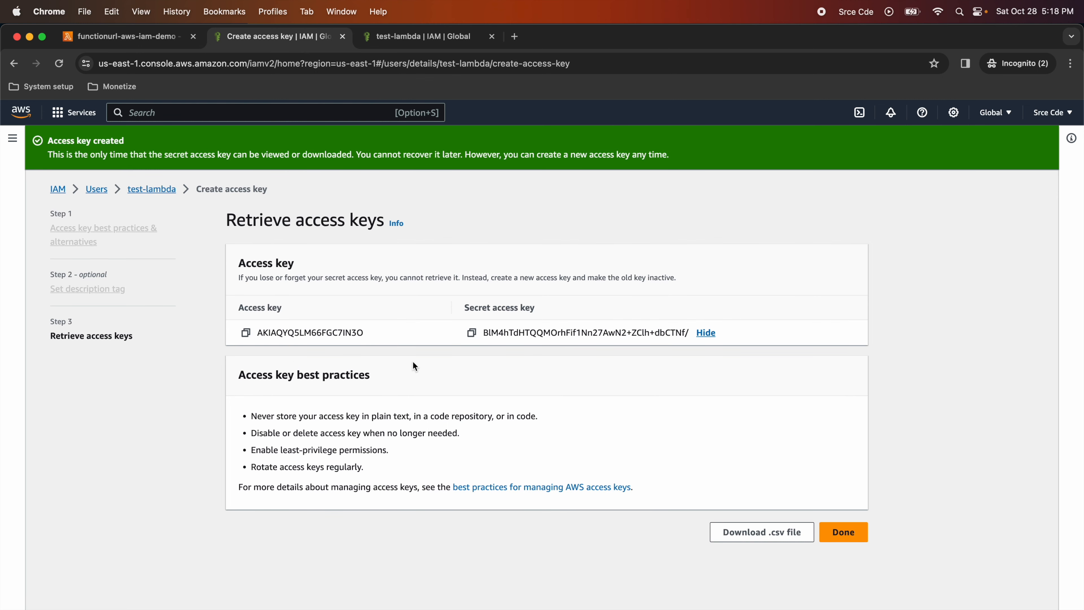
click(244, 334)
key(super+Tab)
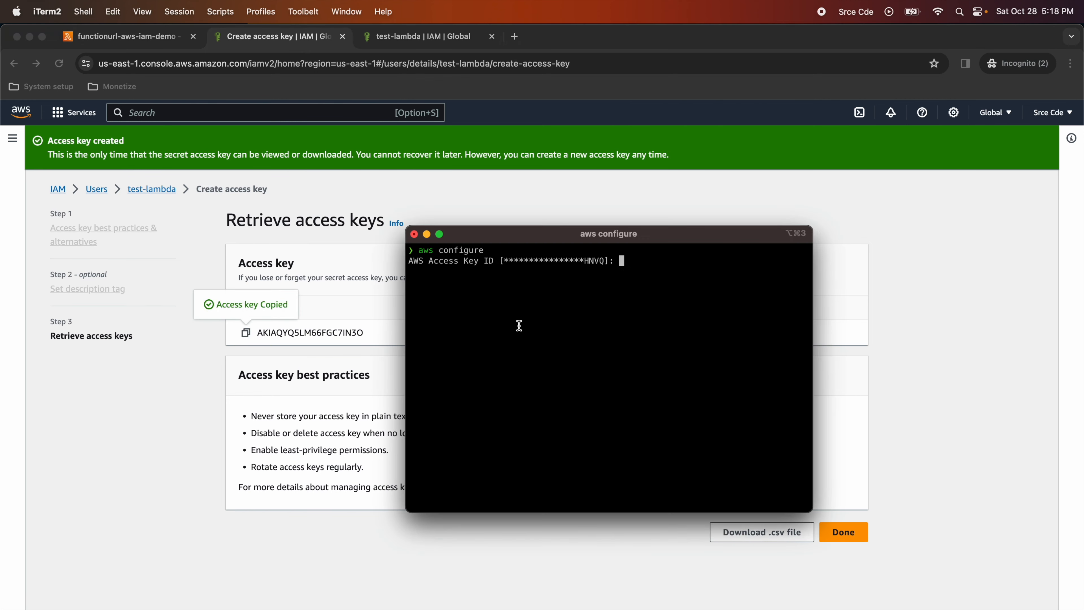
key(super+v)
key(Return)
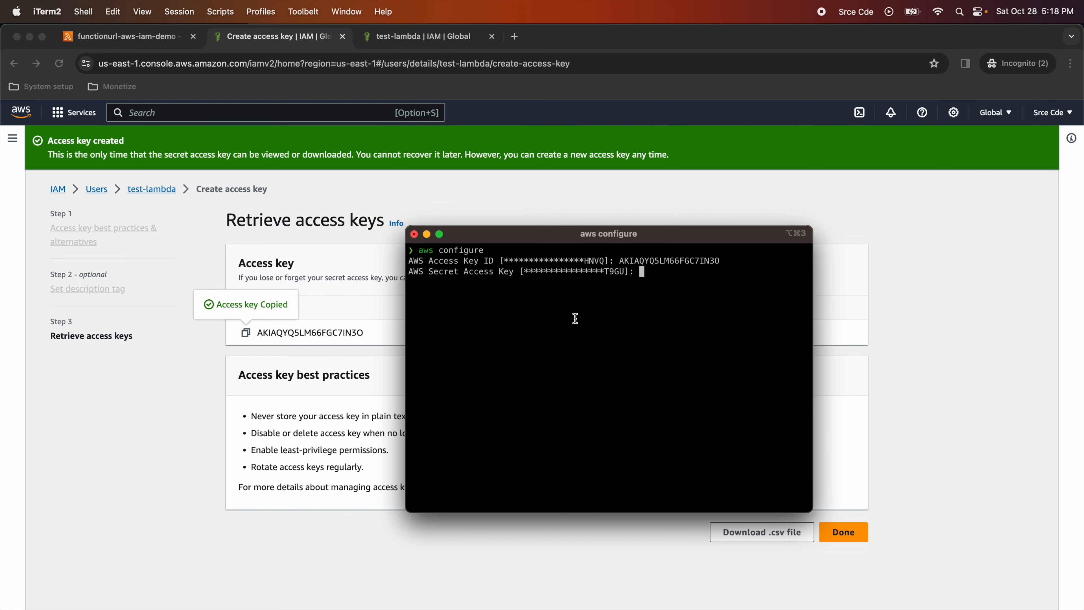
Copy the secret access key from the browser, enter it in iTerm2 as the AWS Secret Access Key, and accept the default region and output format.
key(super+Tab)
click(473, 333)
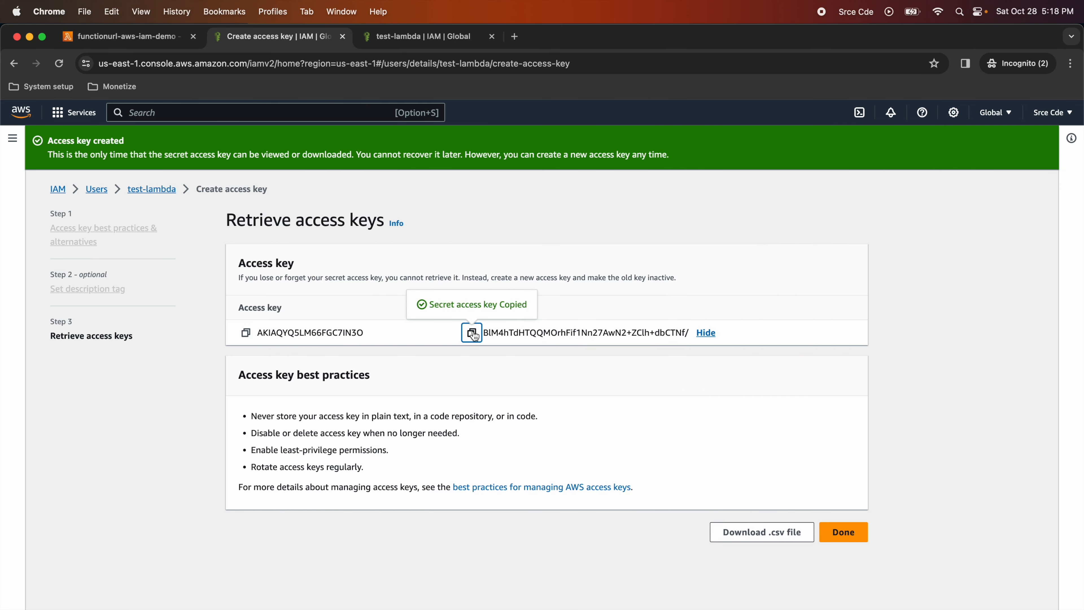
key(super+Tab)
key(super+v)
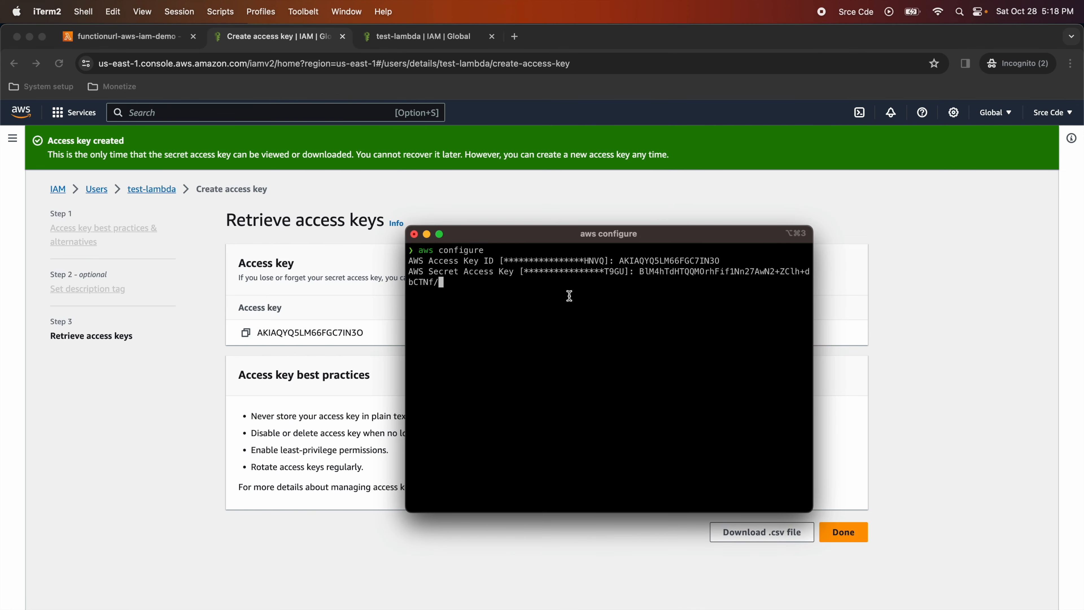
key(Return)
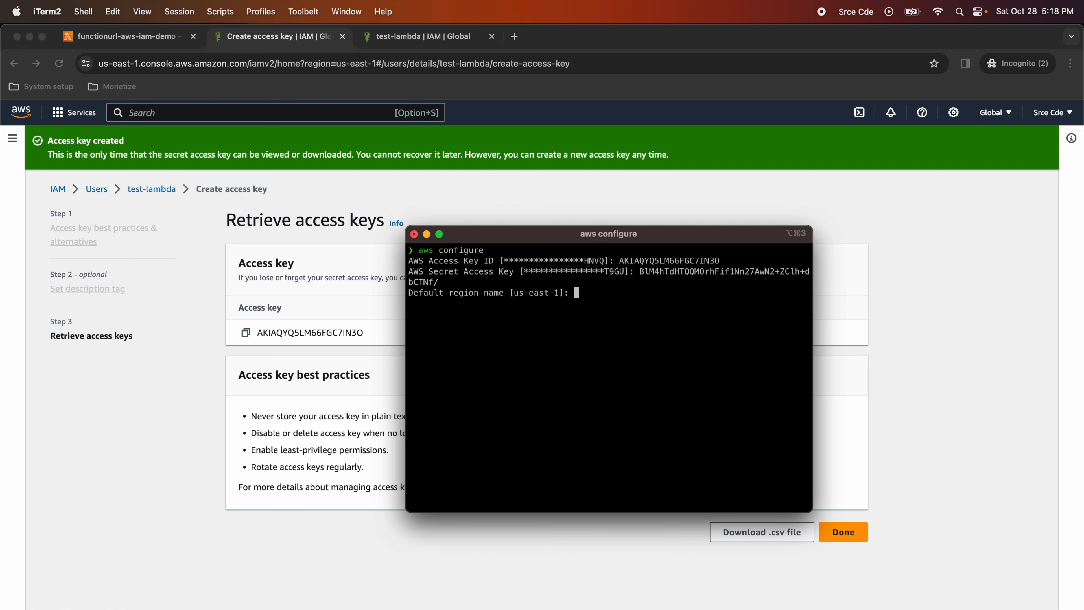
key(Return)
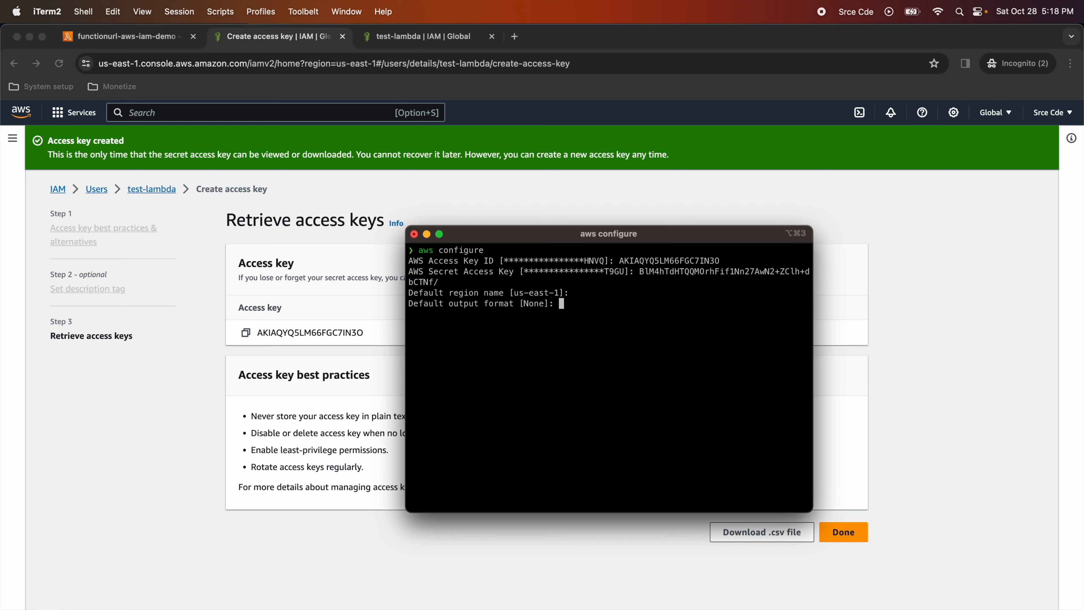
key(Return)
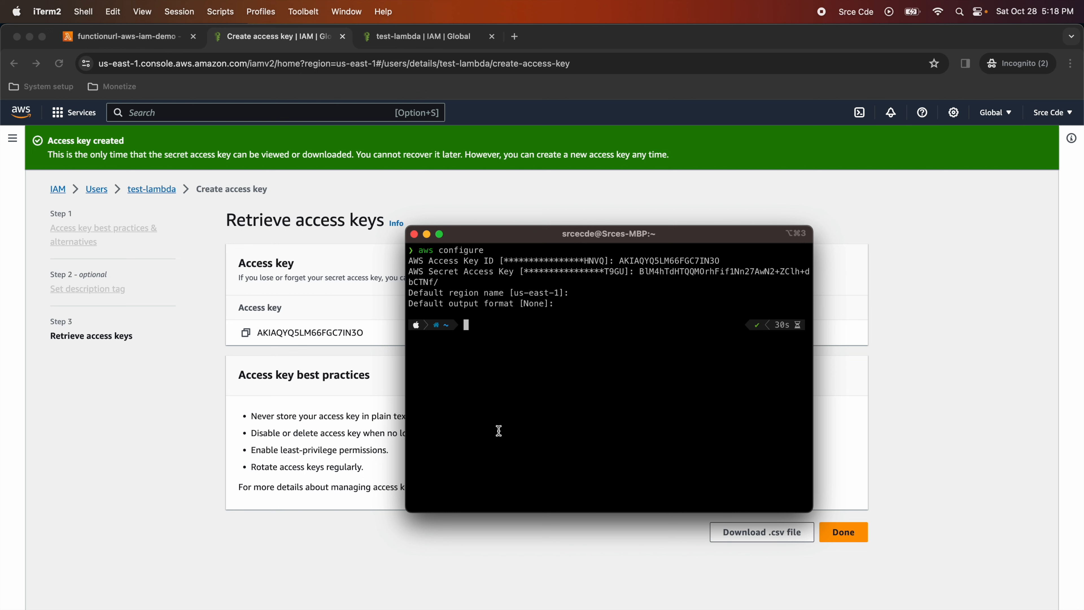
Run aws sts get-session-token --duration-seconds 900 and review the AccessKeyId, SecretAccessKey and SessionToken fields in the output.
text(aws sts get-session-token )
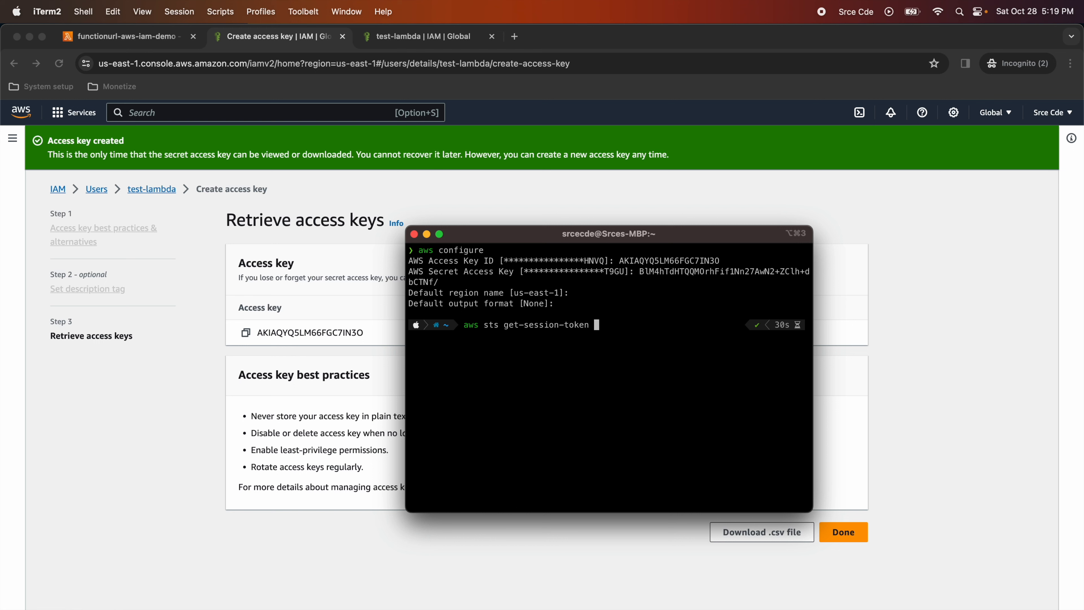
text(--durati)
text(on-seconds)
text(900)
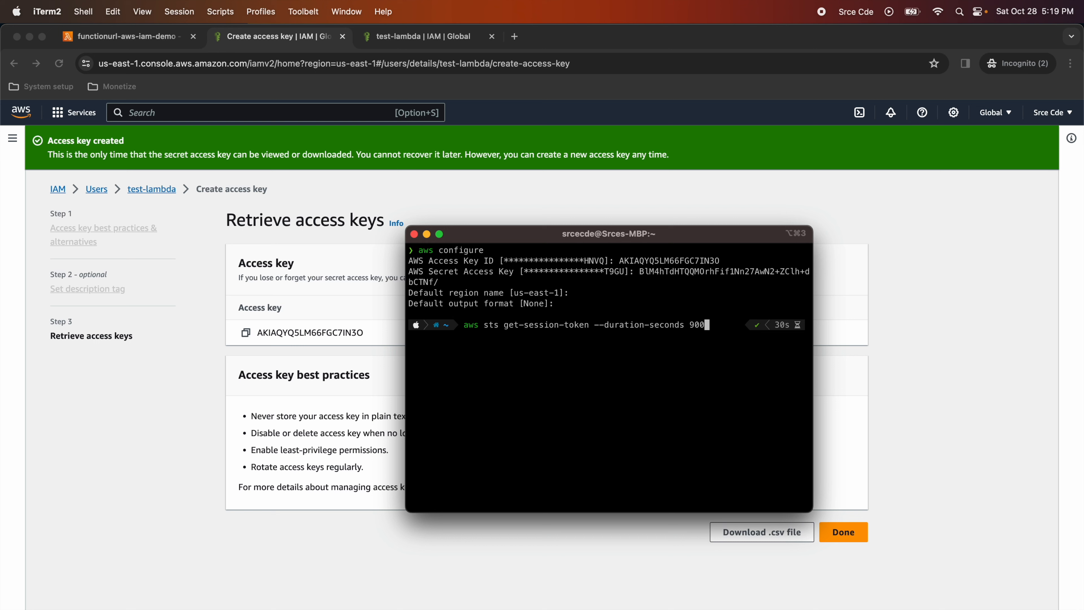
key(Return)
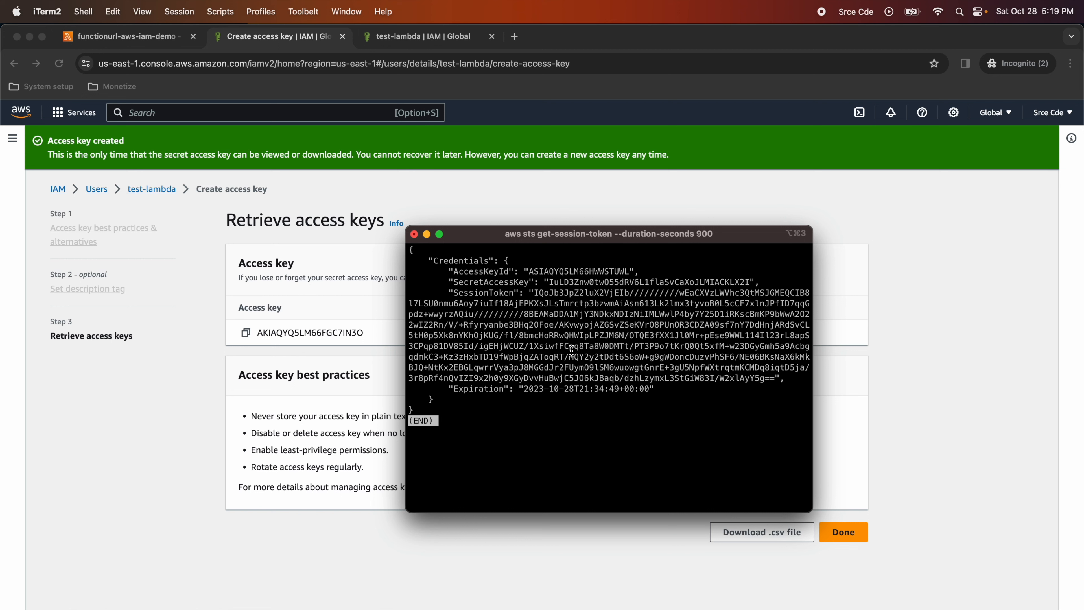
double_click(478, 272)
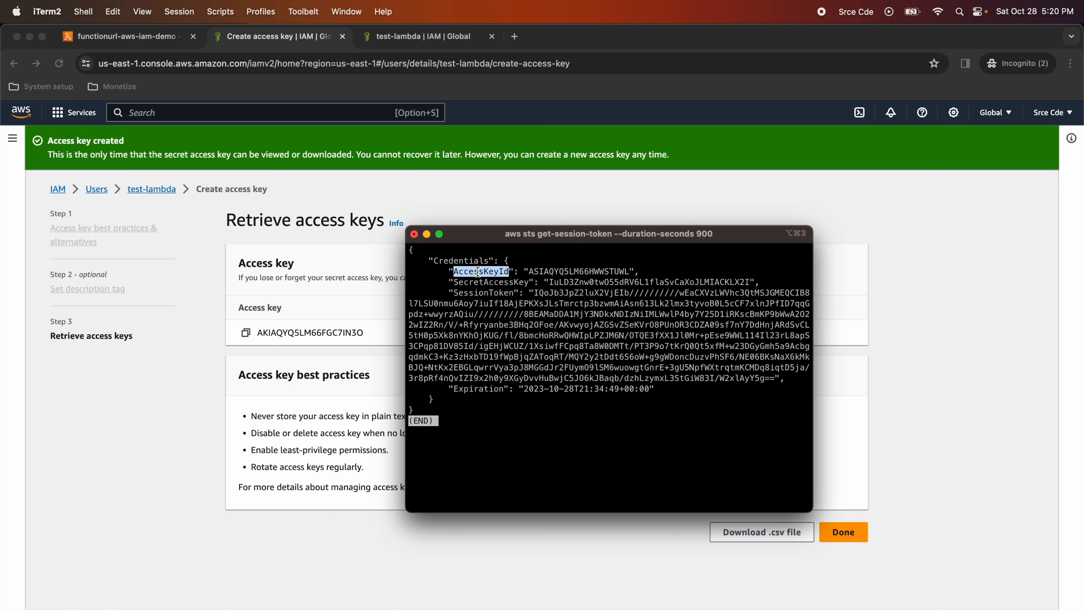
double_click(494, 283)
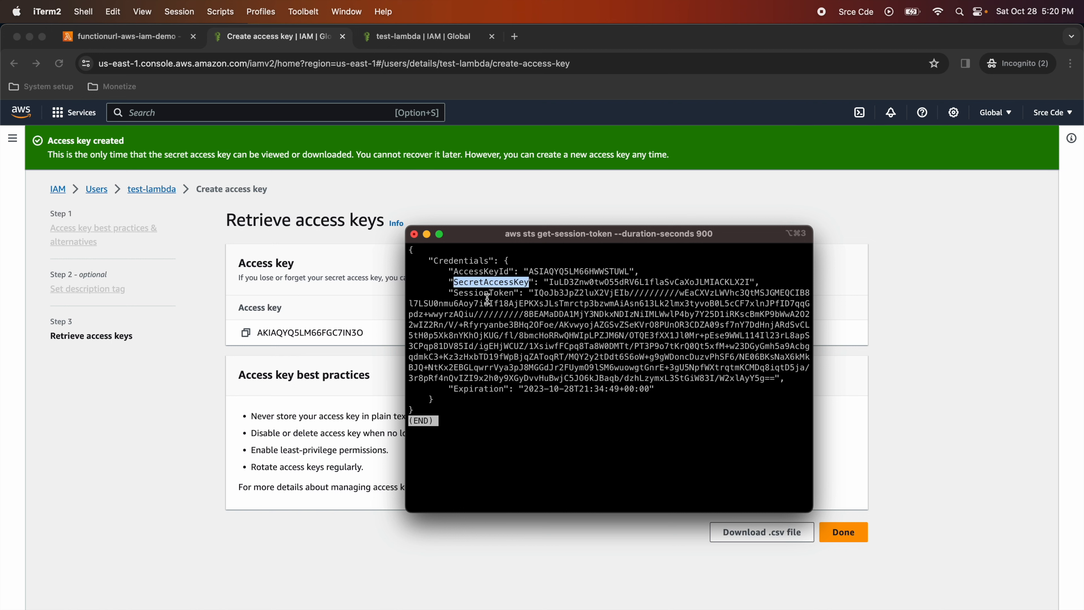
double_click(487, 294)
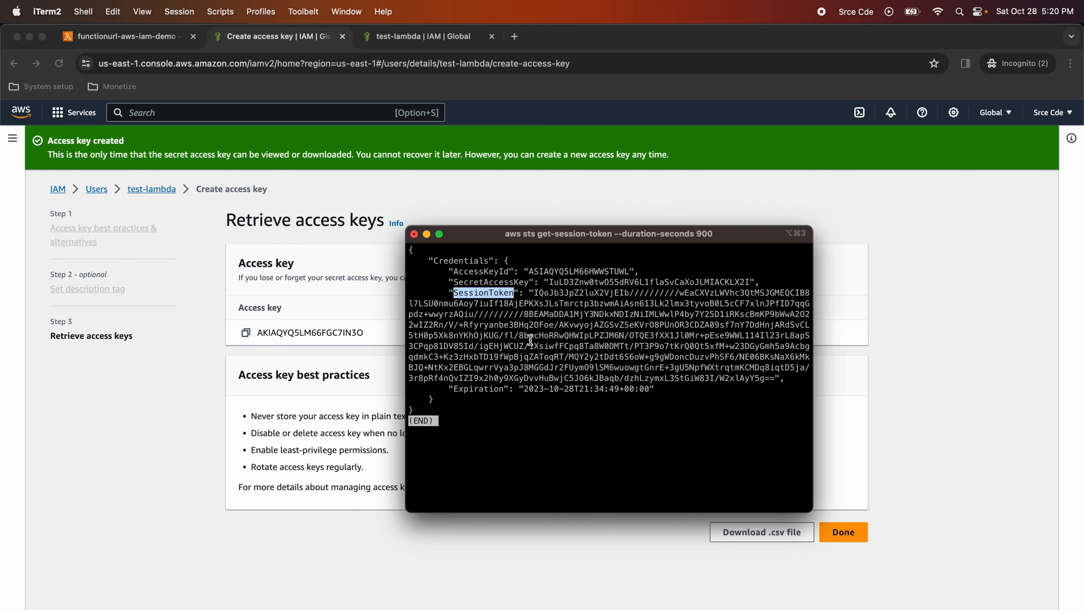
Copy the temporary access key ID from the iTerm2 output and replace the AccessKey in Postman's AWS Signature authorization with it.
double_click(586, 272)
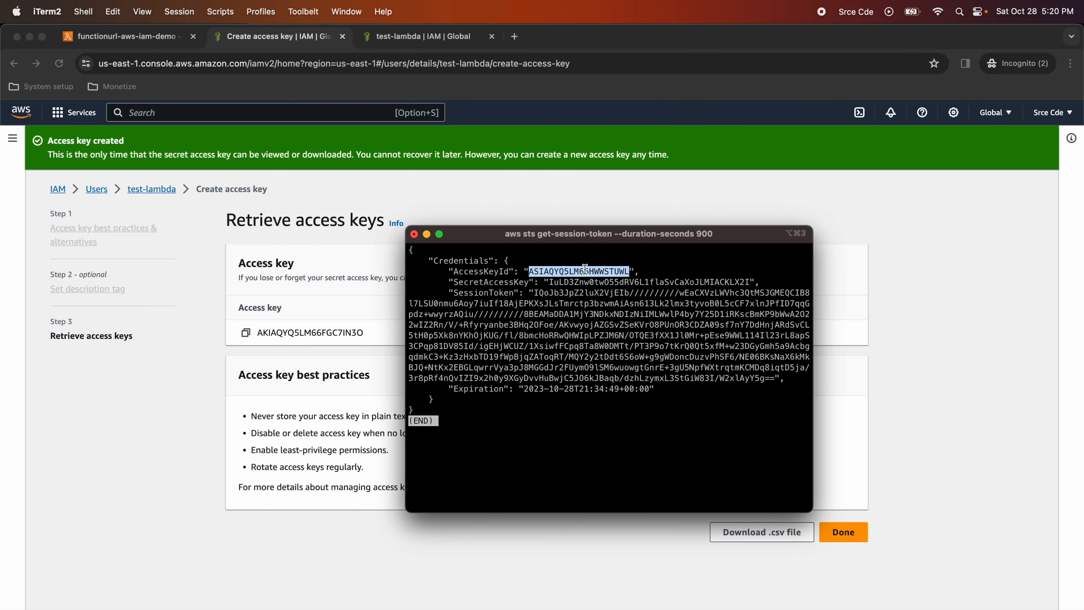
key(super+c)
key(super+Tab)
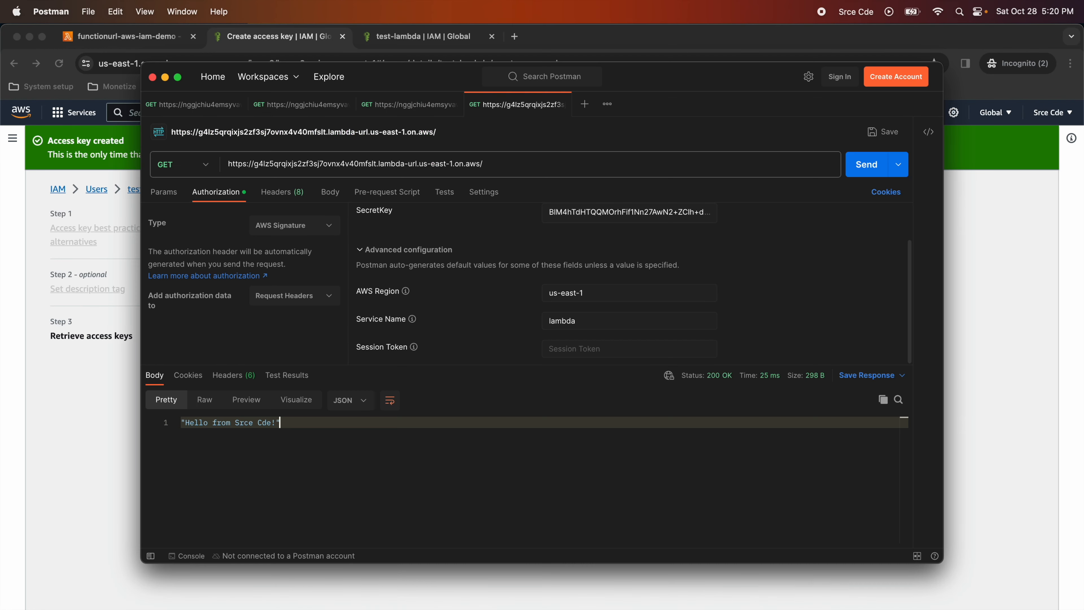
scroll(558, 287, up, 2)
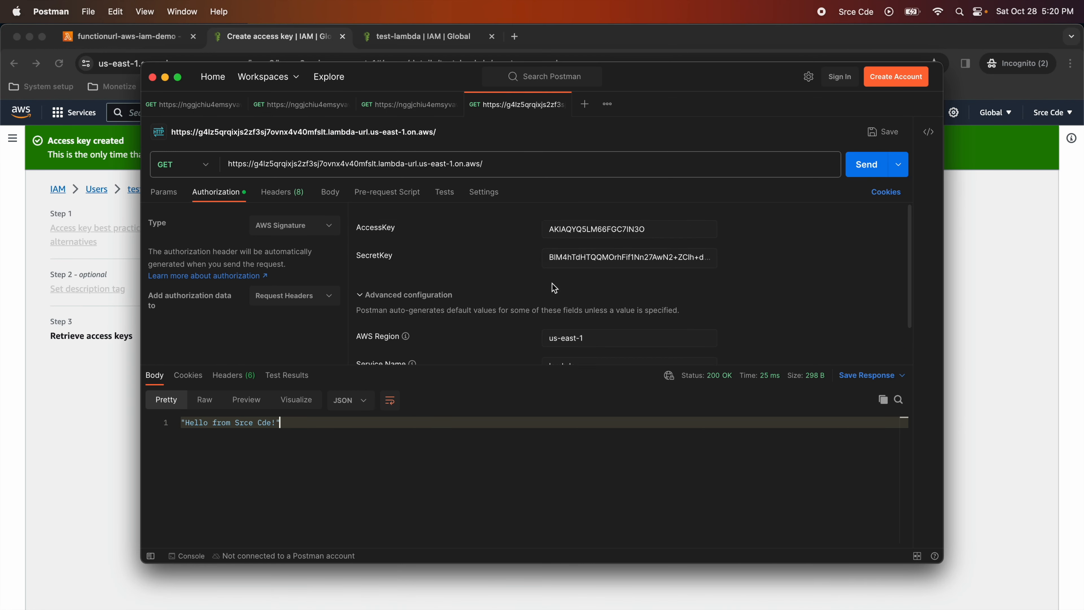
double_click(591, 229)
key(super+v)
Copy the temporary secret access key from iTerm2 and replace the SecretKey in Postman's authorization settings with it.
key(super+Tab)
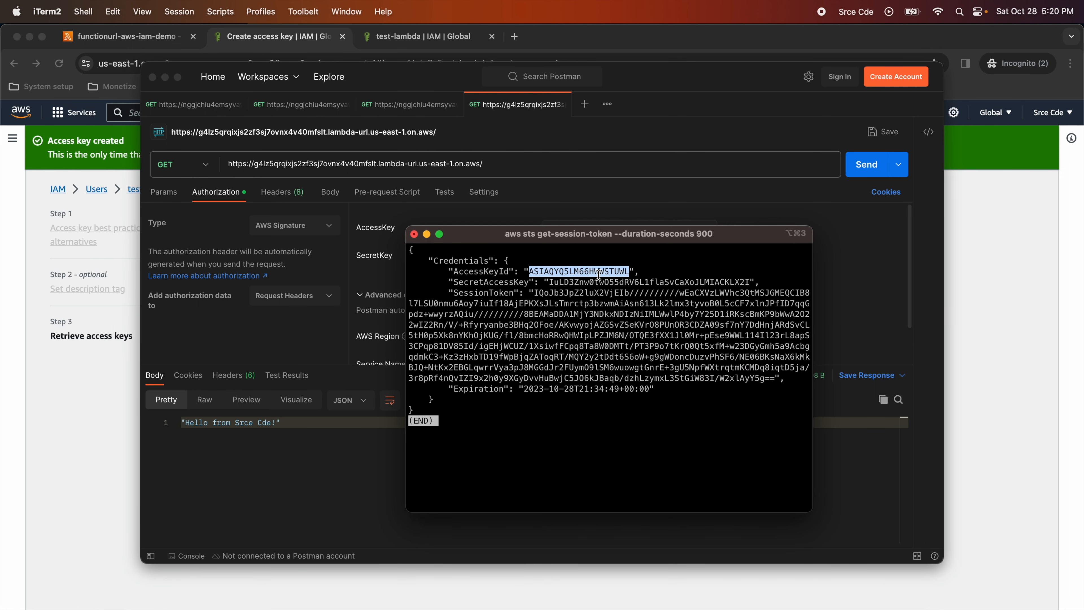
drag(548, 284, 751, 283)
key(super+c)
key(super+Tab)
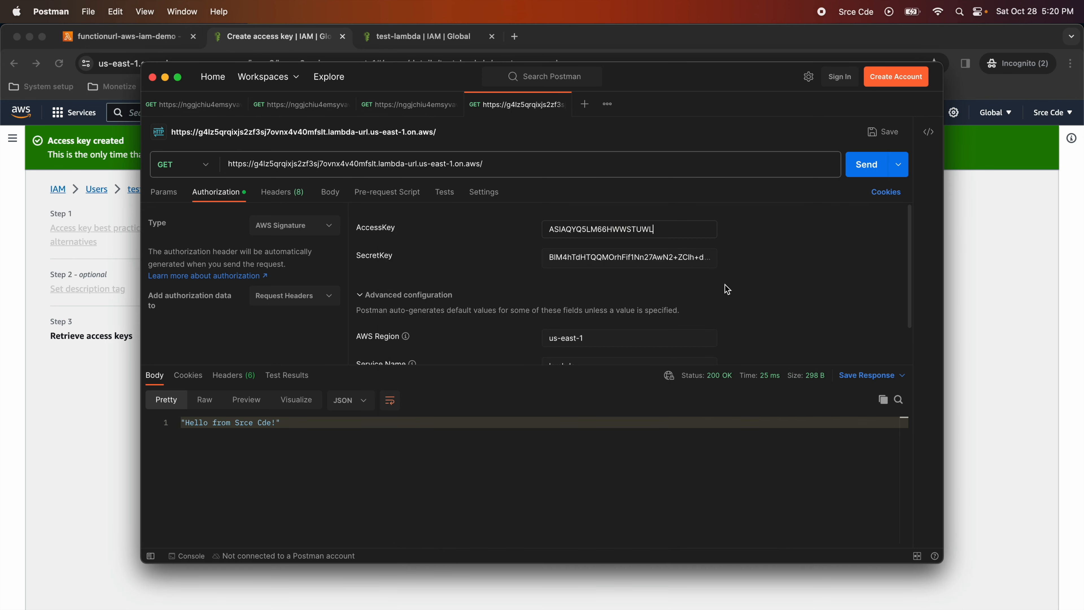
double_click(612, 261)
key(super+a)
key(super+v)
Copy the session token from iTerm2 into Postman's Session Token field and send the GET request.
scroll(617, 285, down, 2)
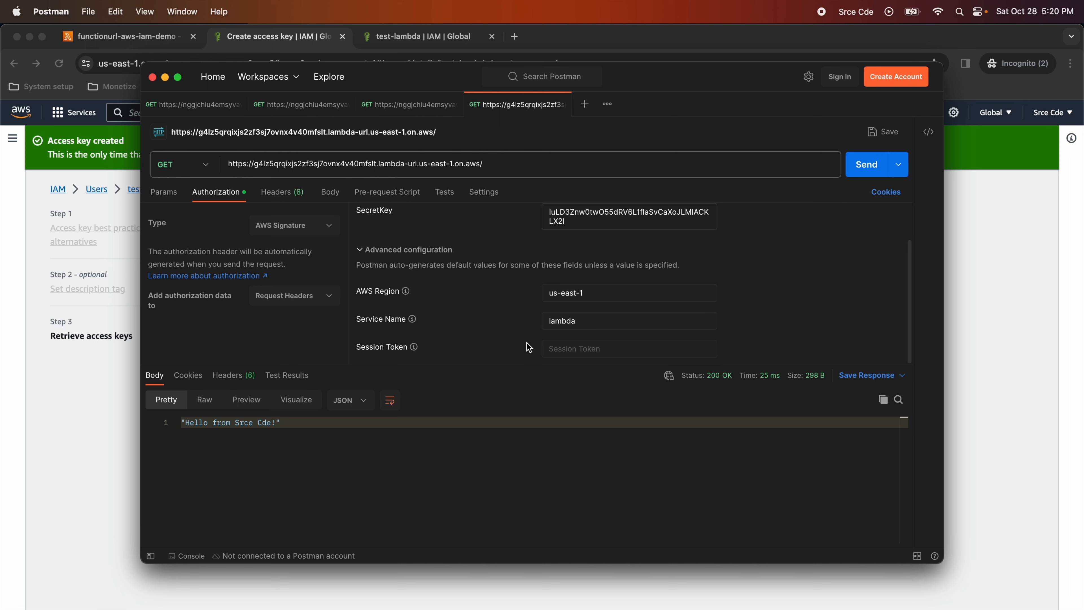
click(594, 359)
key(super+Tab)
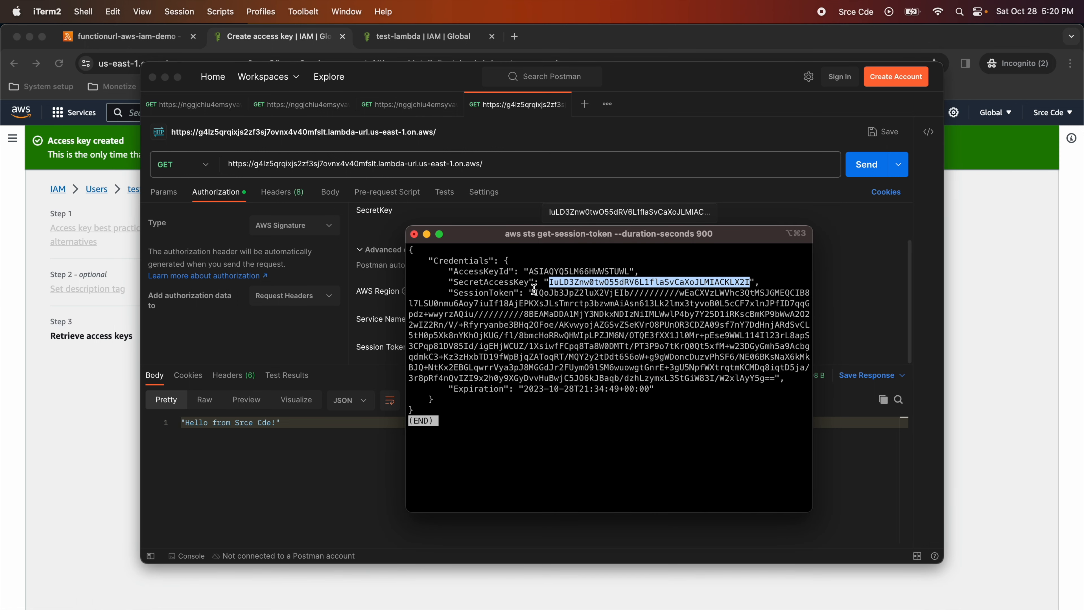
drag(534, 294, 775, 379)
key(super+c)
key(super+Tab)
key(super+v)
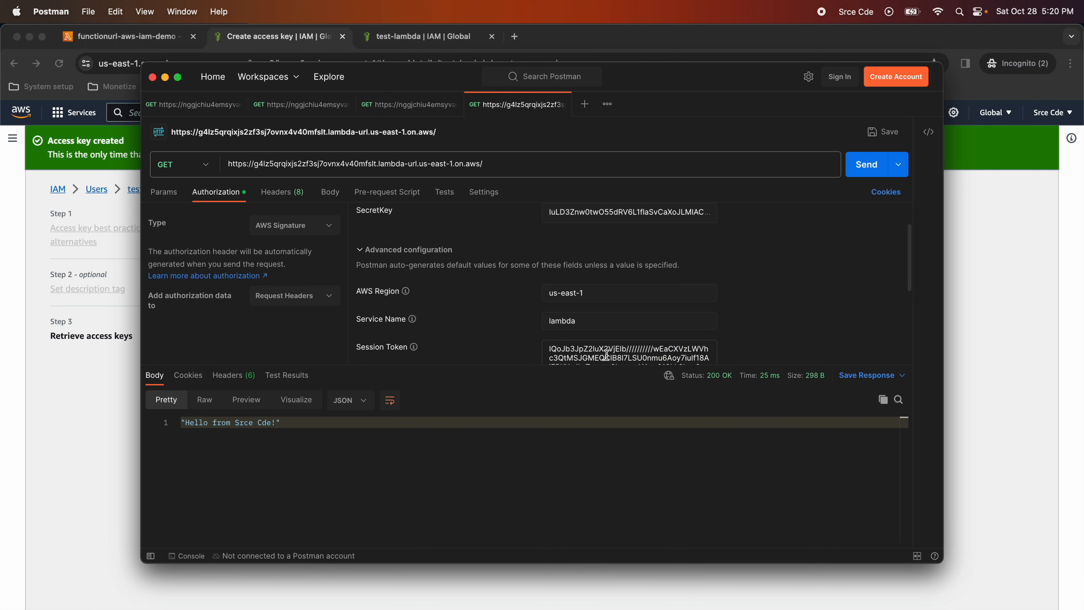
click(863, 170)
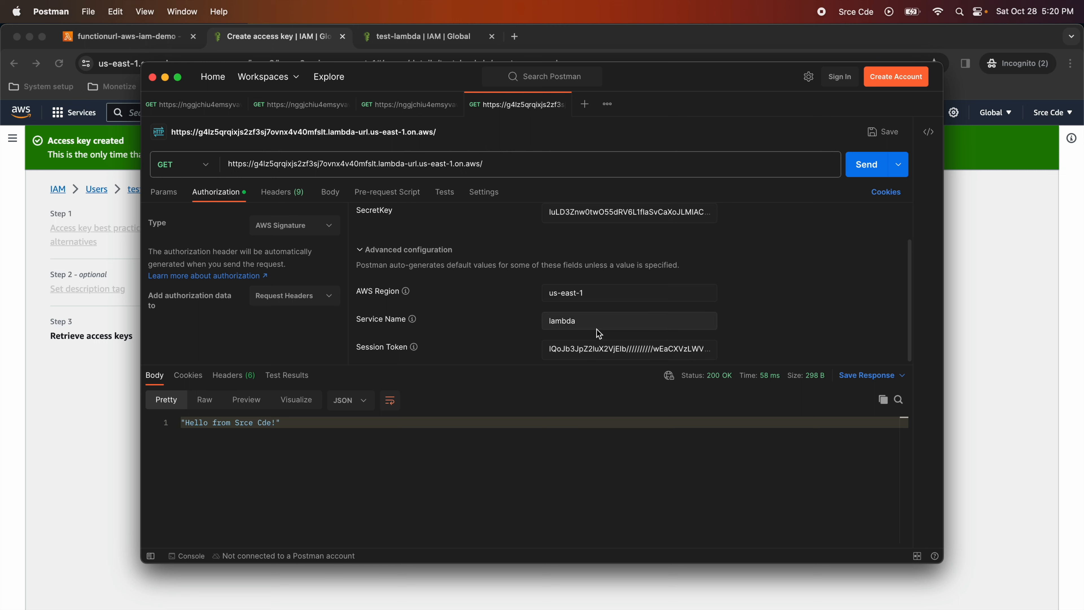
Insert an extra character into the session token and send the request to test a tampered token.
click(589, 348)
text(1)
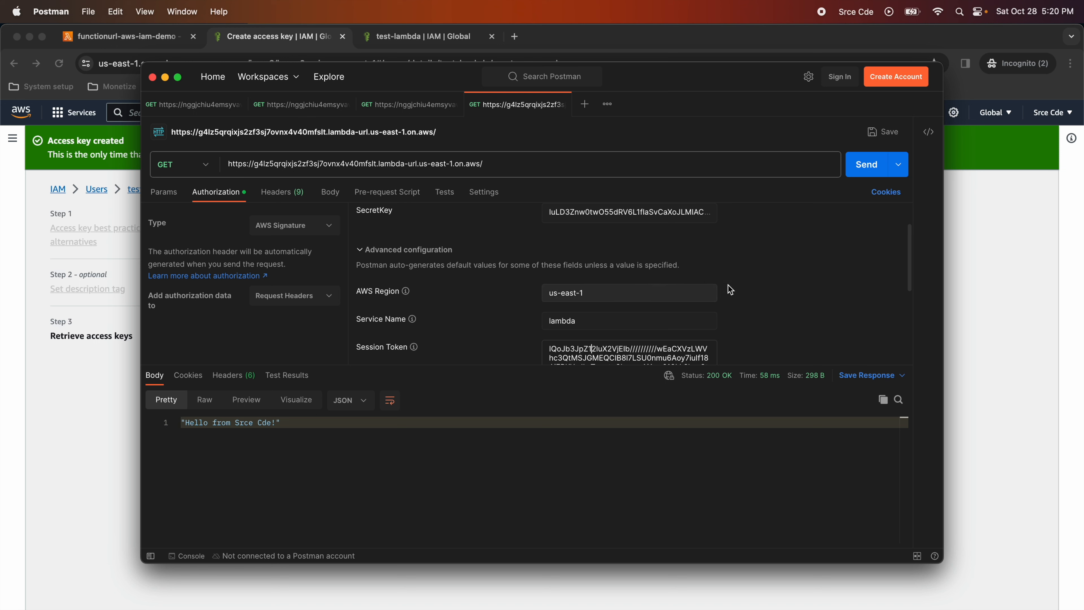
click(870, 170)
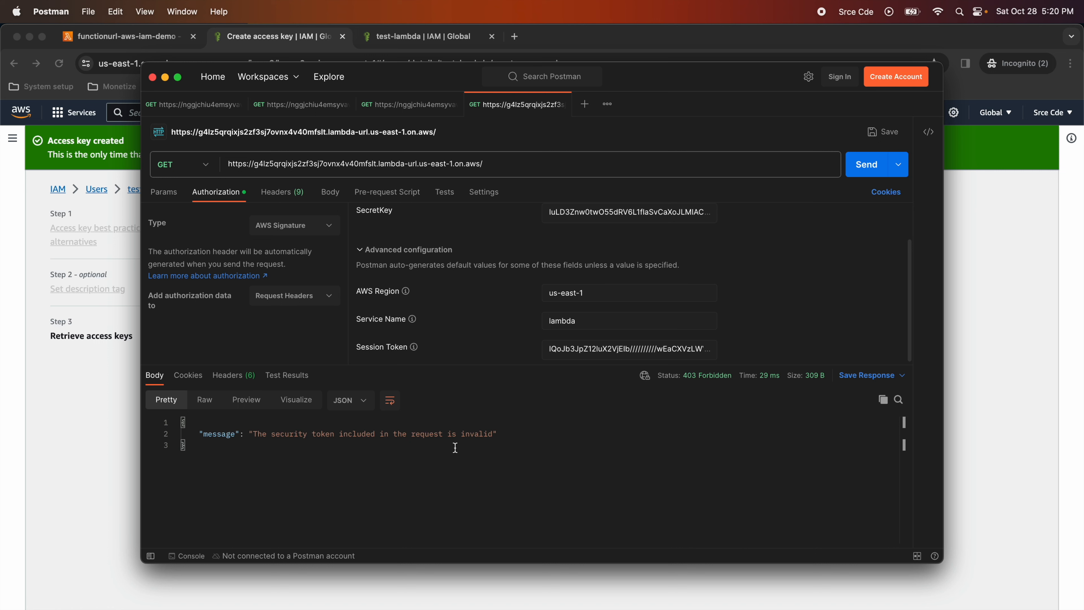
Replace the altered Session Token value with the original copied token and send the GET request again.
click(591, 354)
key(super+a)
key(super+v)
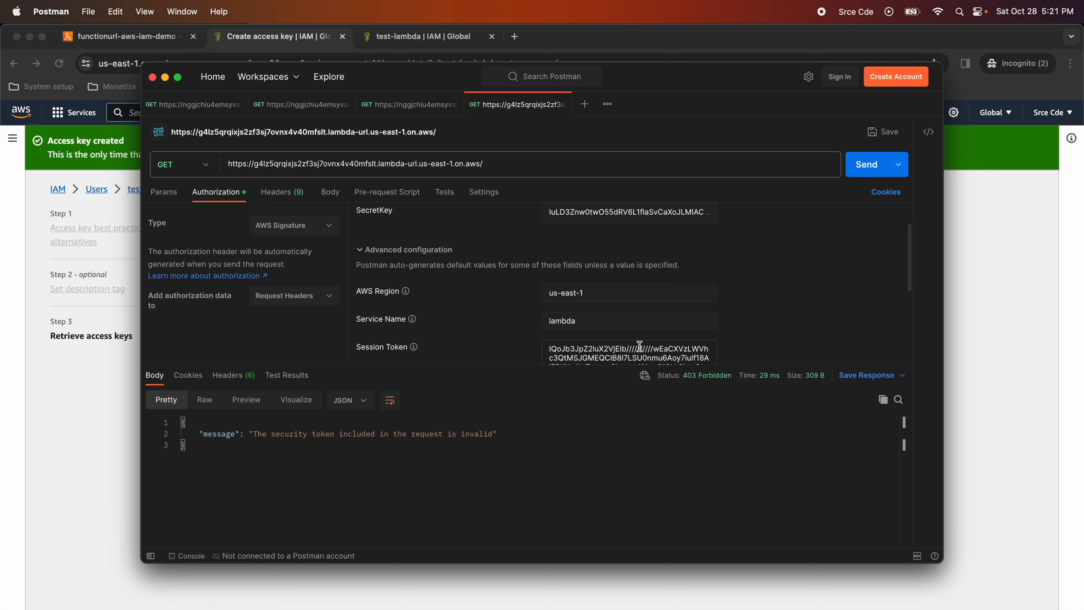
key(super+a)
click(763, 296)
scroll(676, 314, down, 5)
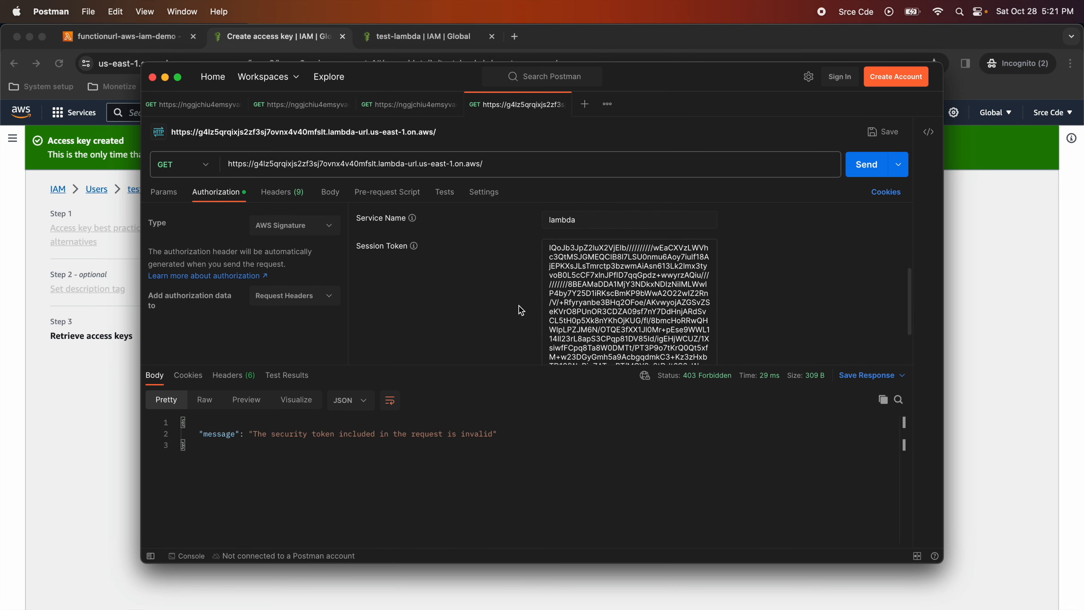
click(870, 165)
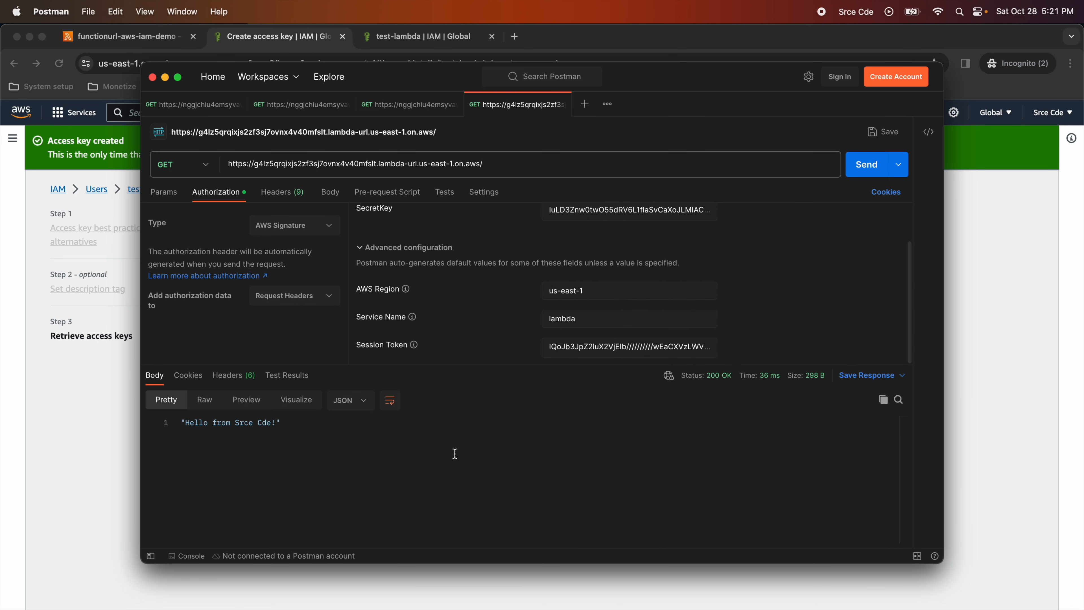